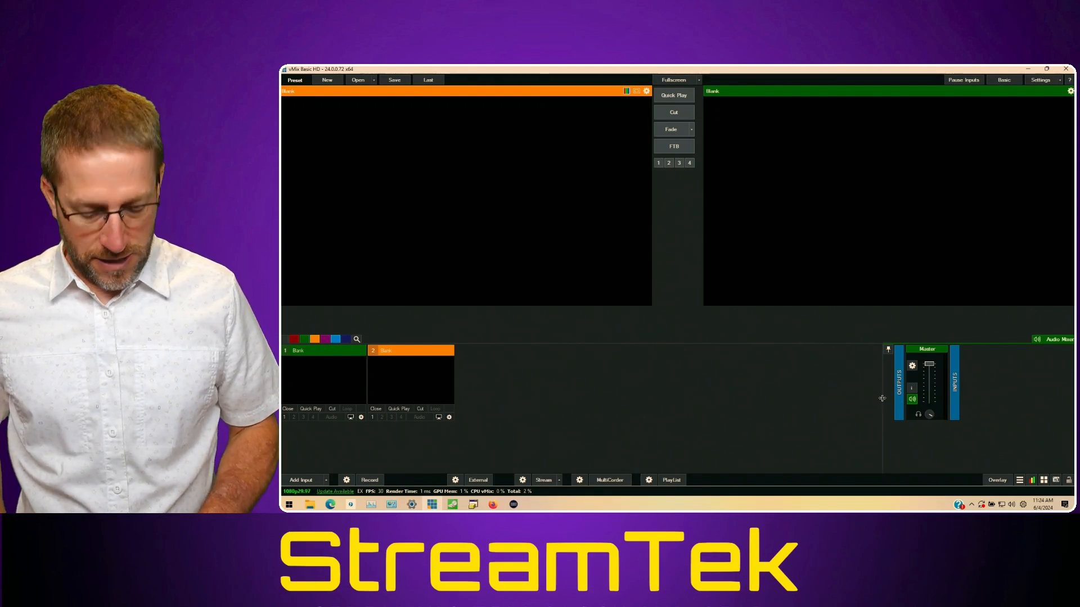
Widen the audio mixer area and enlarge the inputs area by shrinking the preview and output displays.
left_click_drag(882, 398, 811, 389)
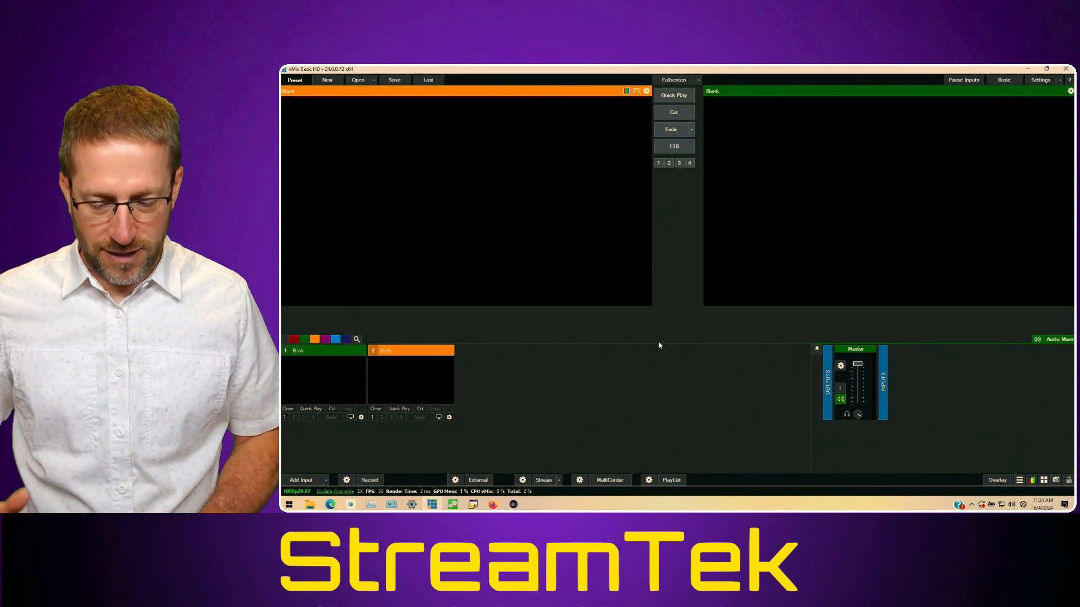
left_click_drag(659, 343, 661, 279)
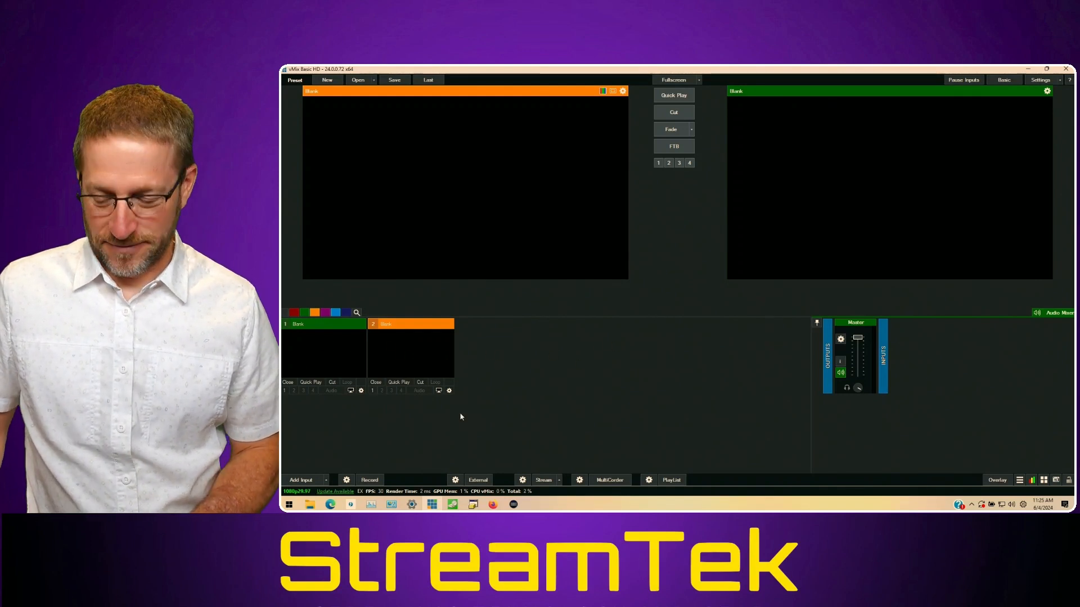
Add the BIRDDOG-60041 NDI HX2 source as input 1.
left_click(302, 480)
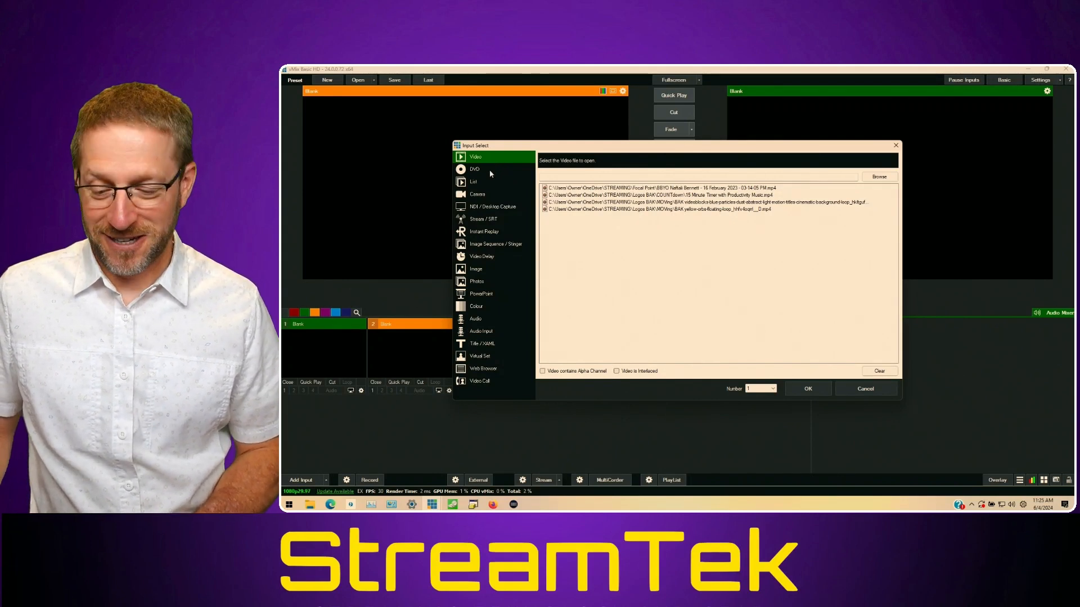
left_click(497, 208)
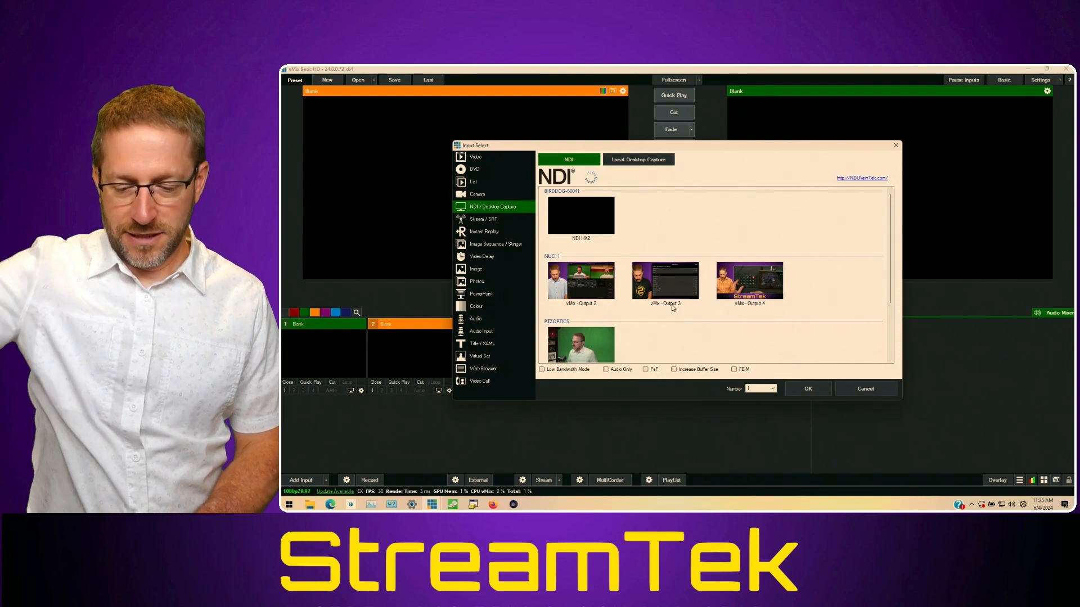
scroll(674, 308, "down", 2)
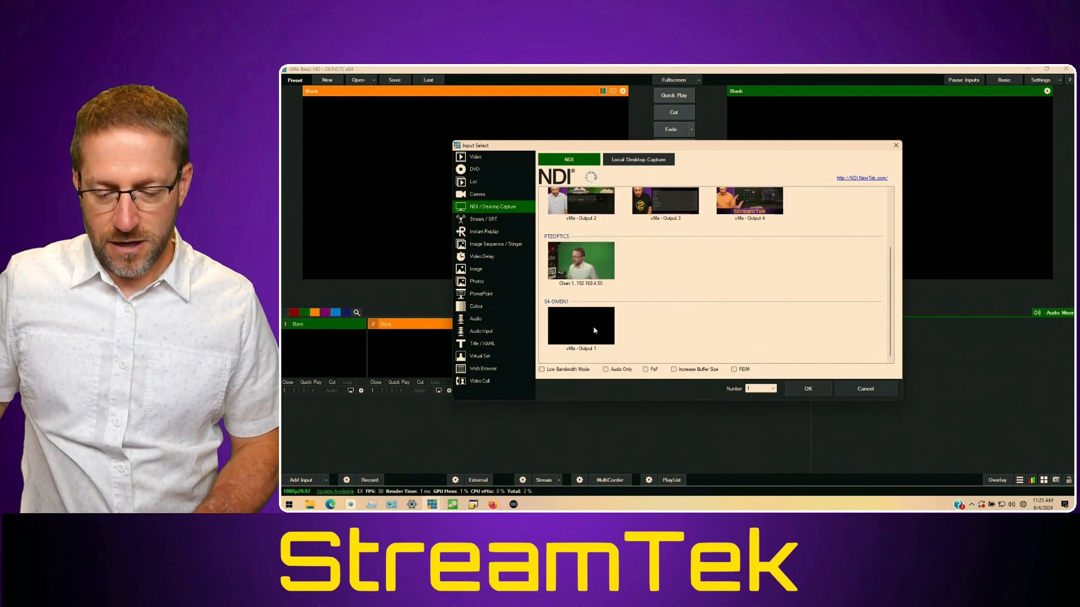
scroll(690, 310, "up", 2)
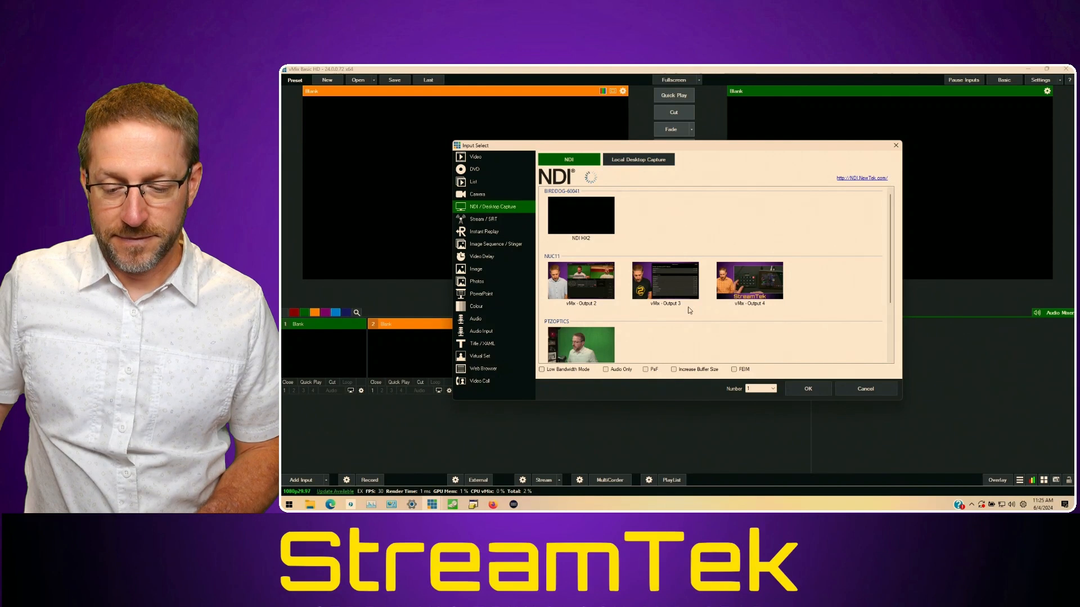
left_click(603, 218)
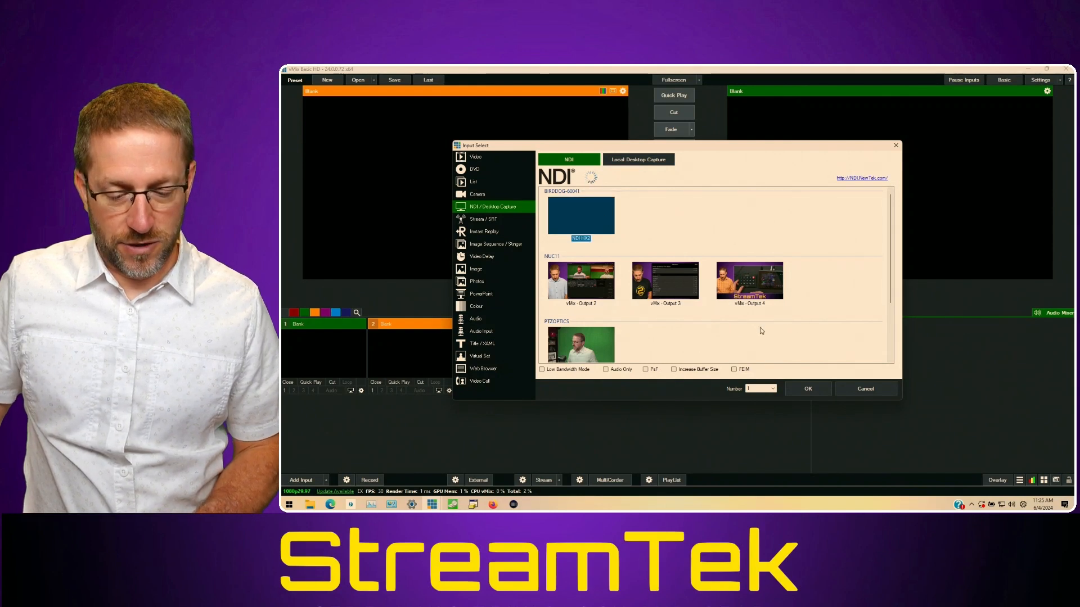
left_click(809, 389)
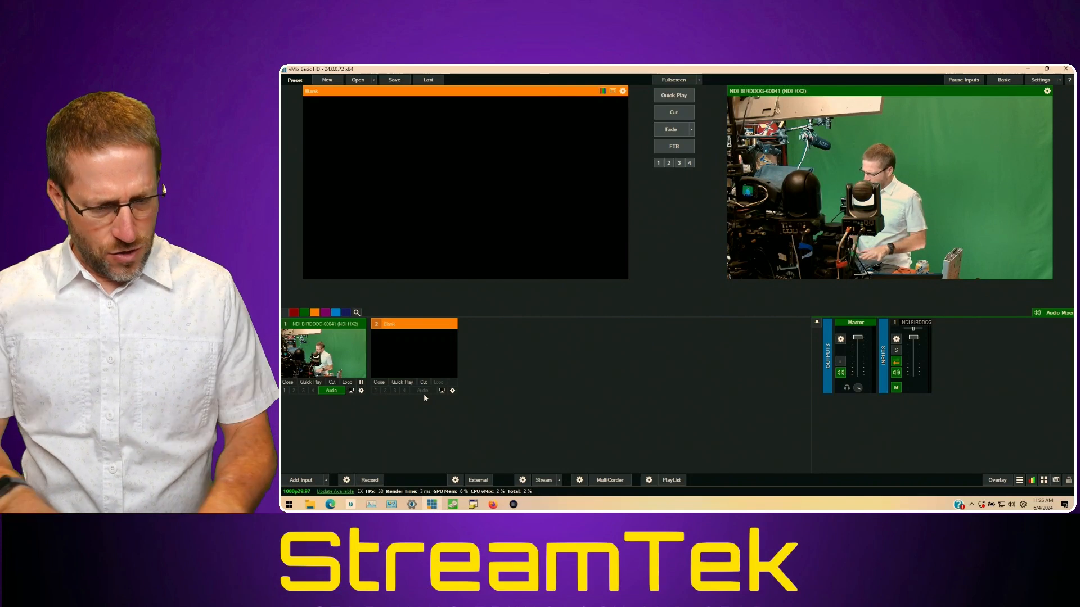
Assign the USB Video camera source to the blank input 2.
left_click(452, 391)
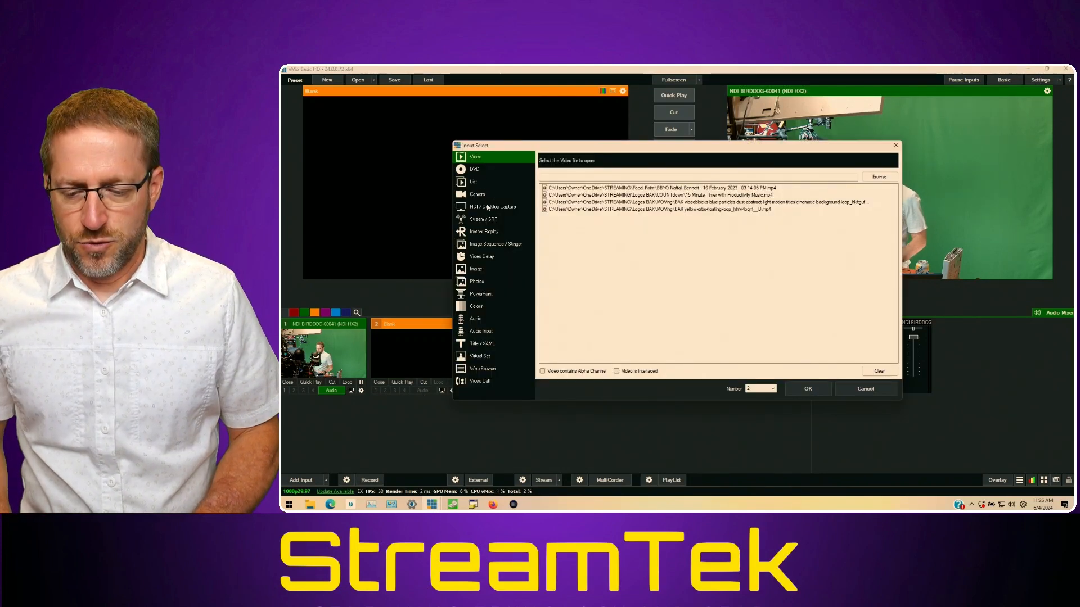
left_click(485, 193)
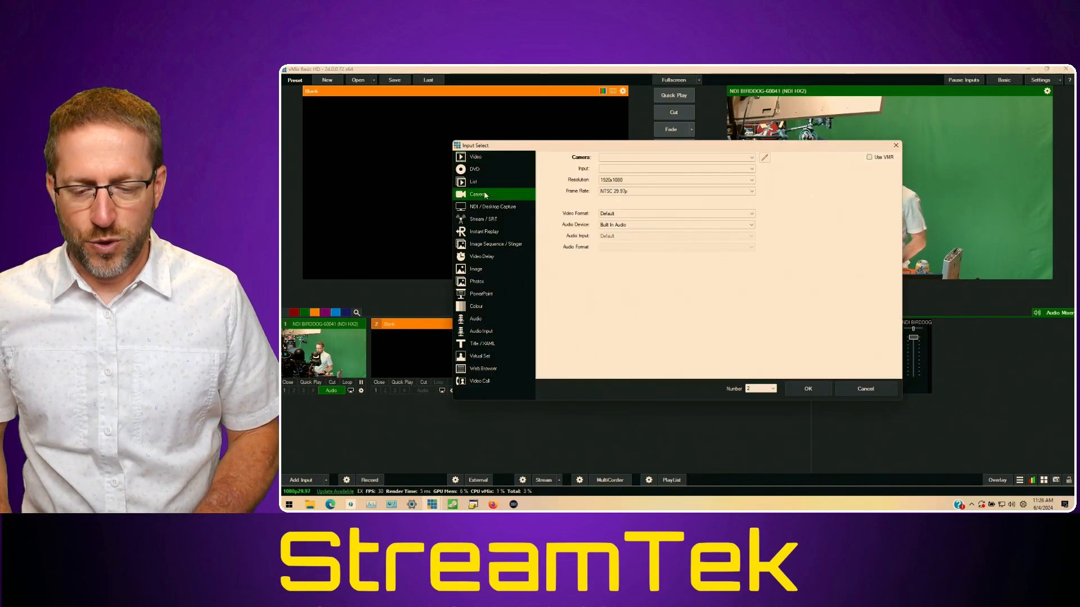
left_click(632, 159)
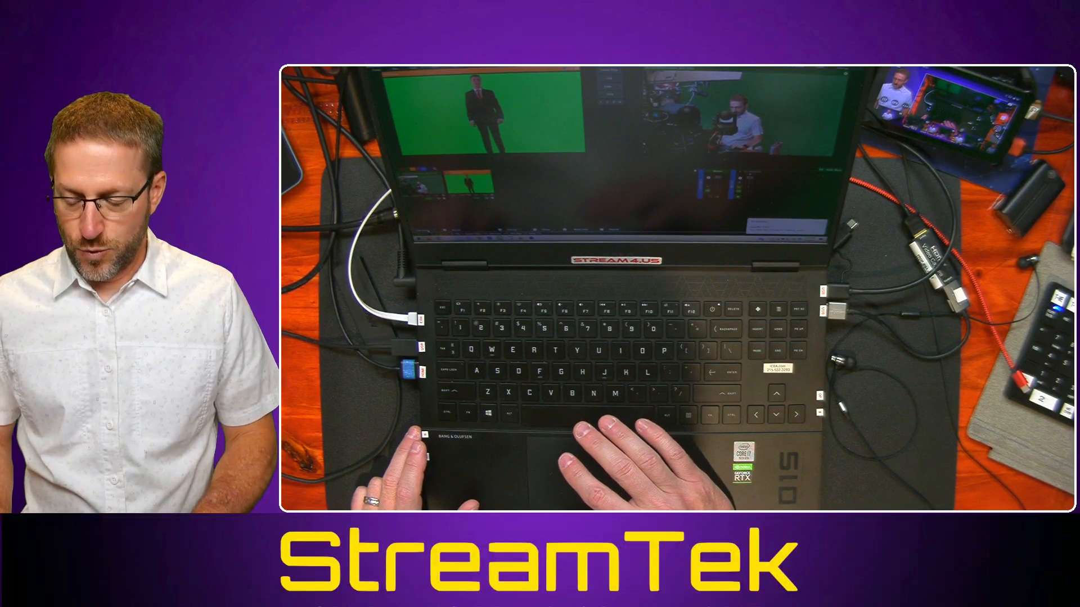
Add the blur-background10.jpg image as input 3.
left_click(424, 231)
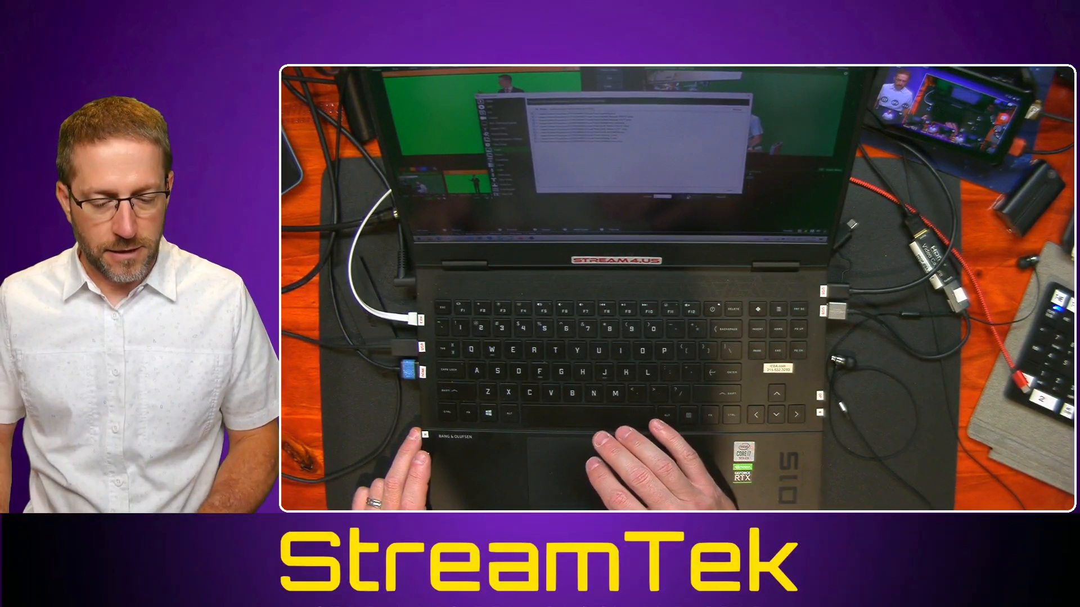
left_click(688, 196)
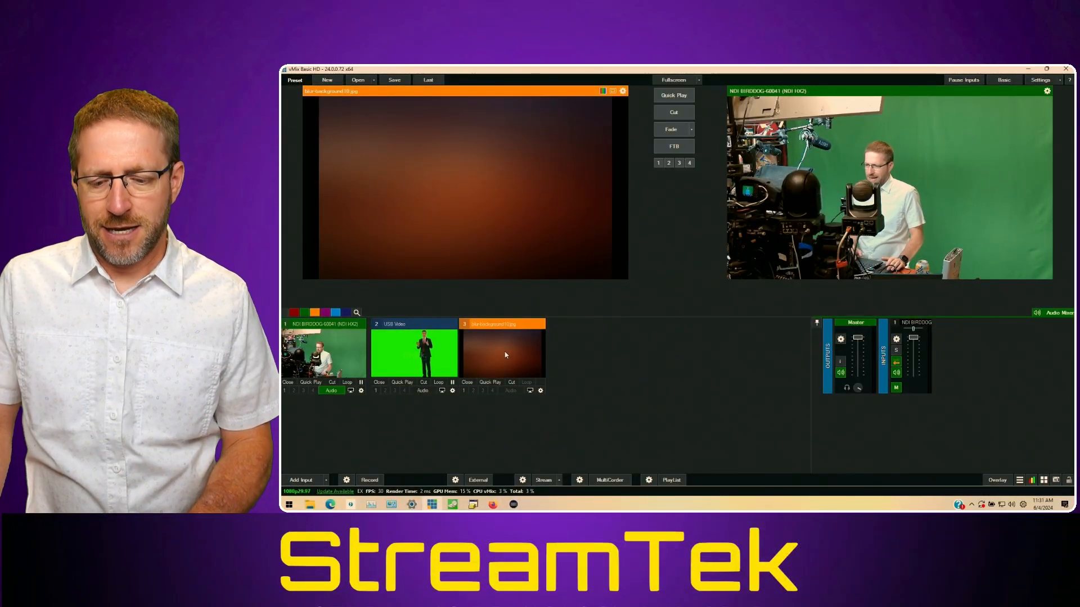
Set the main zoom of the blur-background10.jpg input to 1.238 so the image fills the frame.
left_click(541, 391)
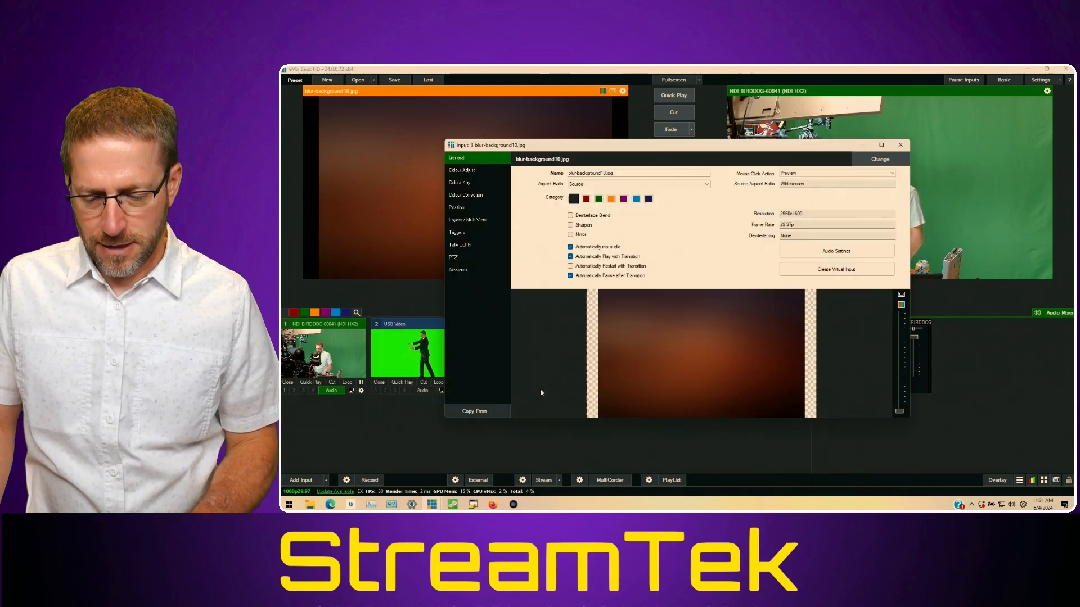
left_click(479, 221)
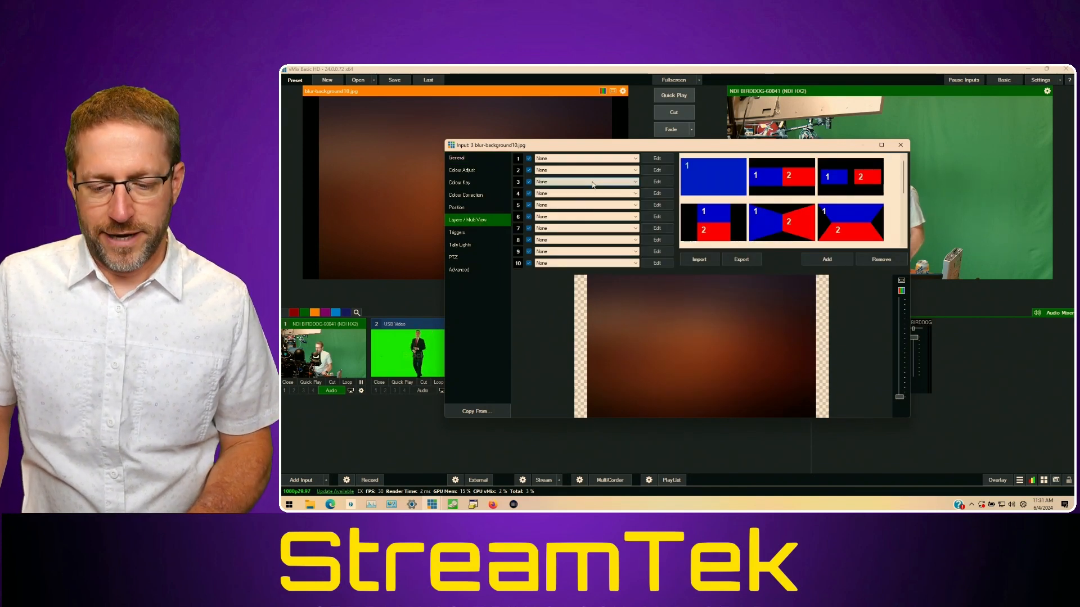
left_click(477, 209)
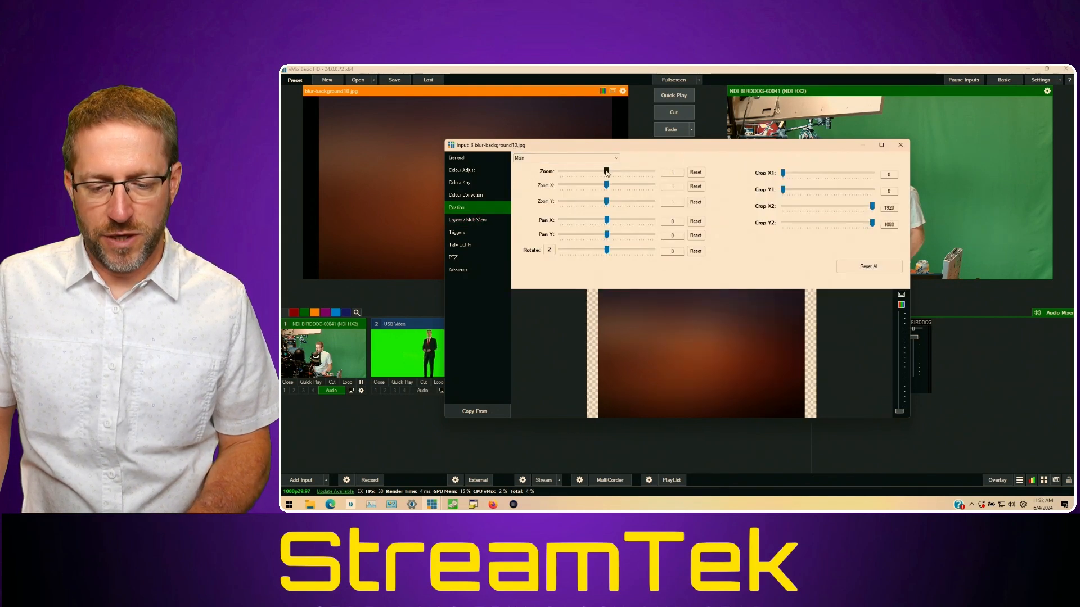
left_click_drag(606, 172, 610, 174)
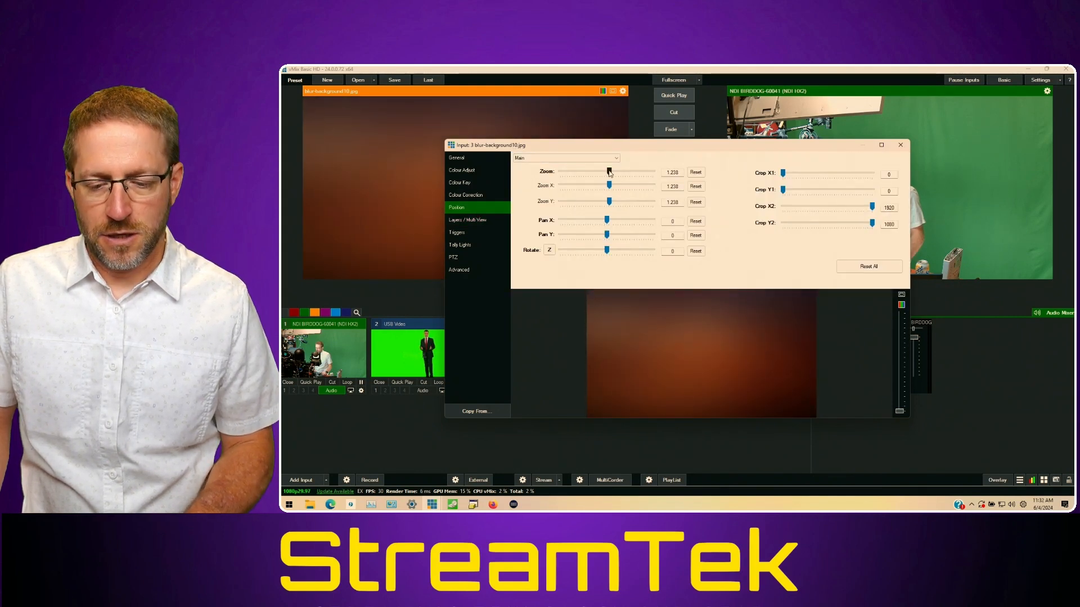
Assign the USB Video input to layer 2 of the blur-background10.jpg input.
left_click(489, 219)
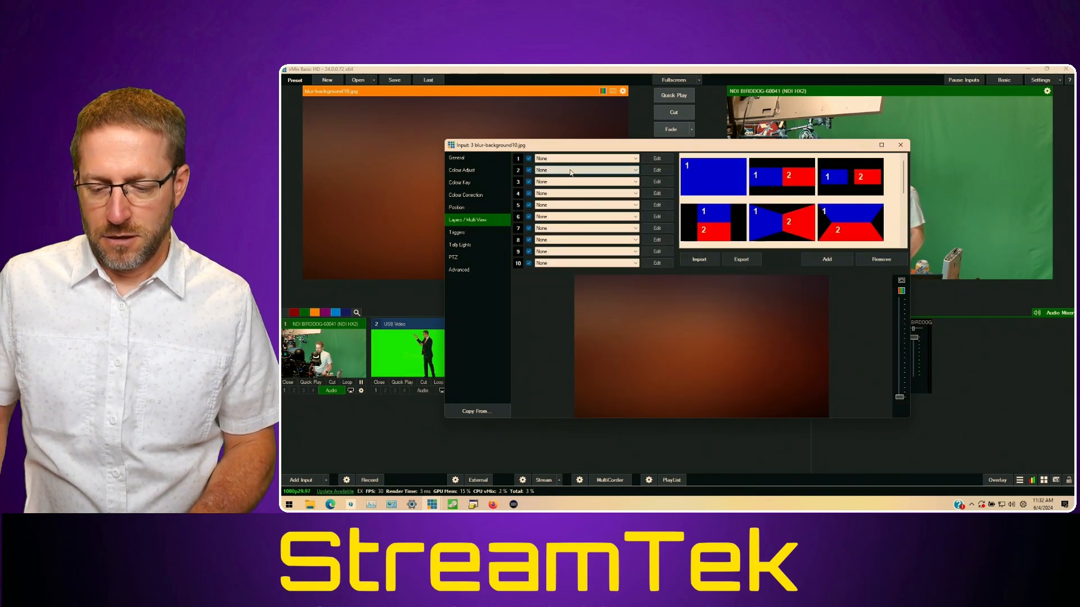
left_click(571, 171)
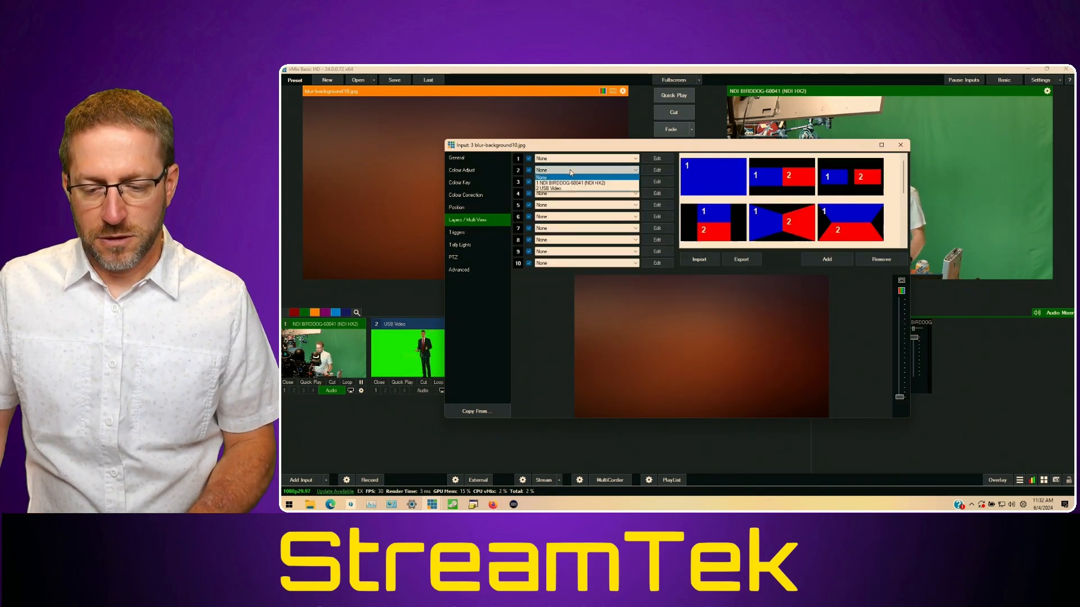
left_click(571, 189)
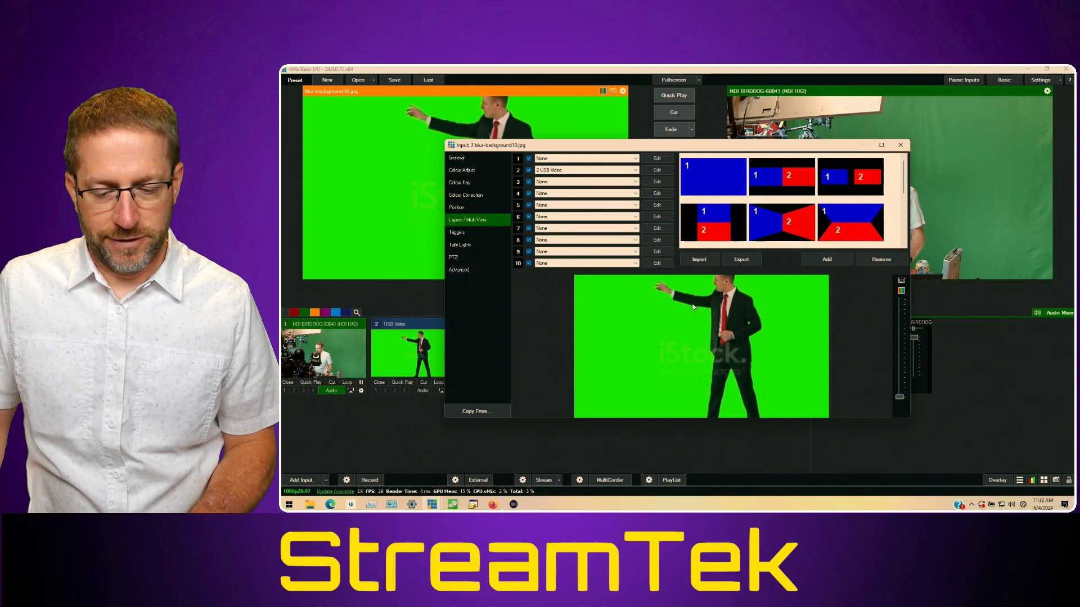
Reduce the zoom of layer 3 to 0.88025 and of layer 2 to 0.78175, and close the background input's settings.
left_click(661, 184)
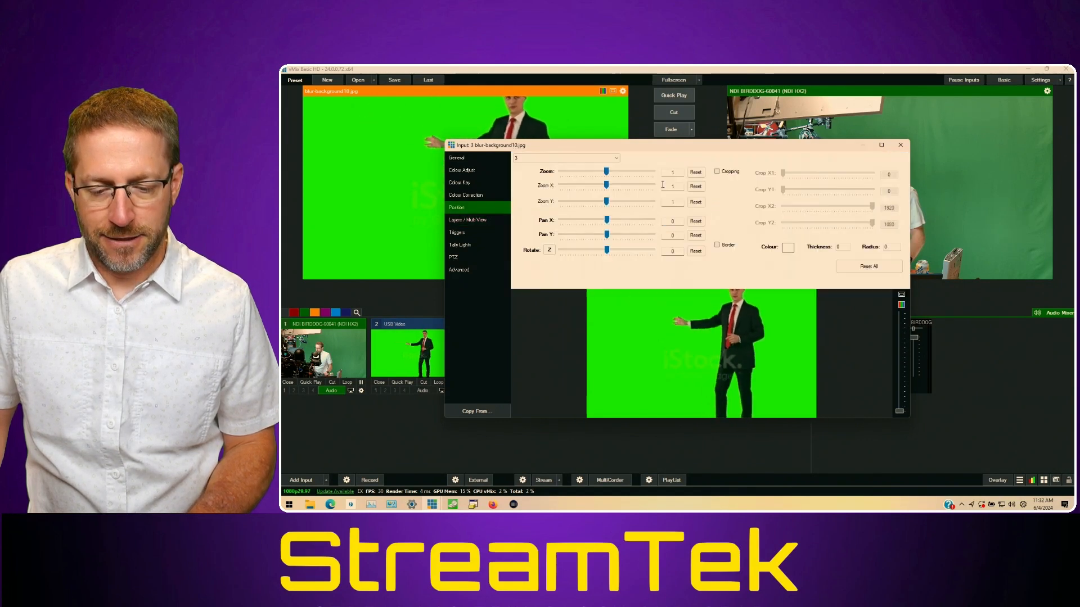
left_click_drag(606, 173, 600, 173)
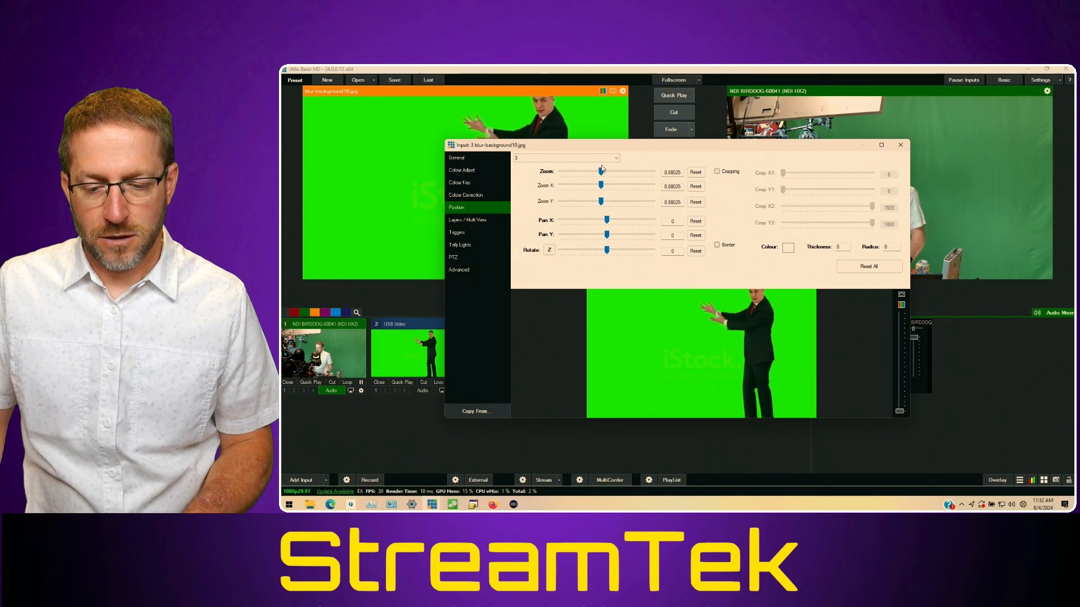
left_click(606, 160)
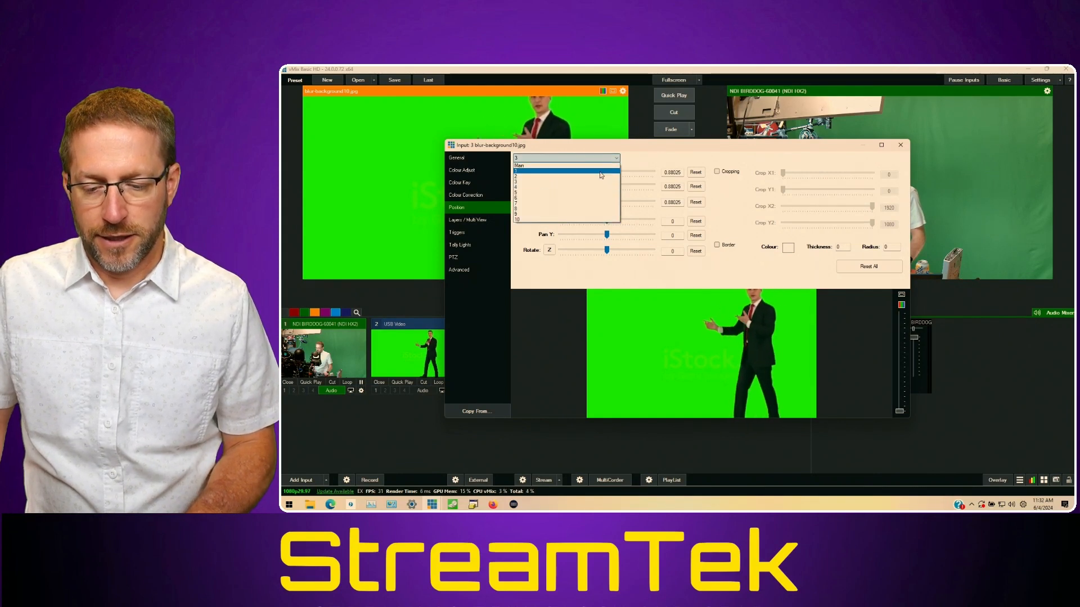
left_click(599, 179)
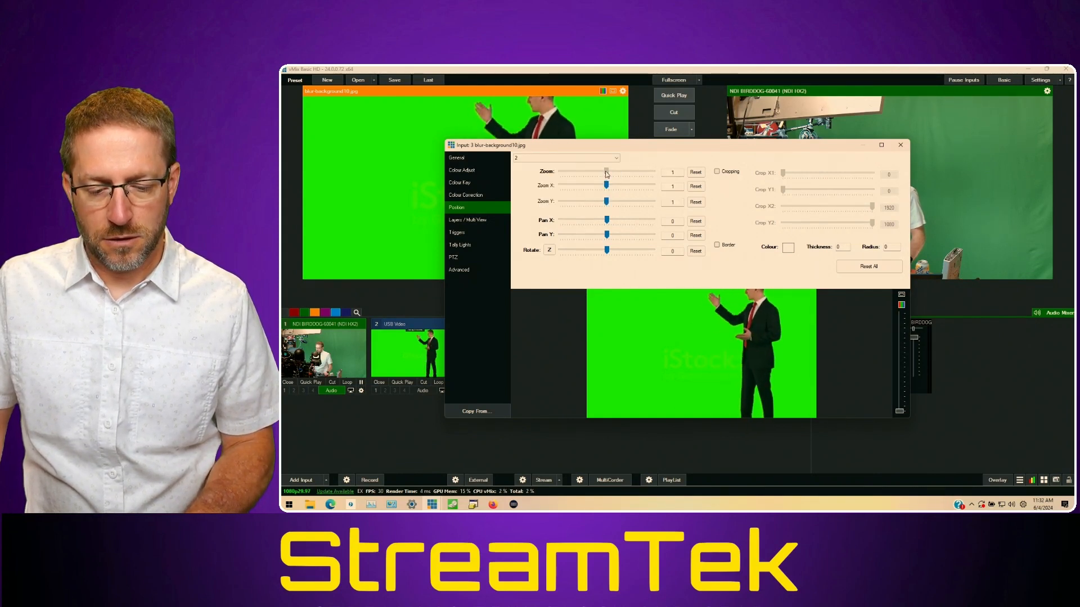
left_click_drag(606, 171, 596, 174)
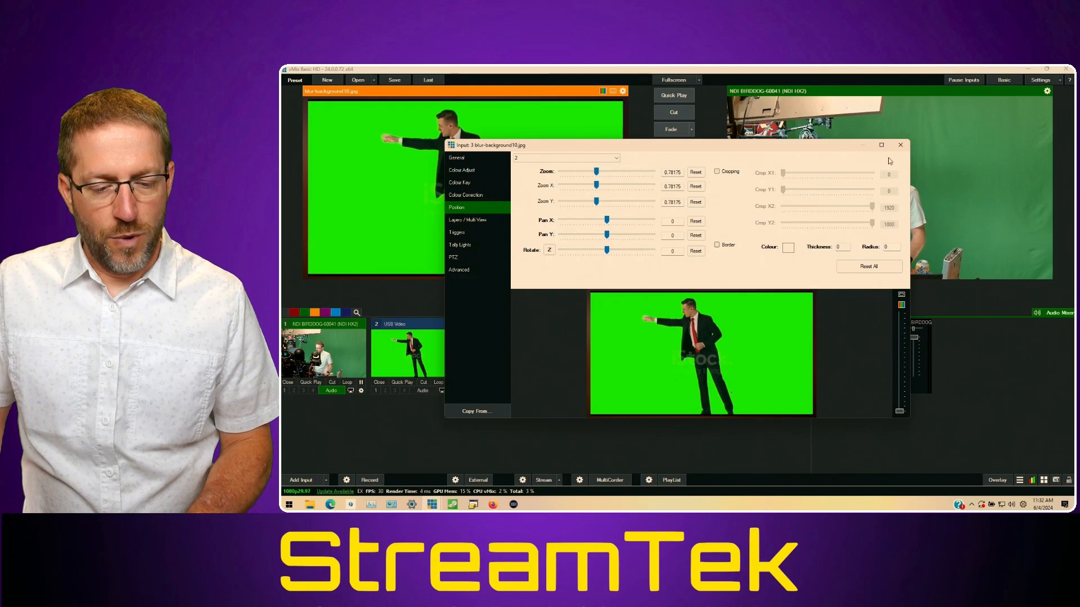
left_click(900, 146)
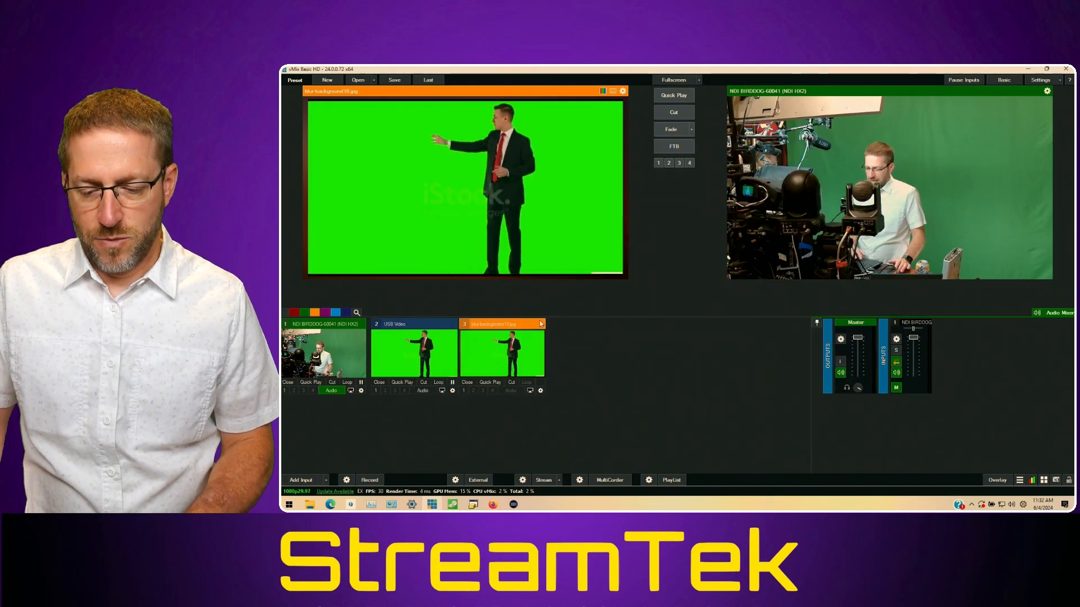
Key out the green backdrop of the USB Video input by sampling its green and applying auto chroma key preset 2.
left_click(453, 391)
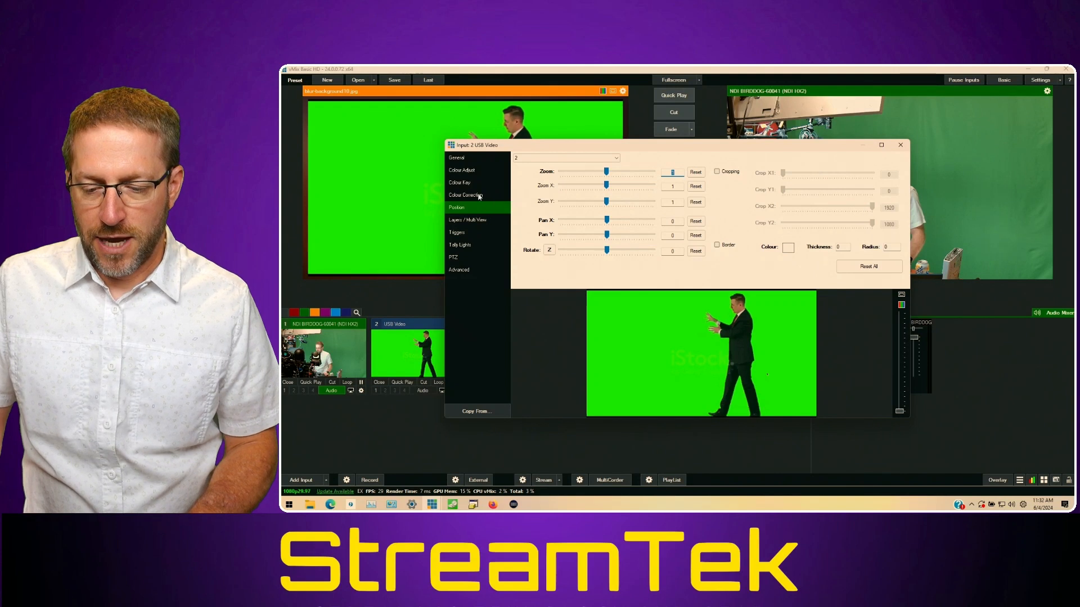
left_click(461, 183)
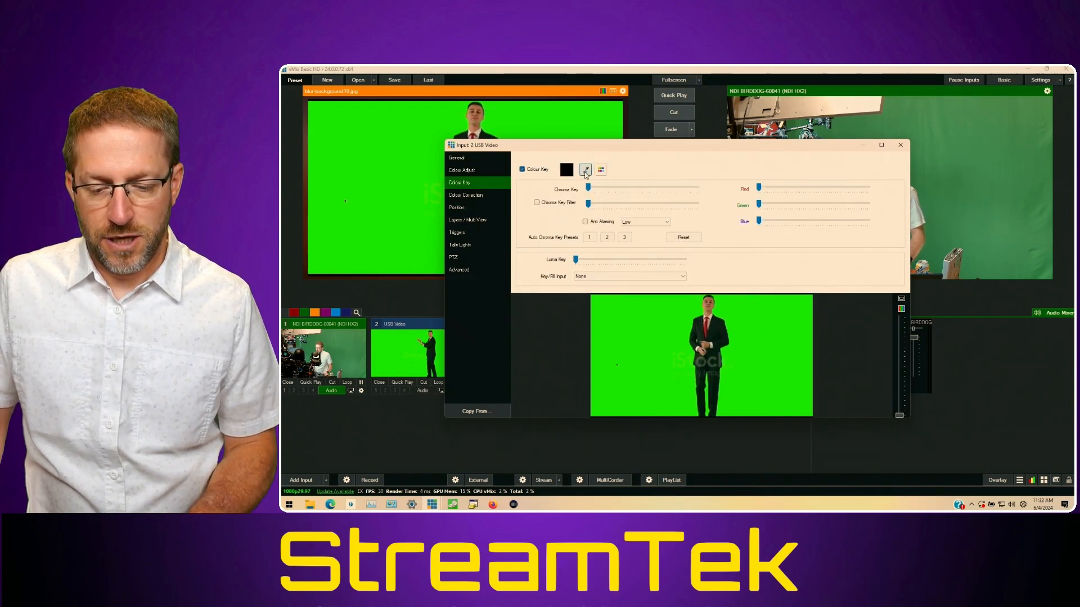
left_click(586, 170)
left_click(636, 291)
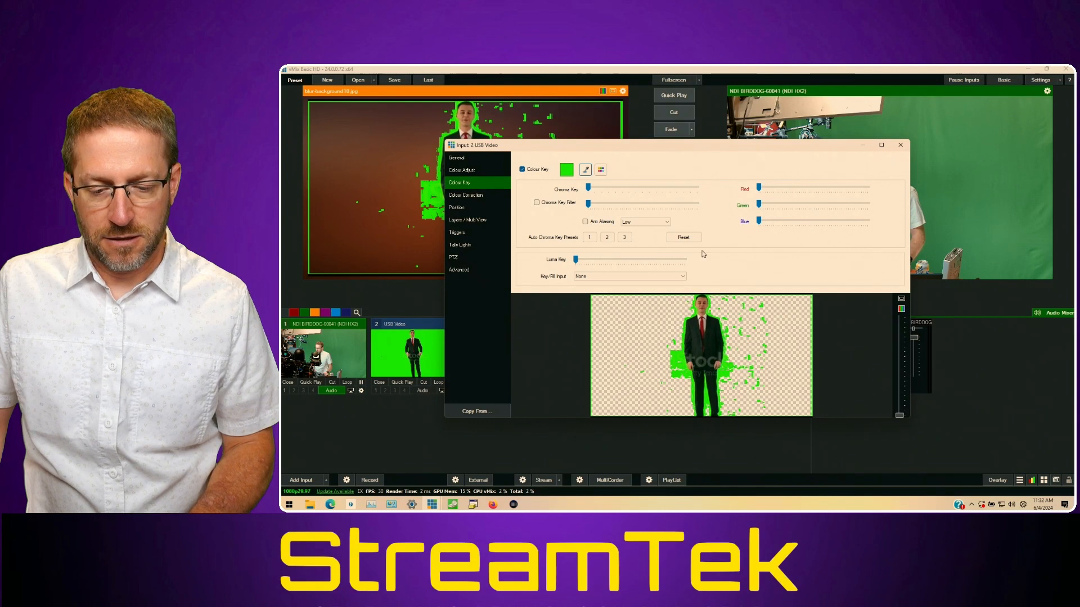
left_click(606, 237)
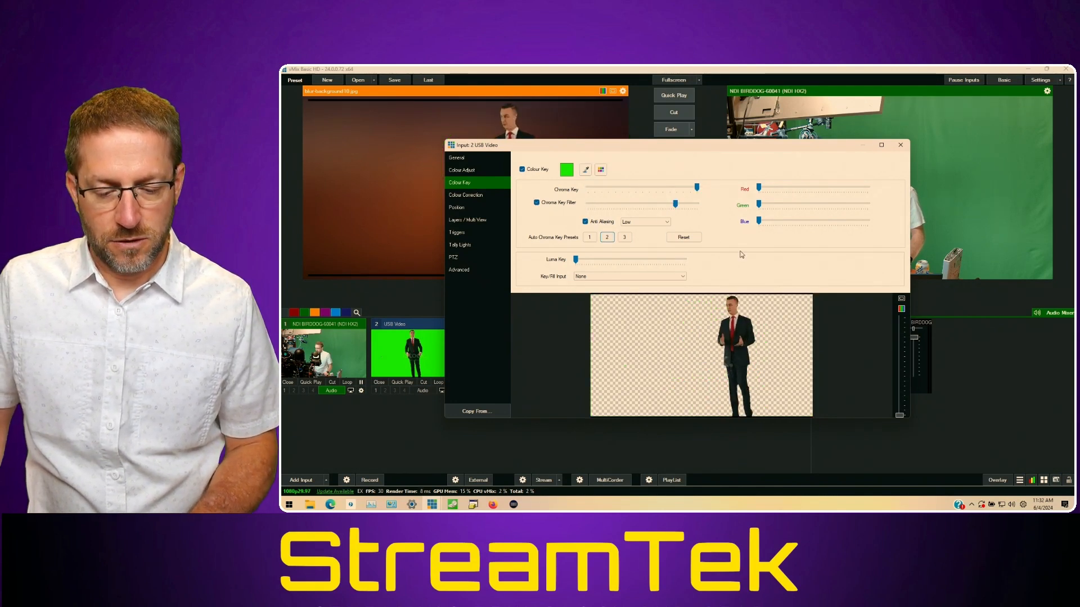
left_click(900, 145)
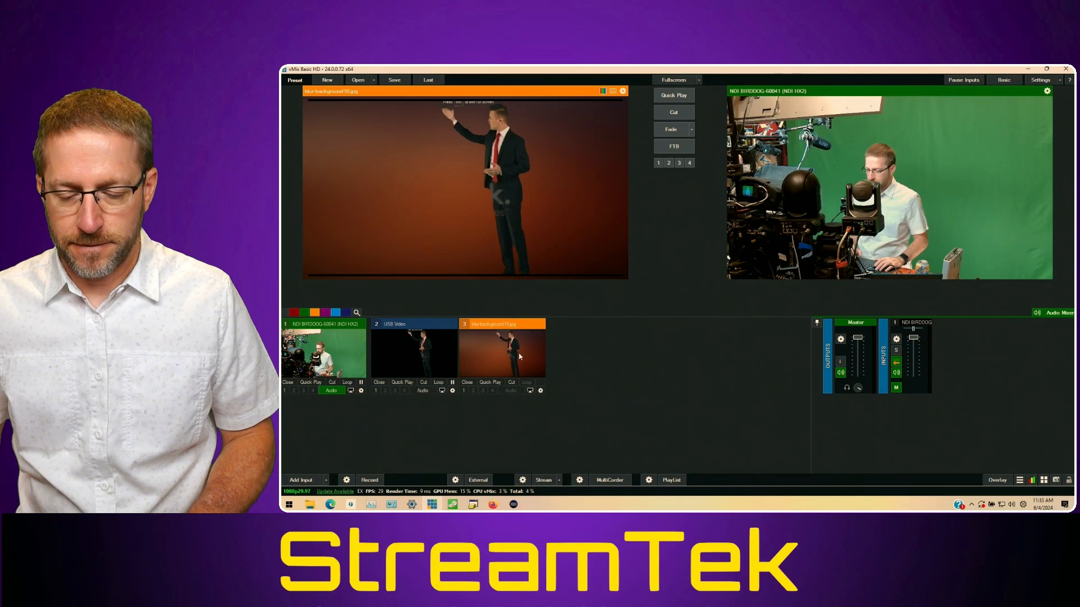
Reposition layer 2 of the blur-background10.jpg input with Pan X 0.206 and Pan Y -0.063.
left_click(540, 390)
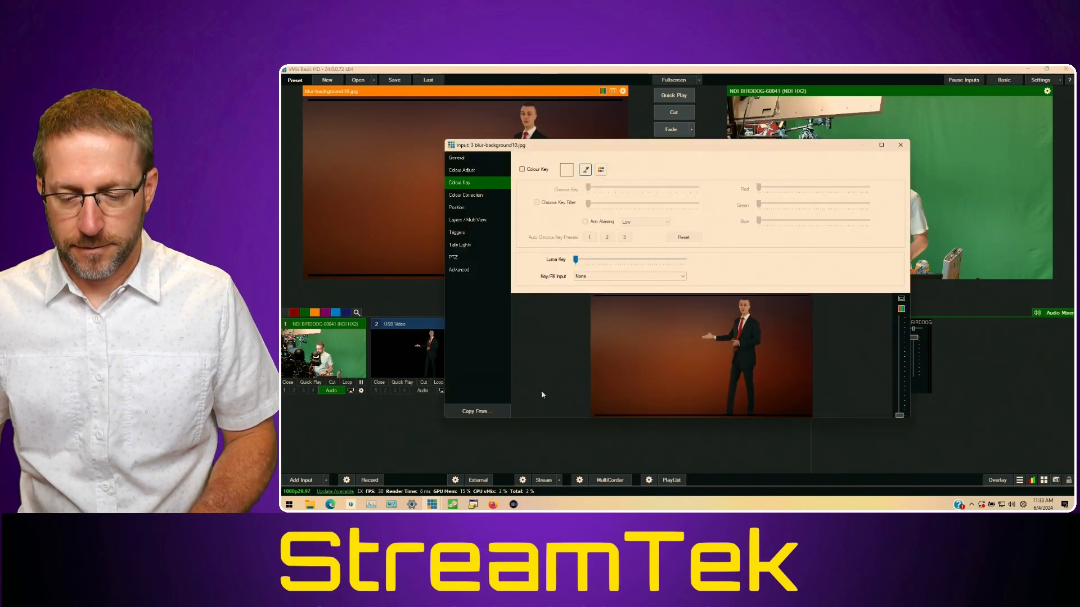
left_click(471, 208)
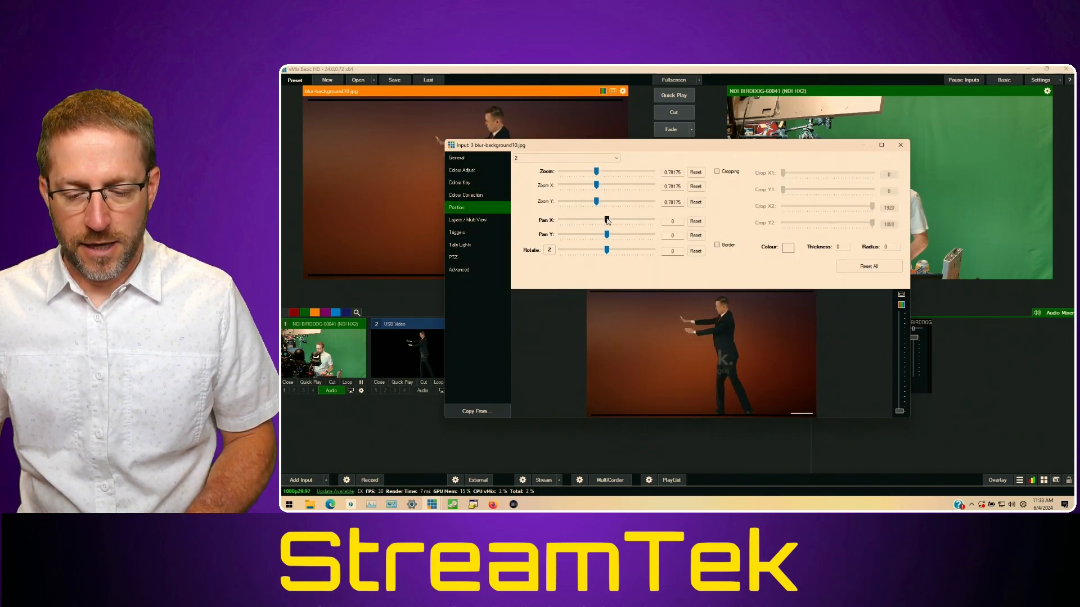
mouse_move(607, 221)
left_mouse_down()
mouse_move(618, 221)
mouse_move(579, 219)
mouse_move(612, 217)
left_mouse_up()
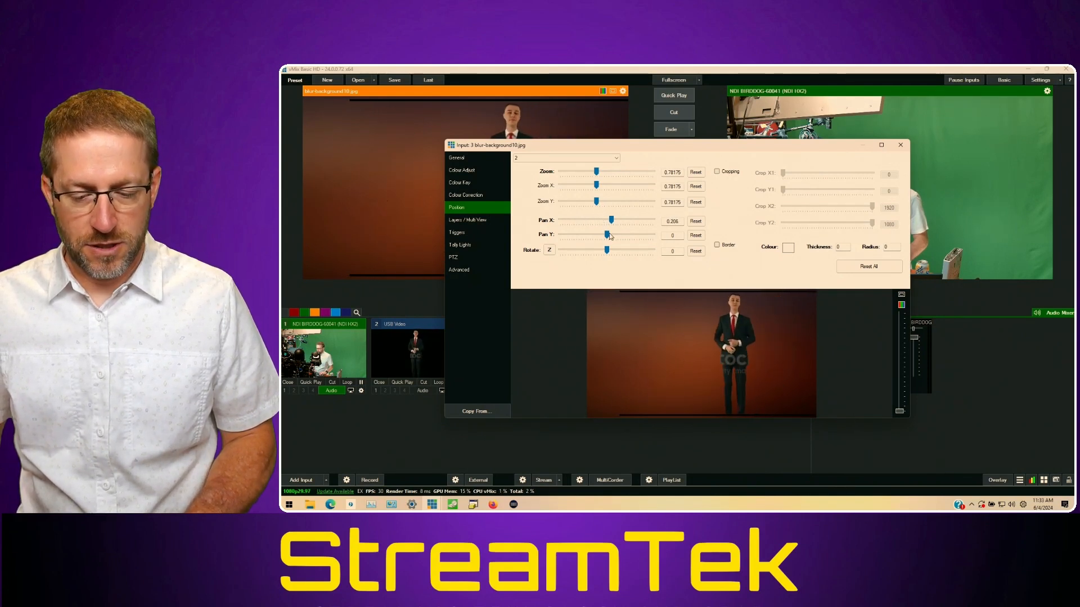
left_click_drag(608, 236, 606, 238)
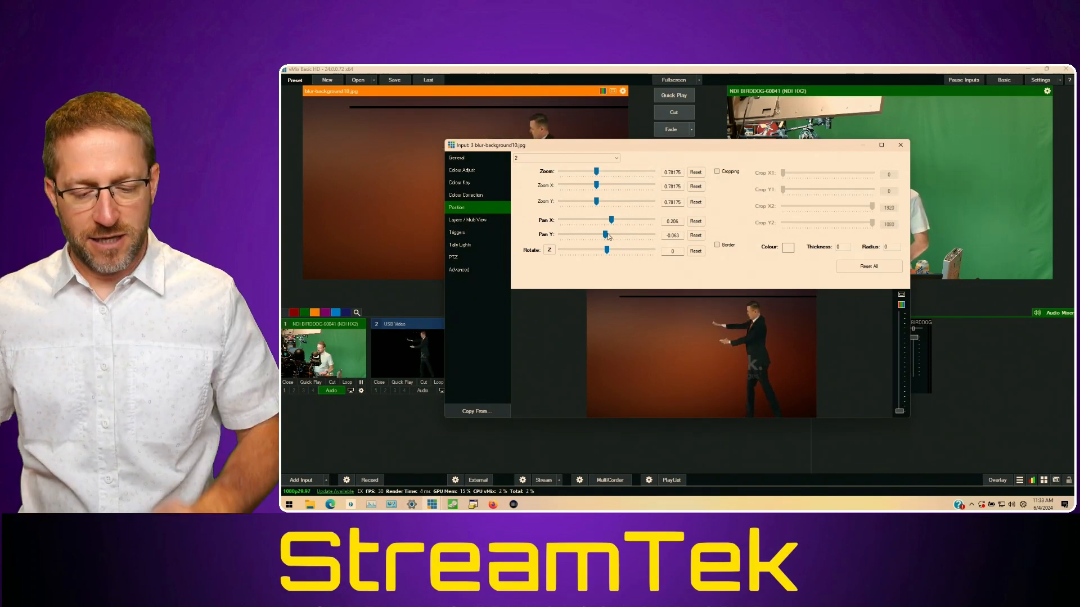
Crop layer 2 of the blur-background10.jpg input with Crop Y1 at 60, and cut that input to the program output.
left_click(730, 172)
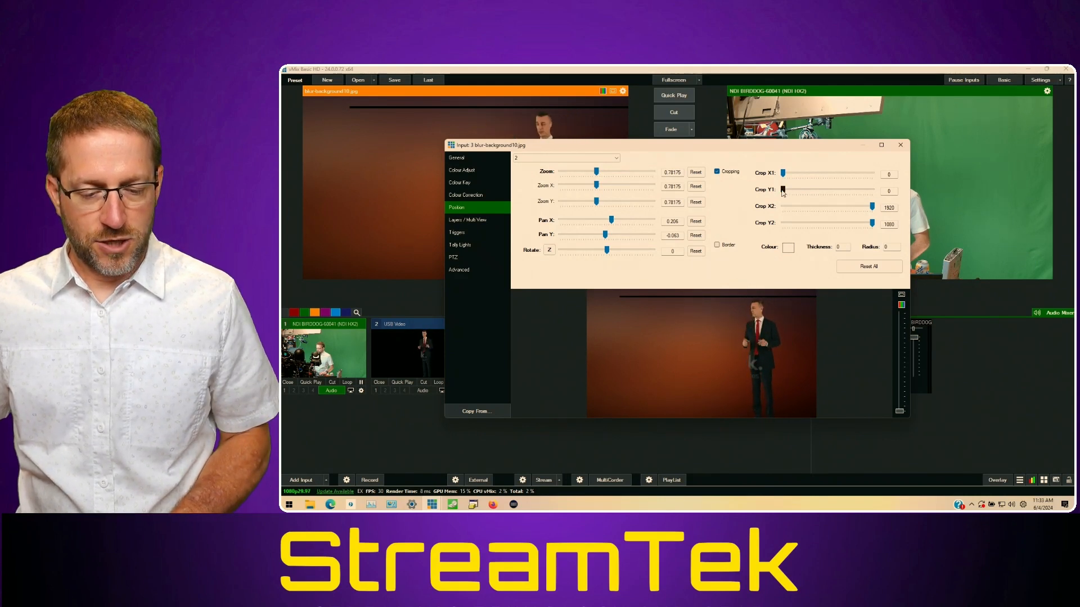
left_click_drag(784, 191, 788, 192)
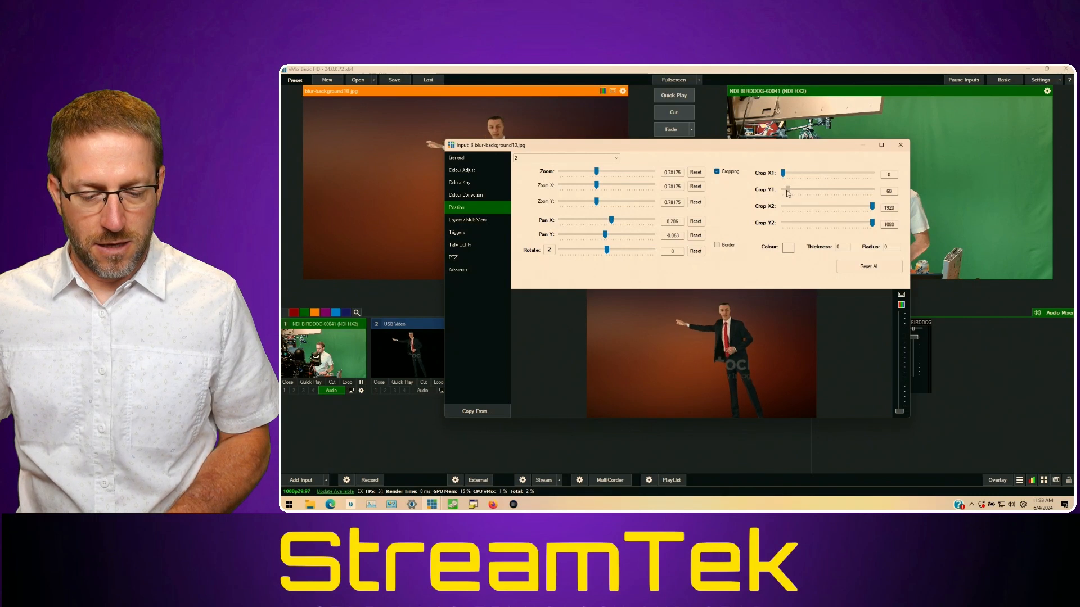
left_click(899, 146)
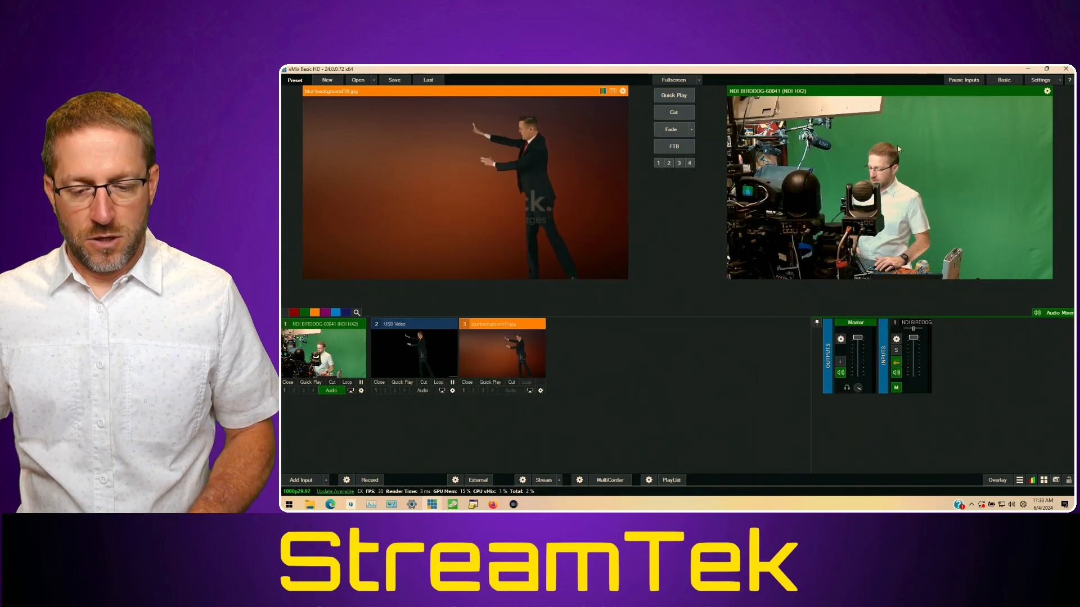
left_click(677, 117)
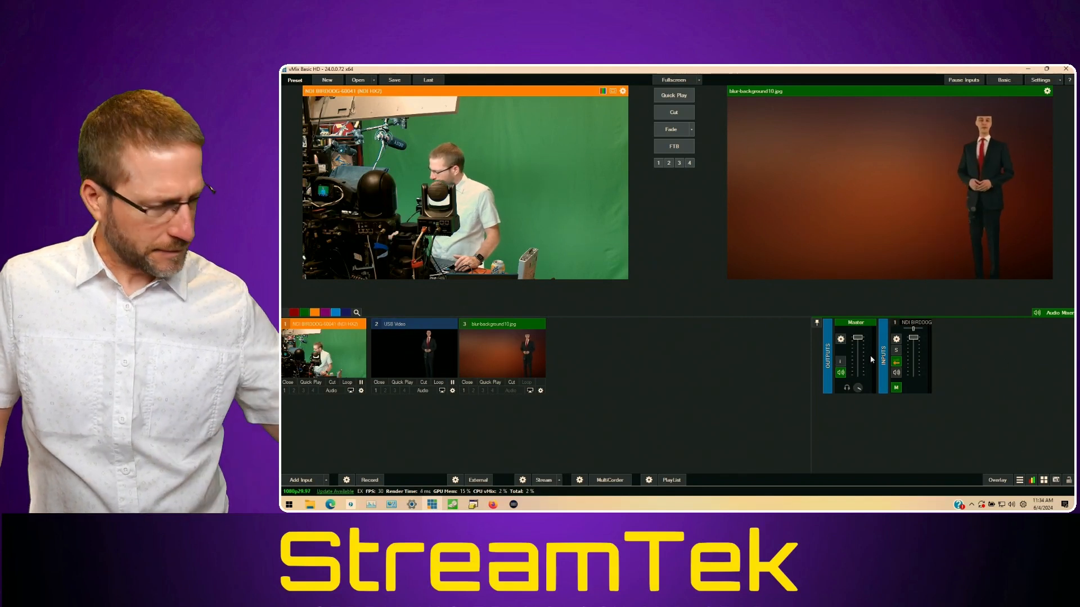
Add the GT title template Title 11- Double Down as input 4.
left_click(309, 481)
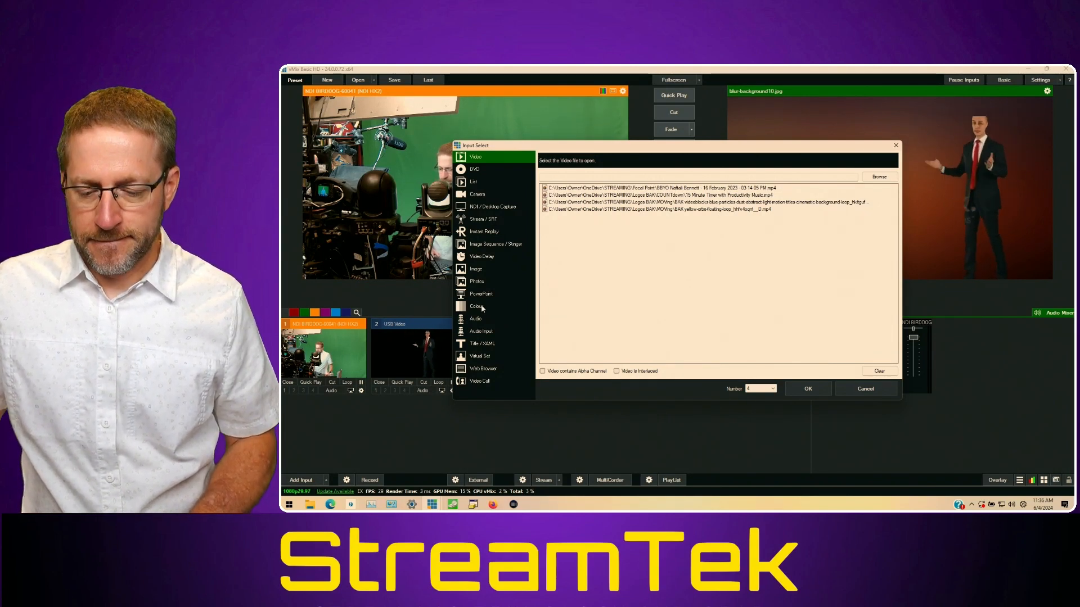
left_click(478, 306)
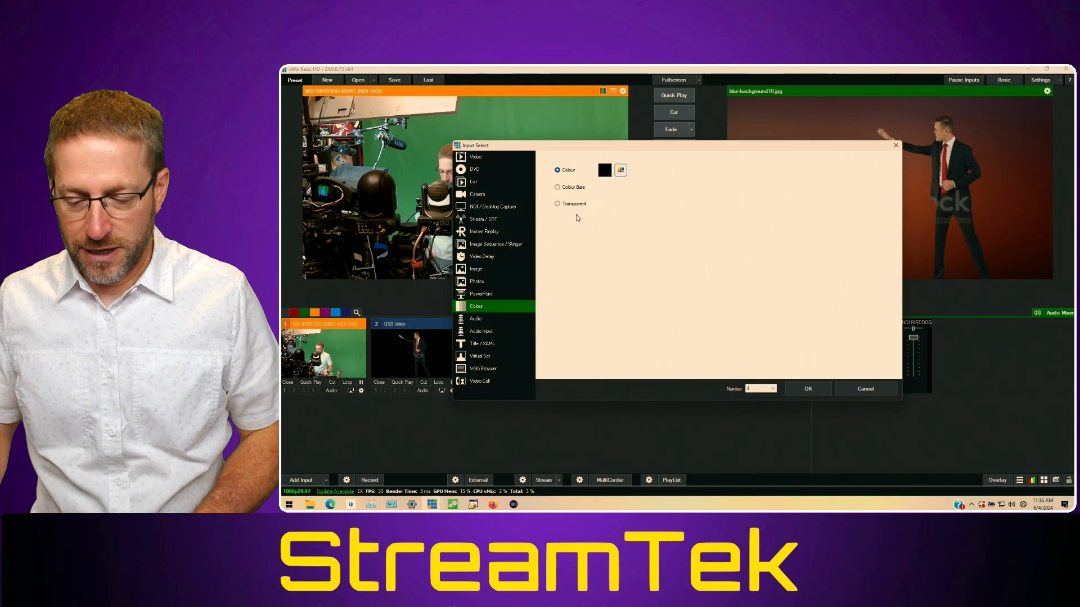
left_click(478, 322)
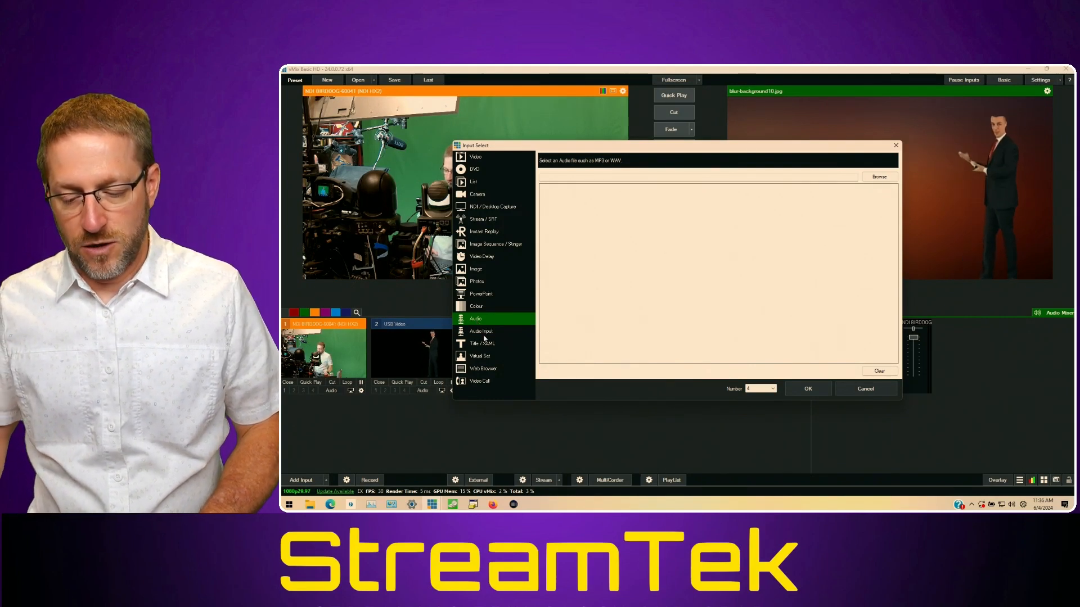
left_click(490, 332)
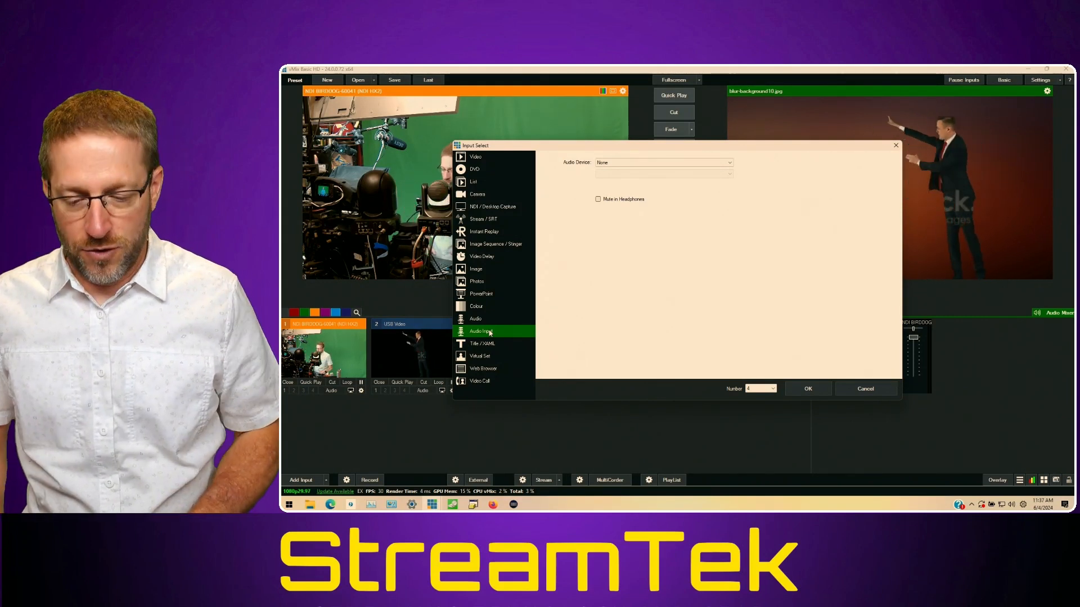
left_click(487, 343)
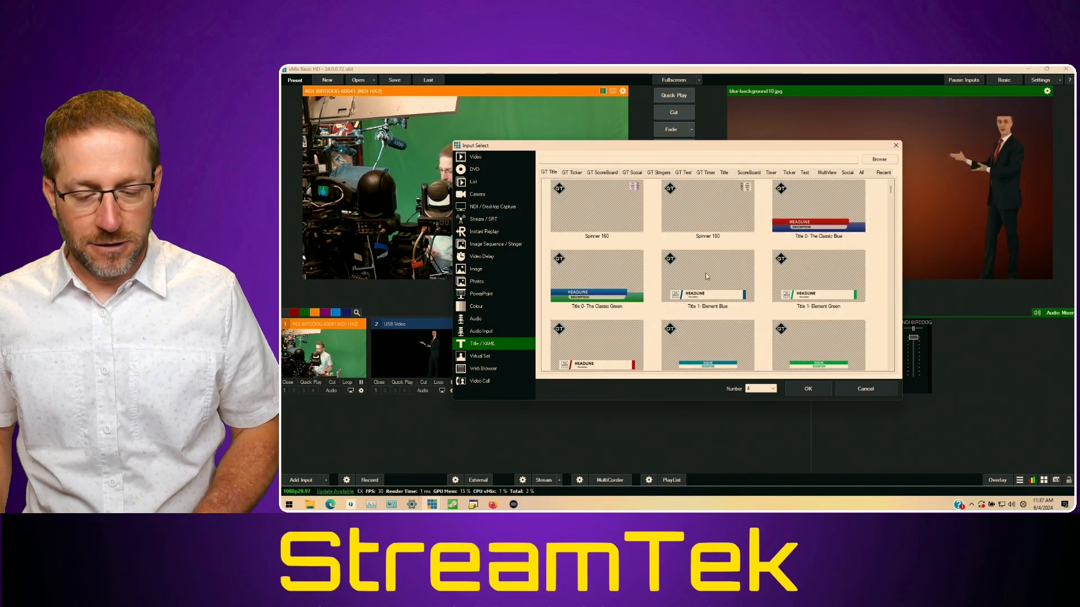
scroll(707, 276, "down", 4)
scroll(707, 276, "down", 6)
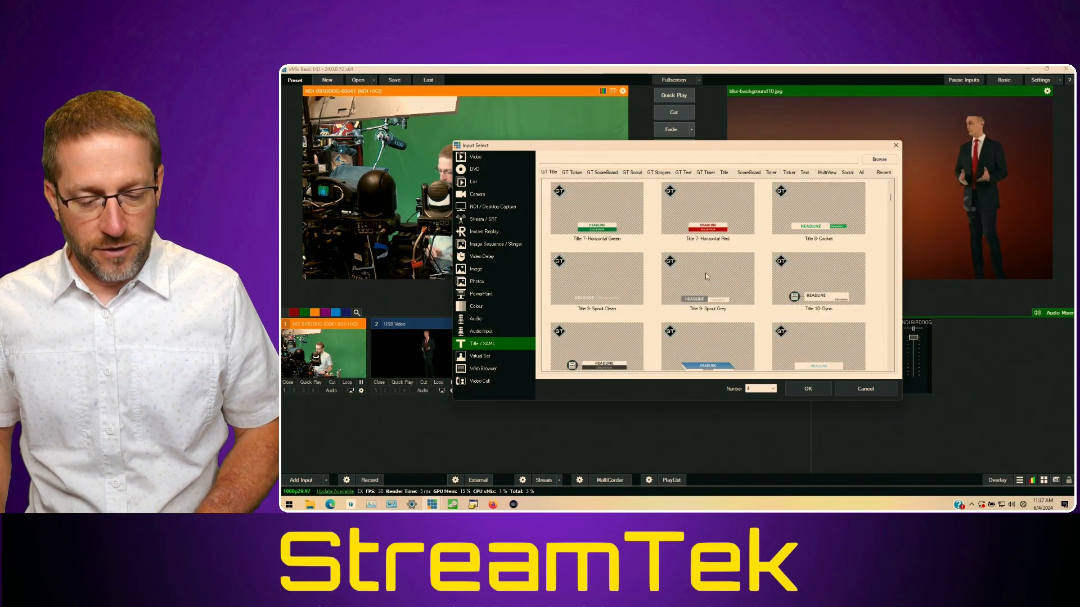
left_click(709, 257)
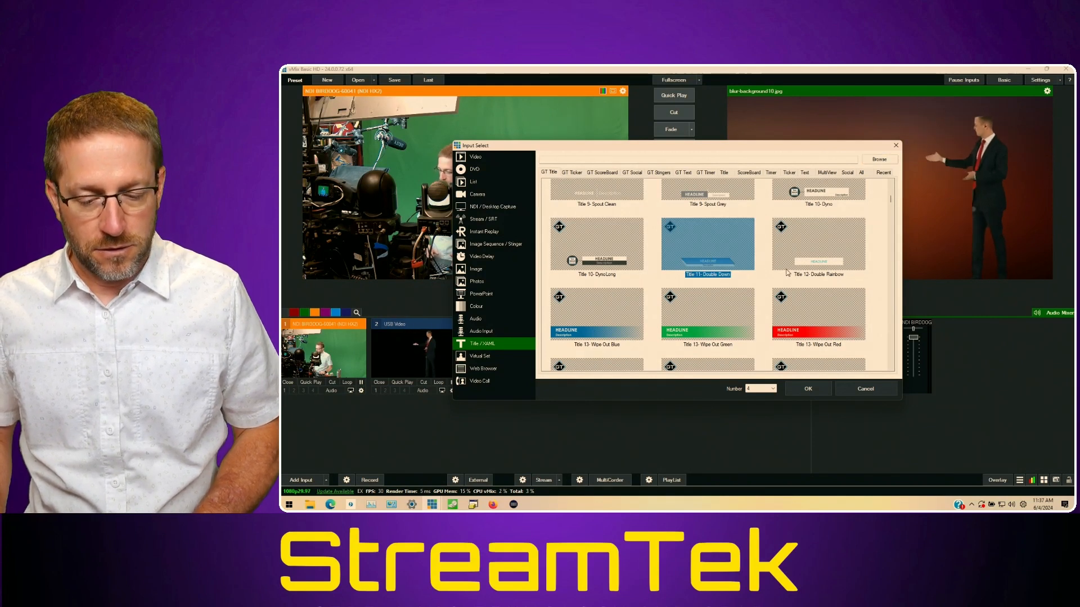
double_click(728, 258)
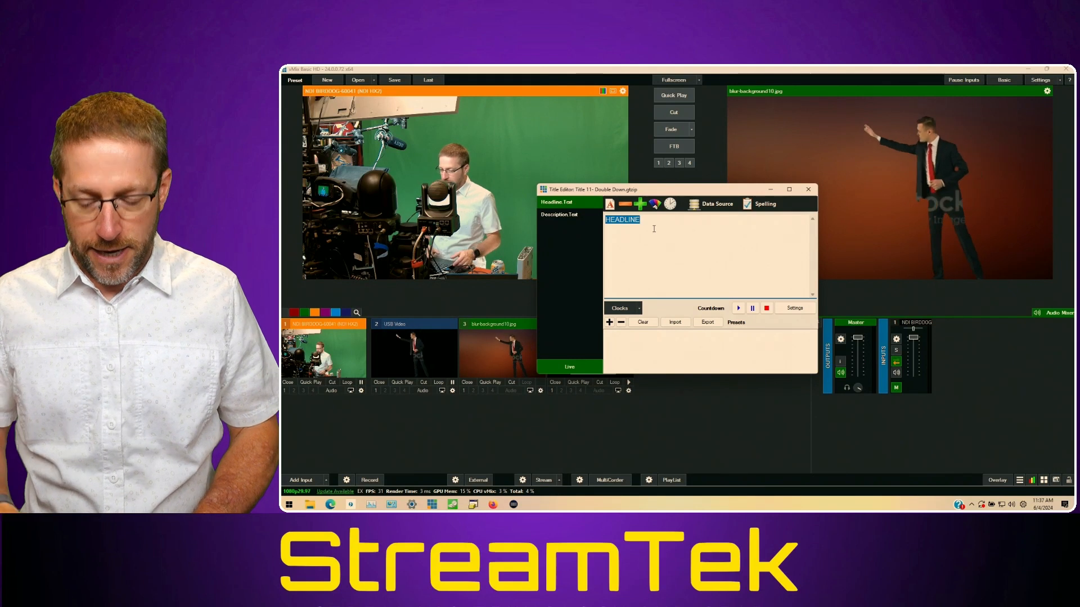
Fill in the title's headline with the presenter's full name and its description with Chief Gearhead, and close the title editor.
type("Anthony Burokas")
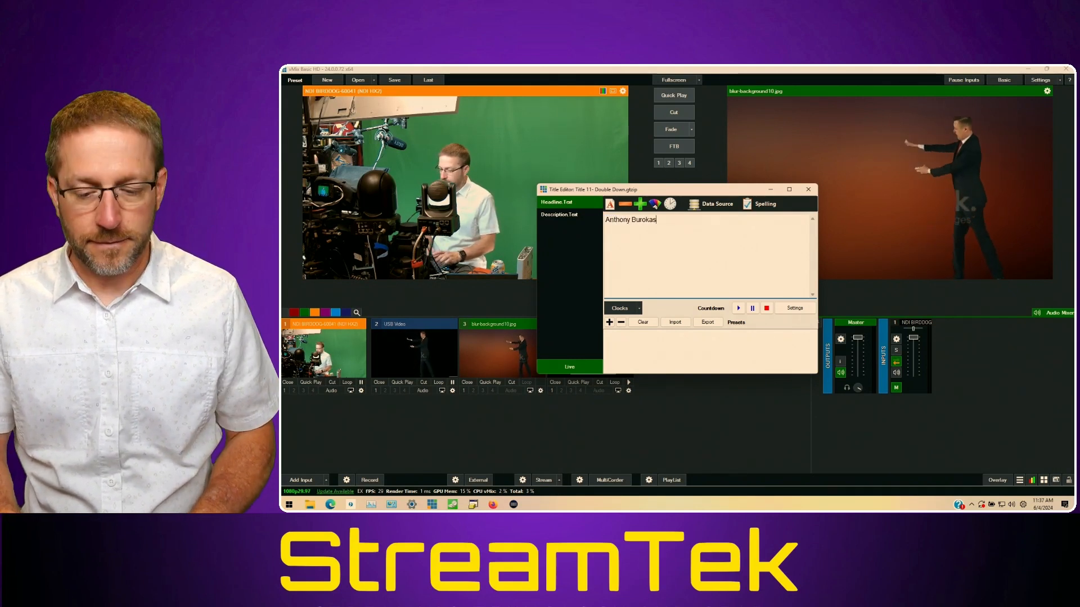
left_click(579, 216)
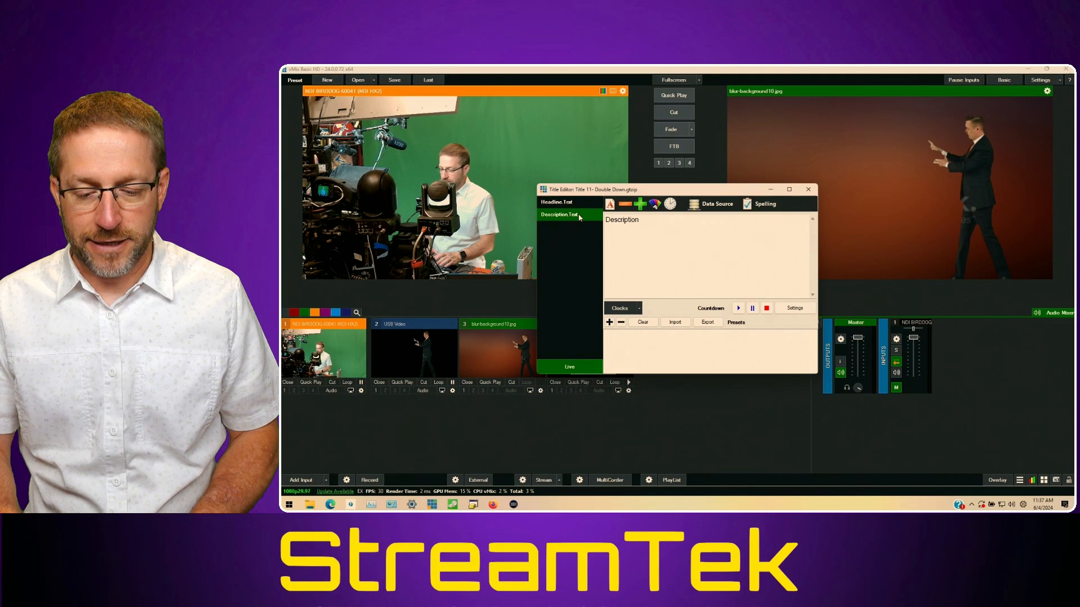
double_click(624, 220)
type("Chief Gearhead")
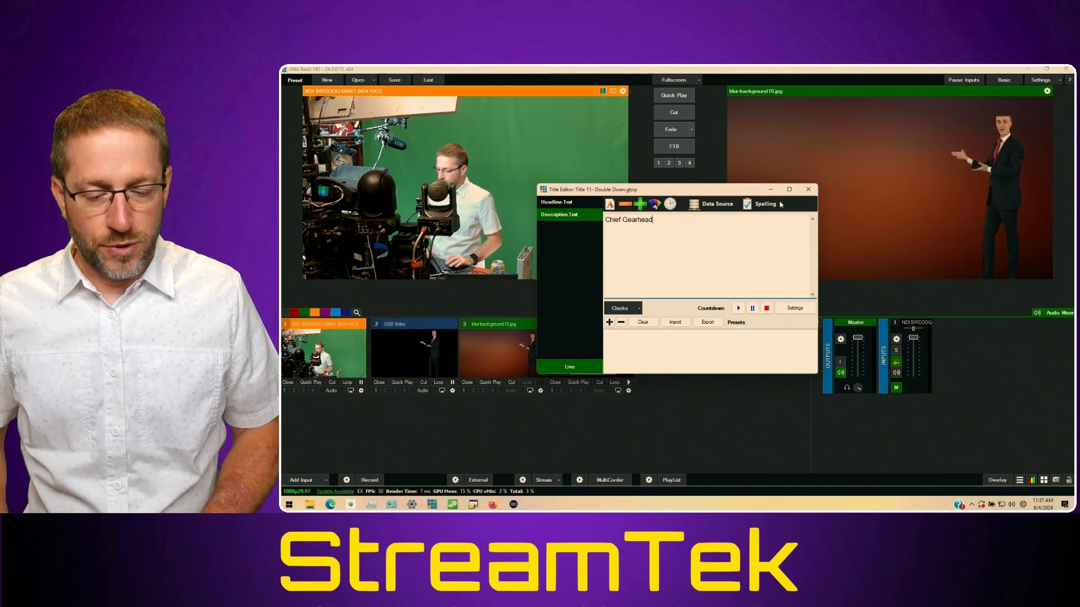
left_click(808, 189)
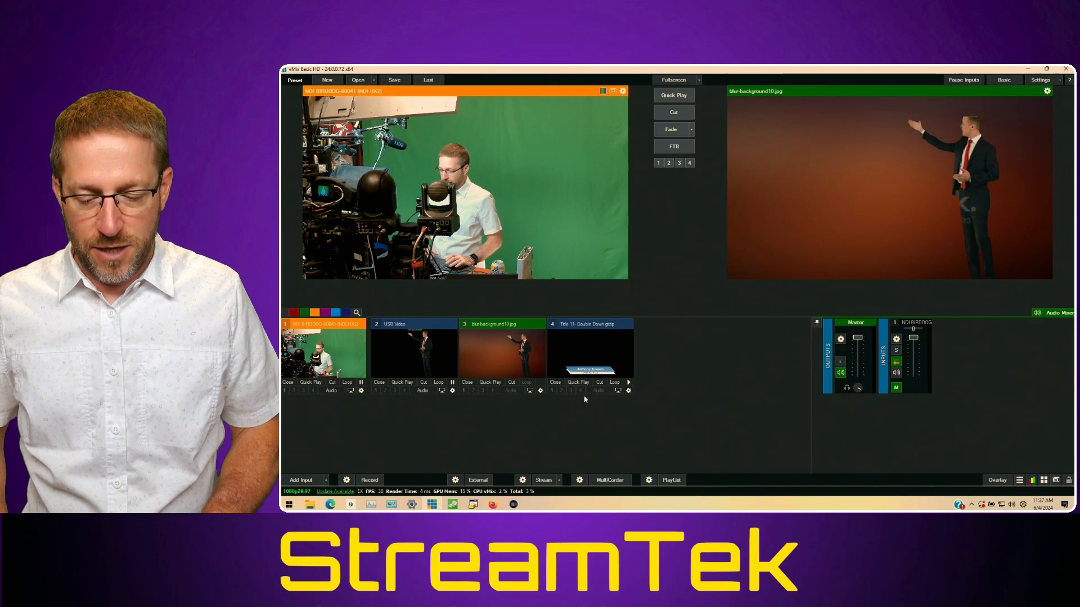
Try to add the USB Capture SDI+ camera as input 5.
left_click(305, 480)
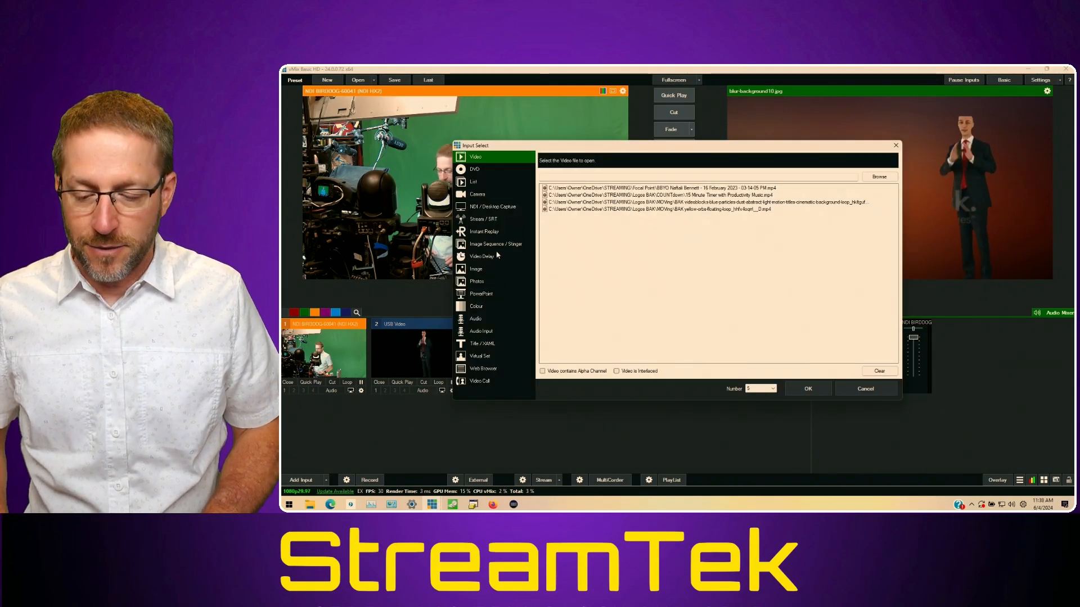
left_click(478, 194)
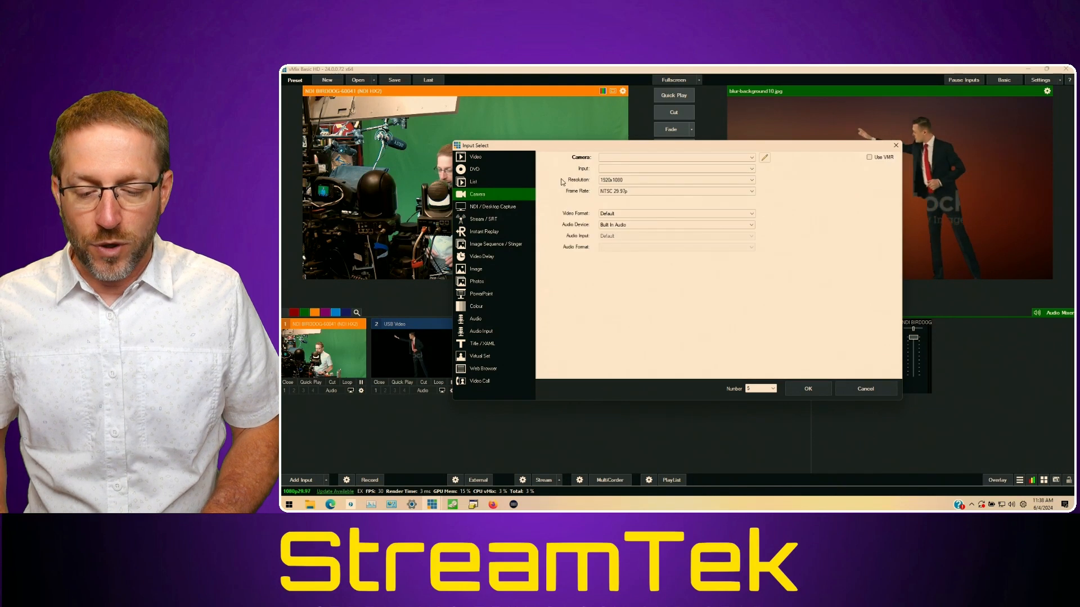
left_click(639, 158)
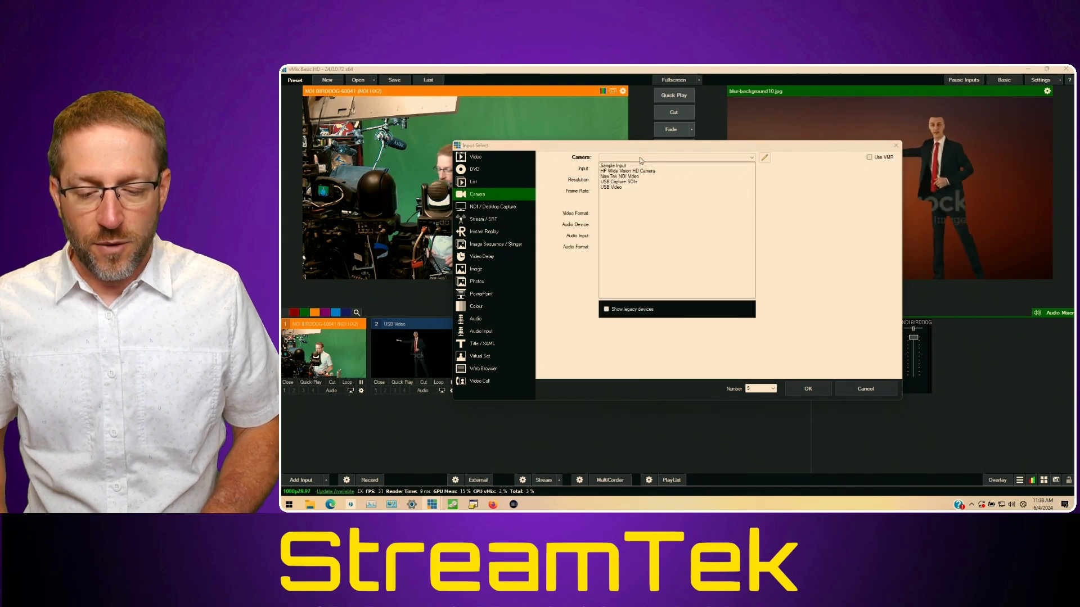
left_click(624, 182)
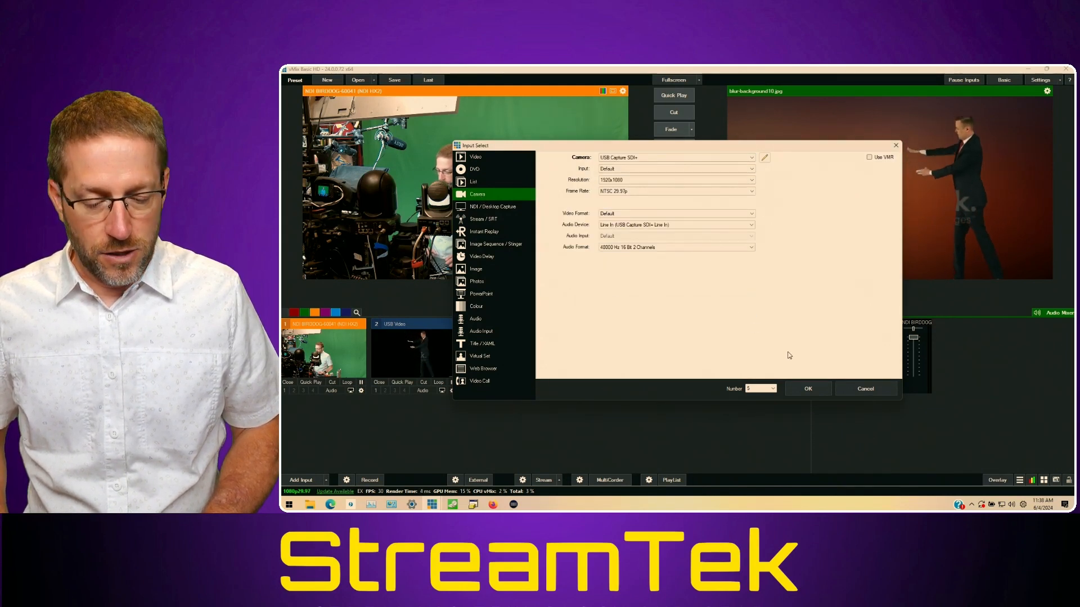
left_click(808, 389)
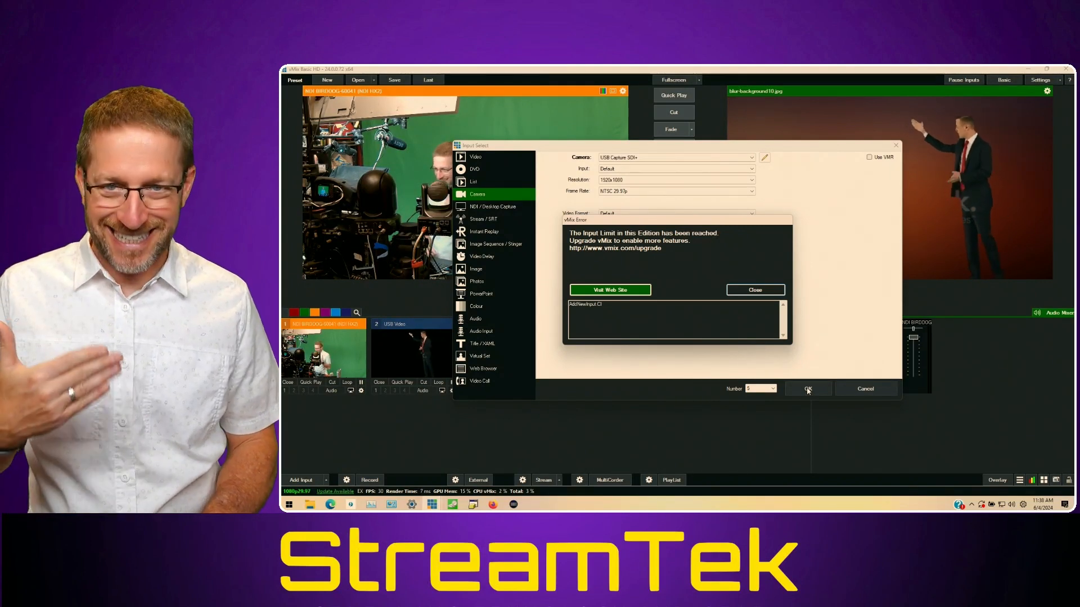
left_click(774, 290)
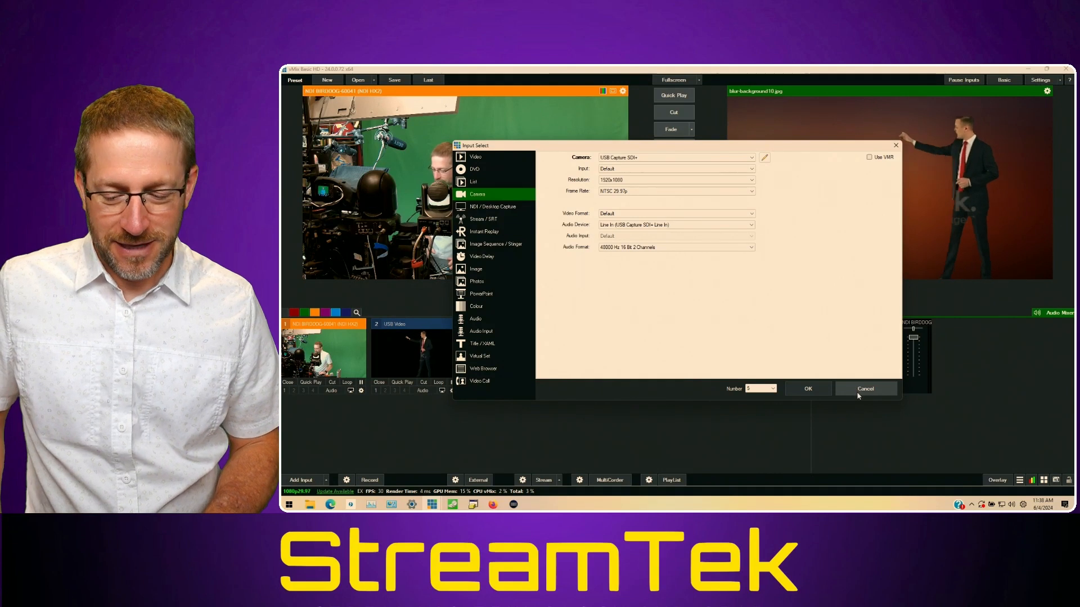
left_click(858, 388)
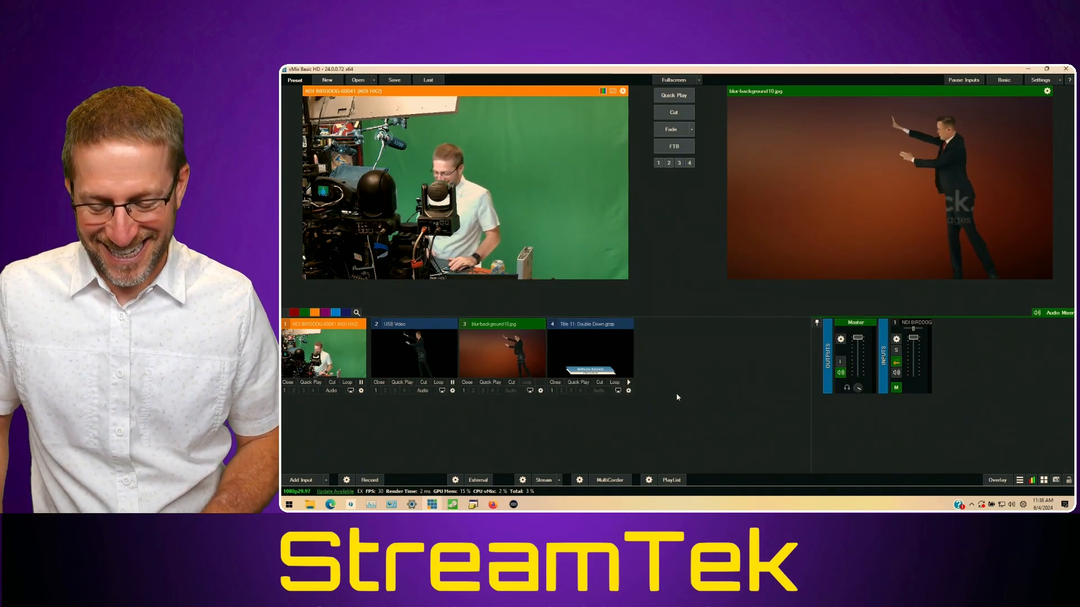
Bring the Title 11- Double Down input onto the program output through overlay 1 and take it off again.
left_click(552, 392)
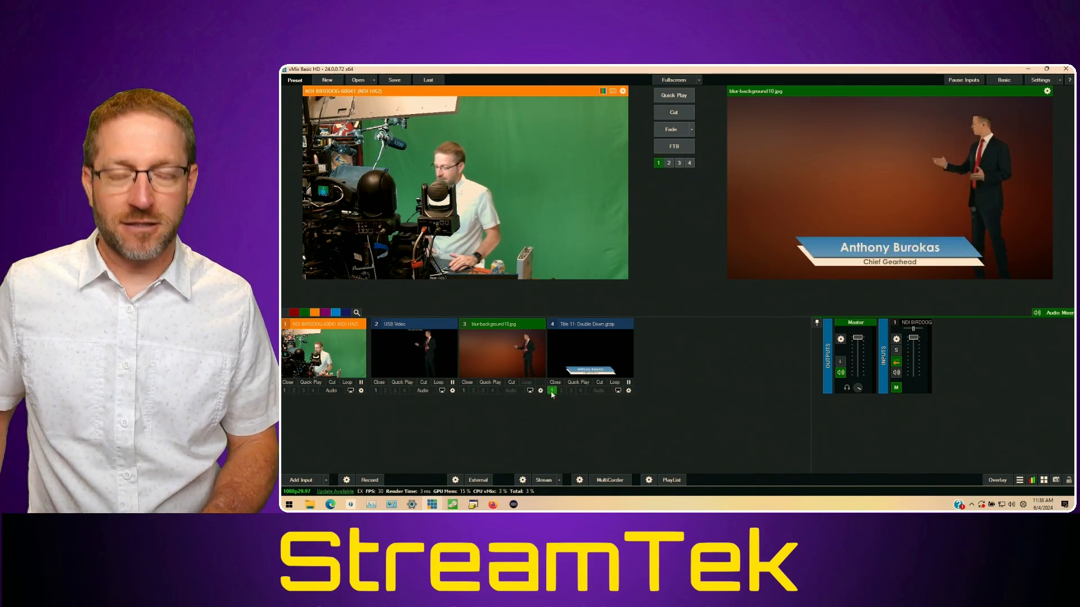
left_click(552, 392)
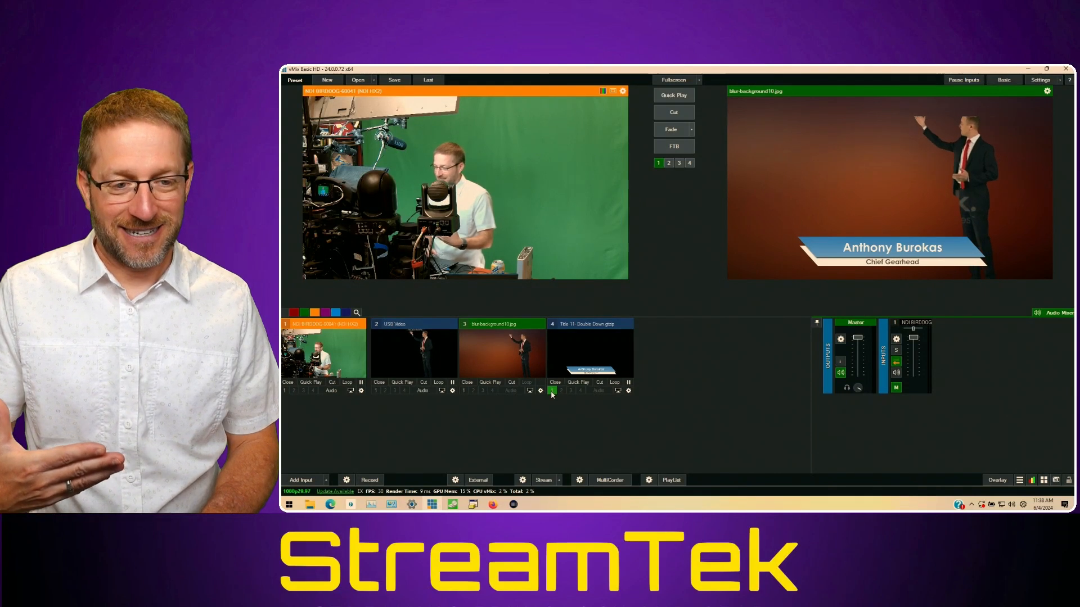
left_click(552, 391)
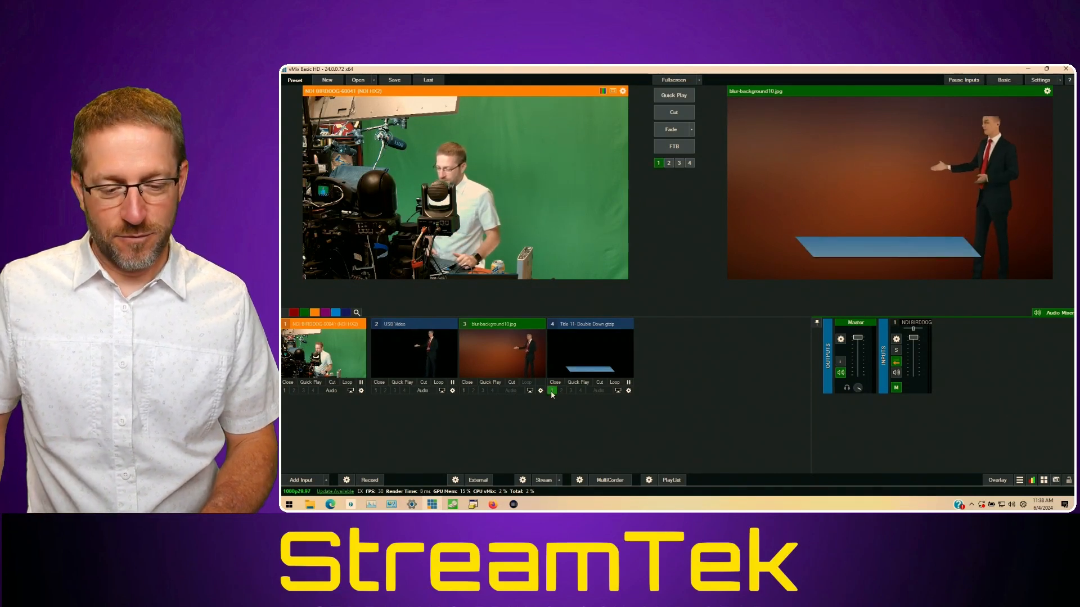
left_click(551, 392)
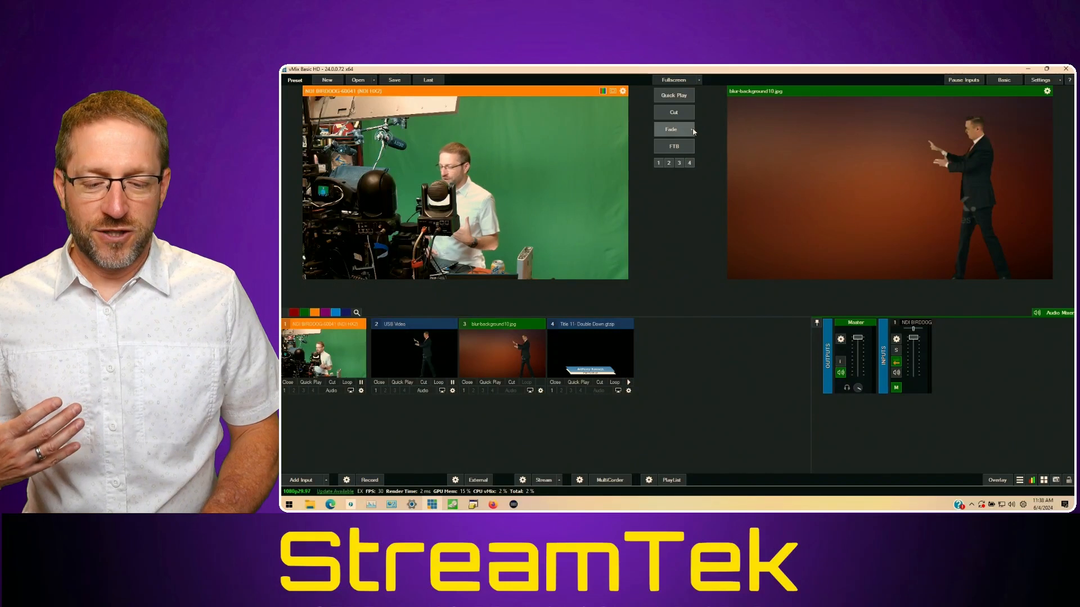
Change the program transition effect to Merge.
left_click(691, 129)
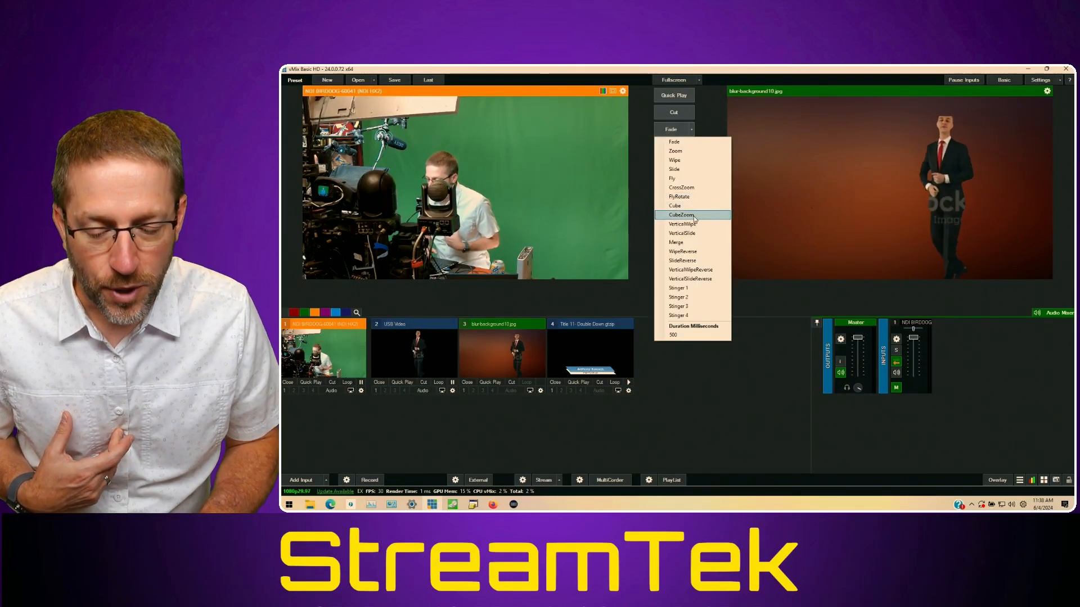
left_click(688, 242)
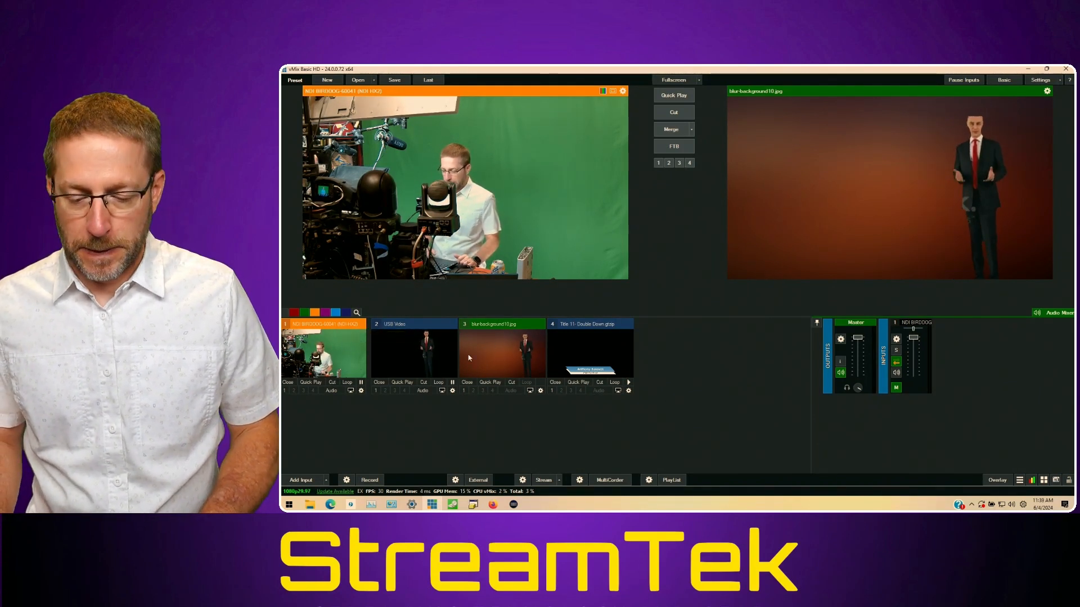
Assign the NDI BIRDDOG camera to layer 1 of the blur-background10.jpg input.
left_click(540, 390)
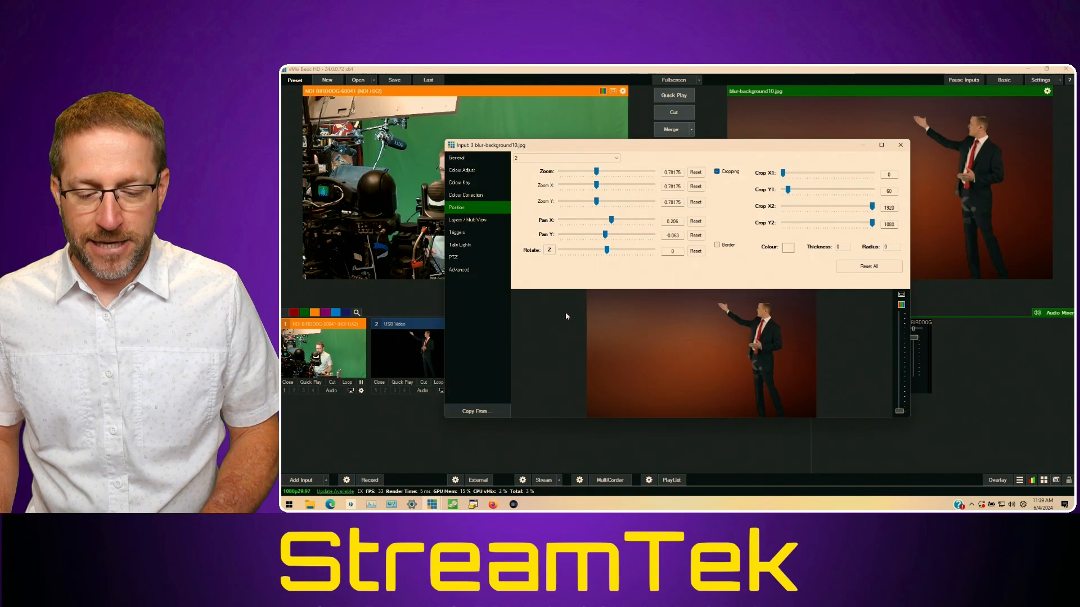
left_click(478, 220)
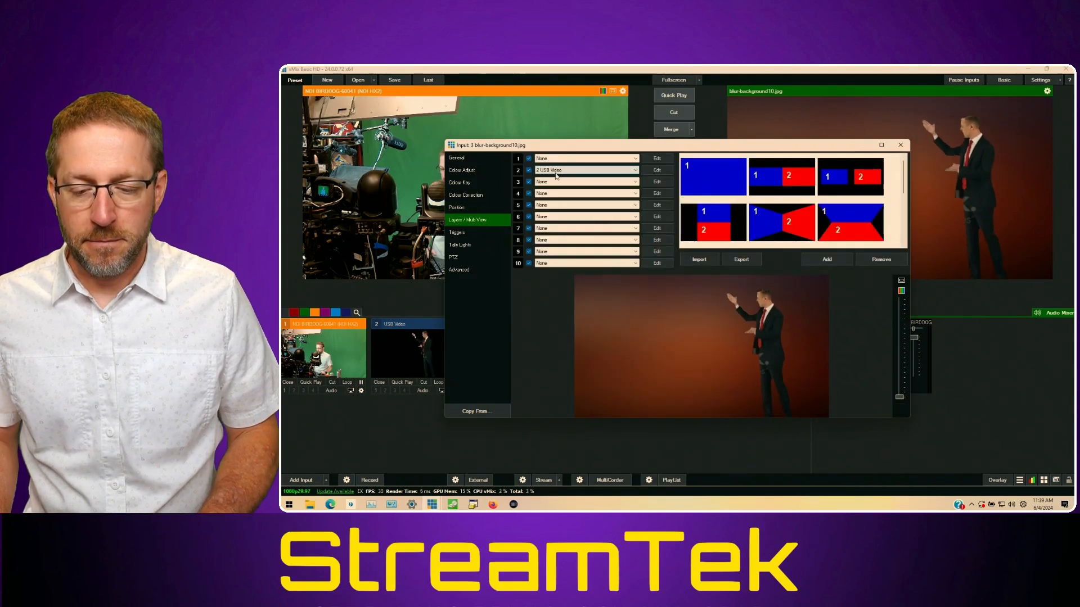
left_click(566, 181)
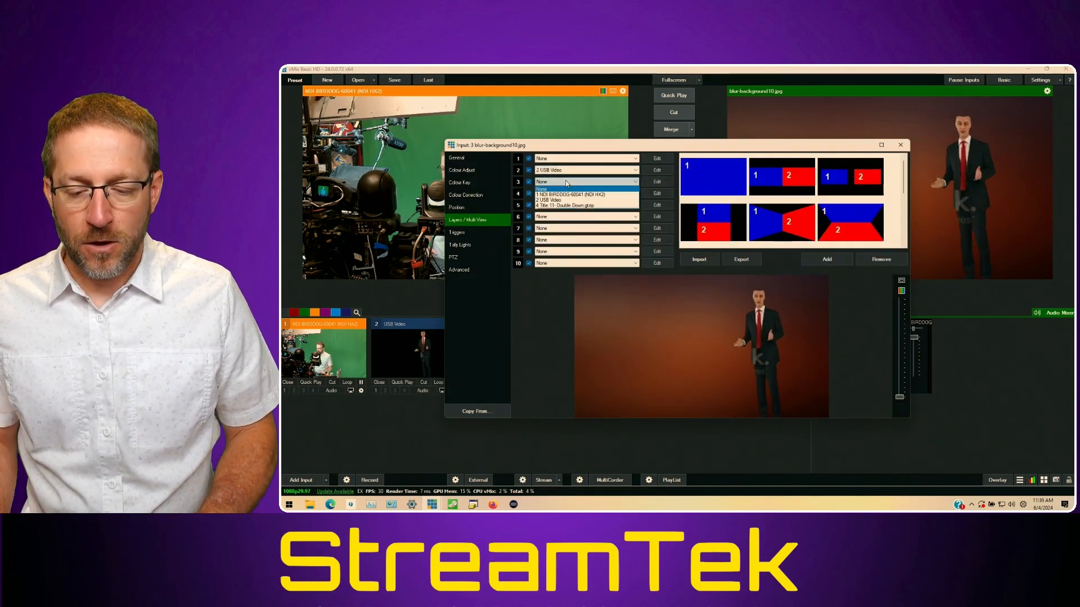
left_click(569, 160)
left_click(569, 160)
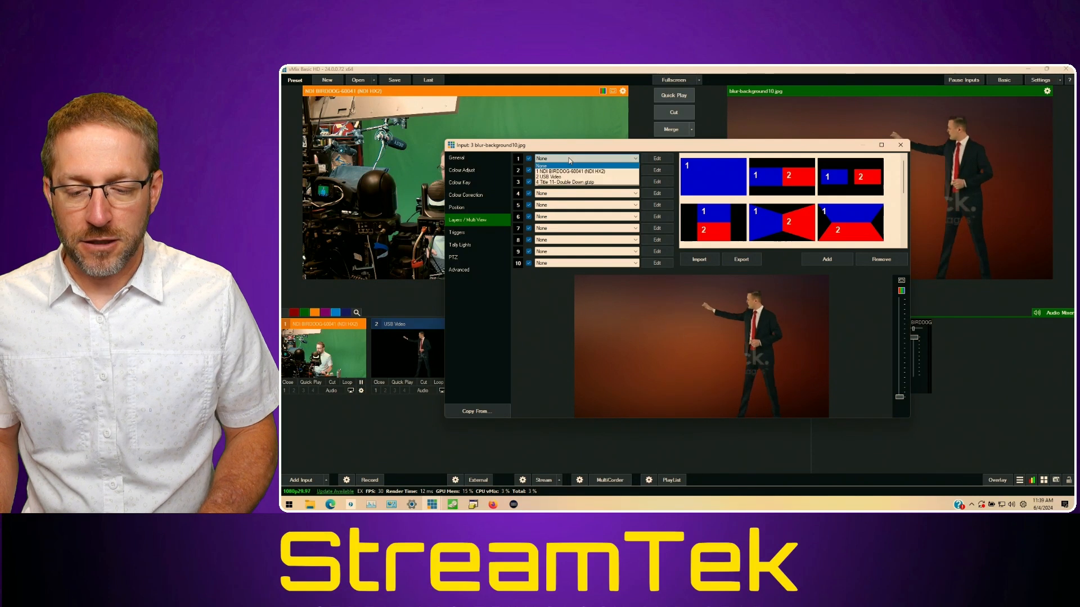
left_click(573, 172)
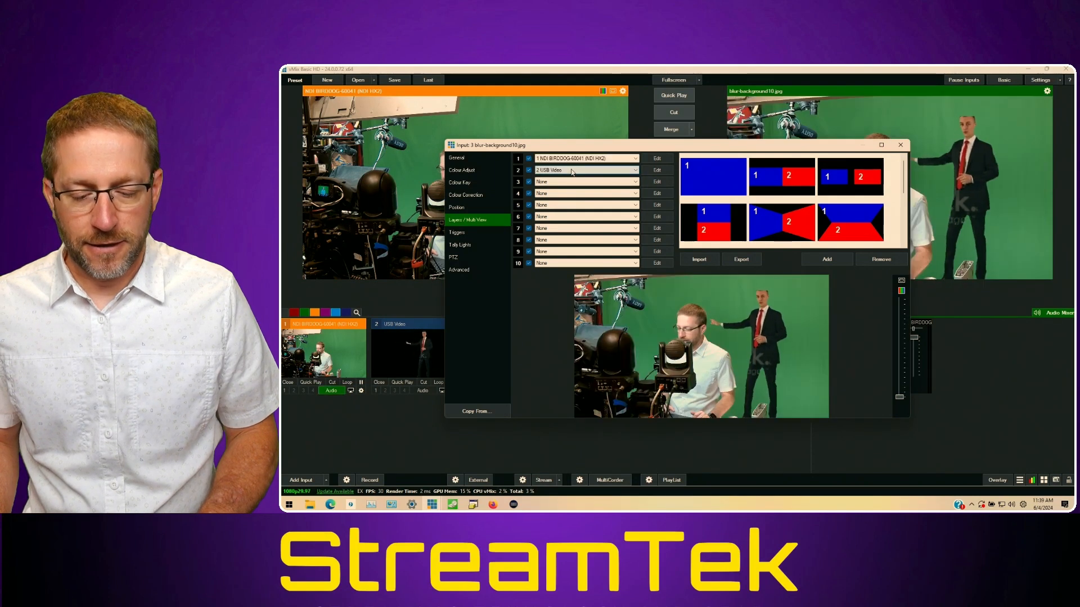
Scale layer 1 of the background composite to a zoom of 0.549 and shift its Pan X to -0.135.
left_click(655, 160)
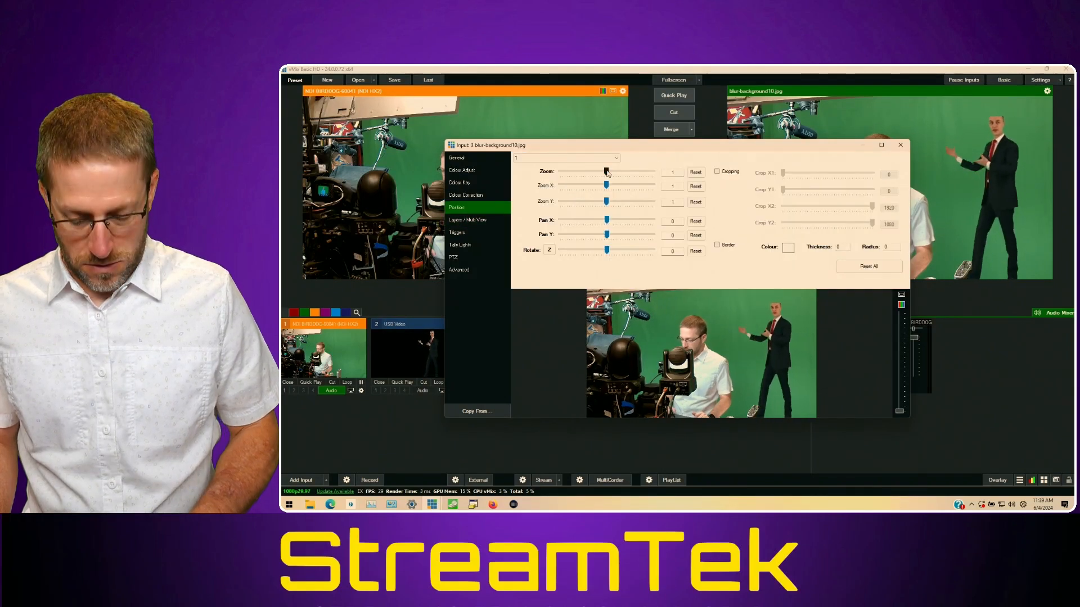
left_click_drag(607, 172, 586, 172)
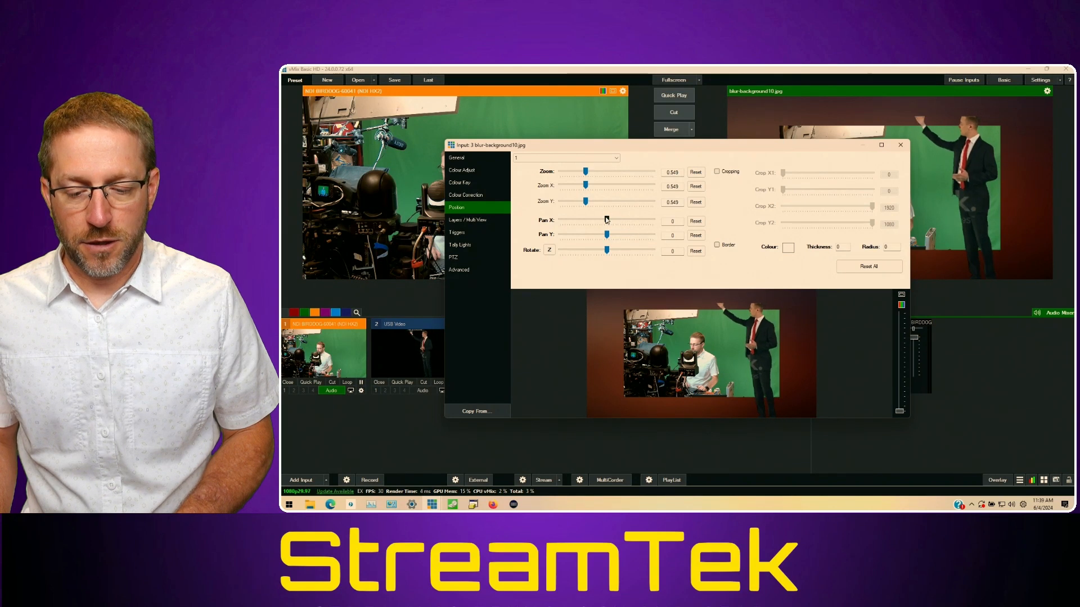
left_click_drag(612, 220, 603, 220)
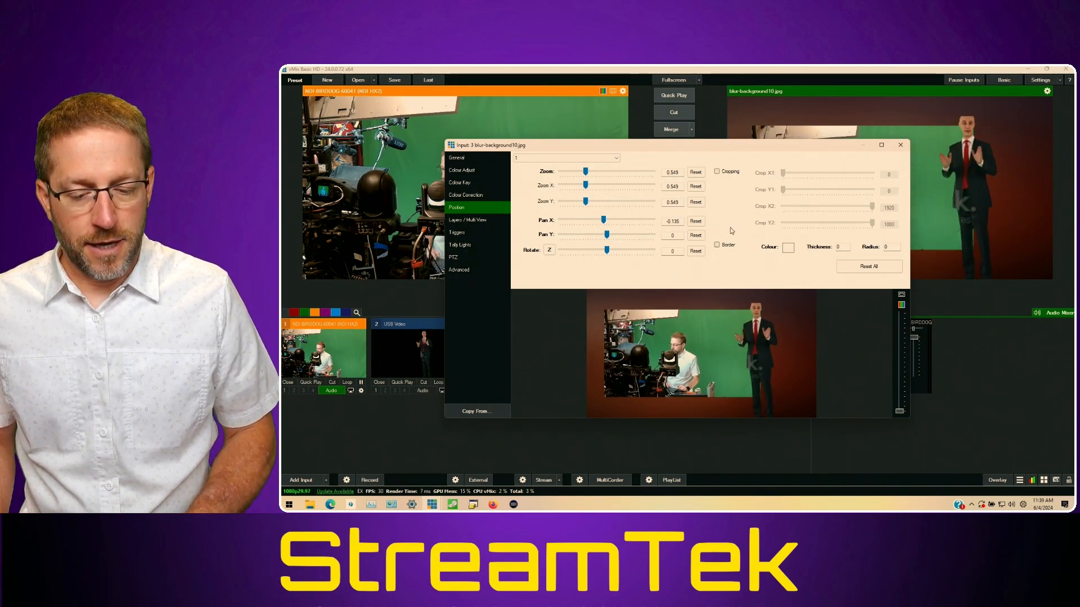
Enable a border with thickness 5 around layer 1 and close the input settings.
left_click(718, 245)
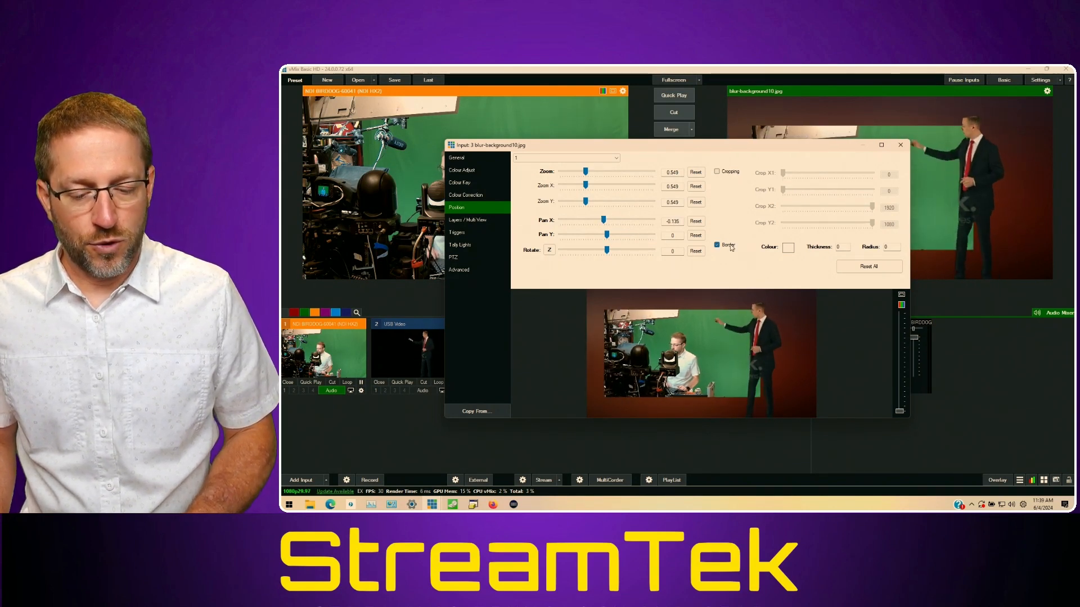
left_click(842, 246)
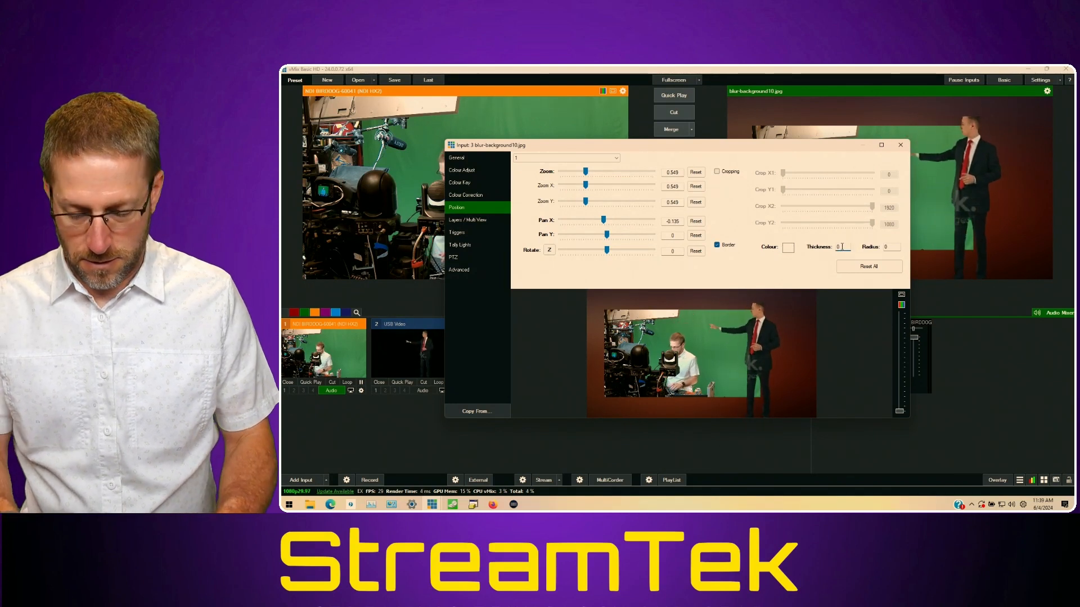
key("BackSpace")
type("5")
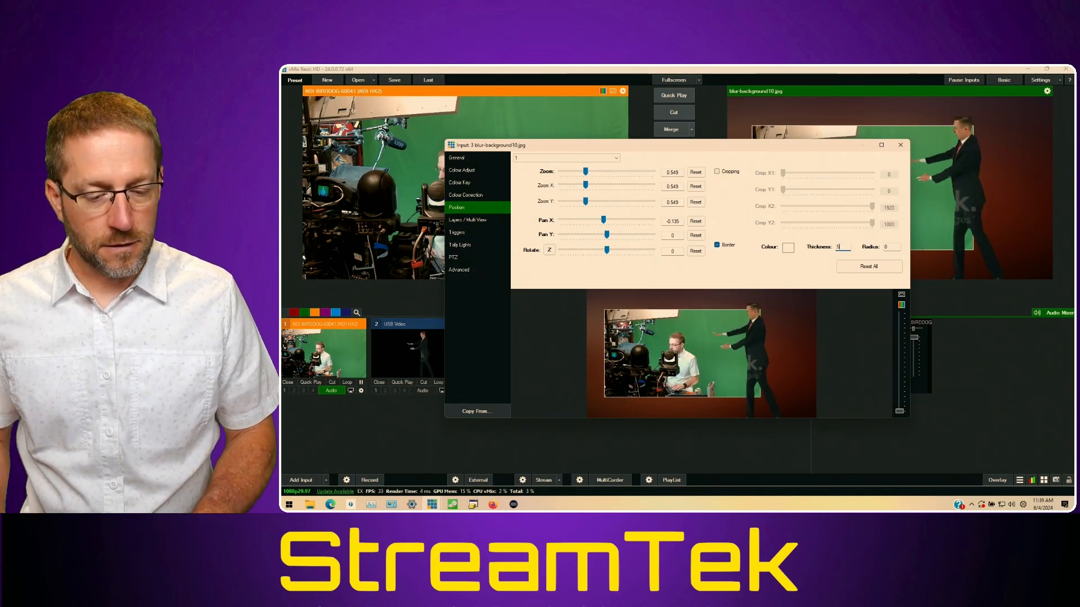
left_click(900, 144)
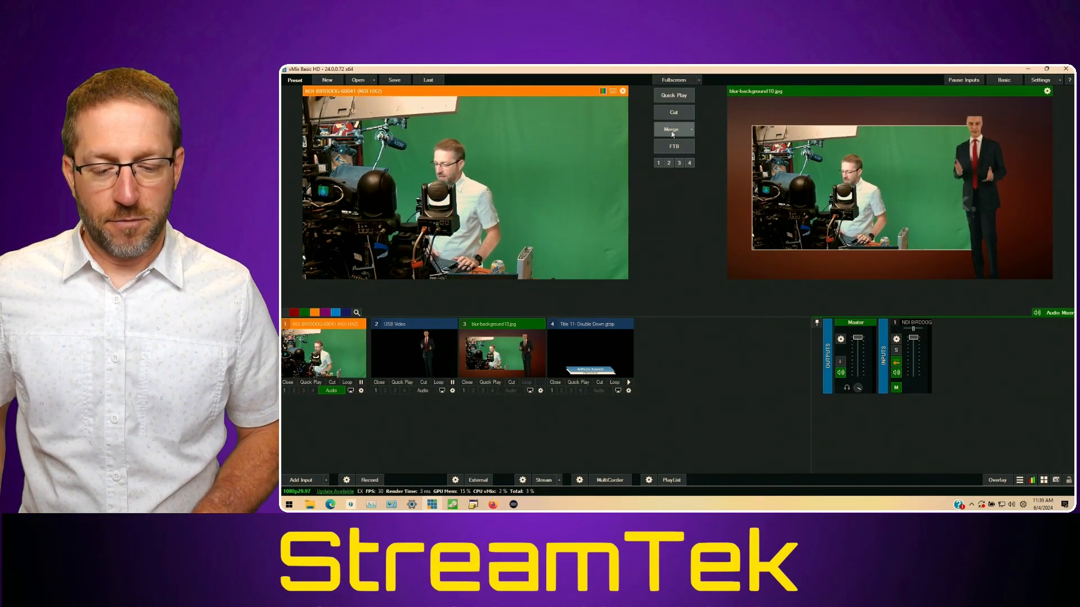
Run the Merge transition back and forth between the NDI camera and the background composite, ending with the composite on program.
left_click(672, 133)
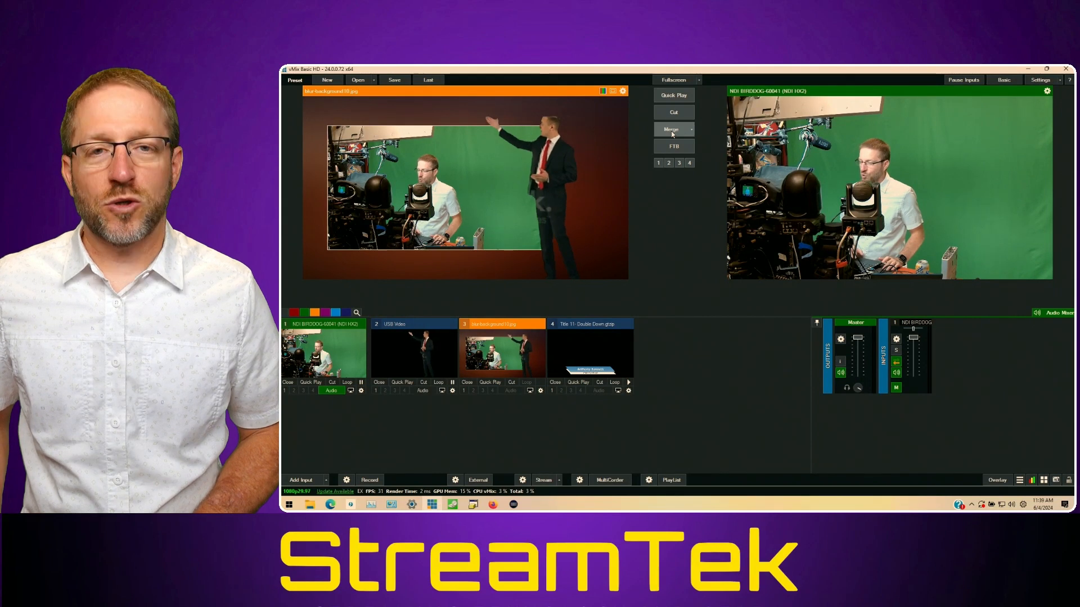
left_click(672, 133)
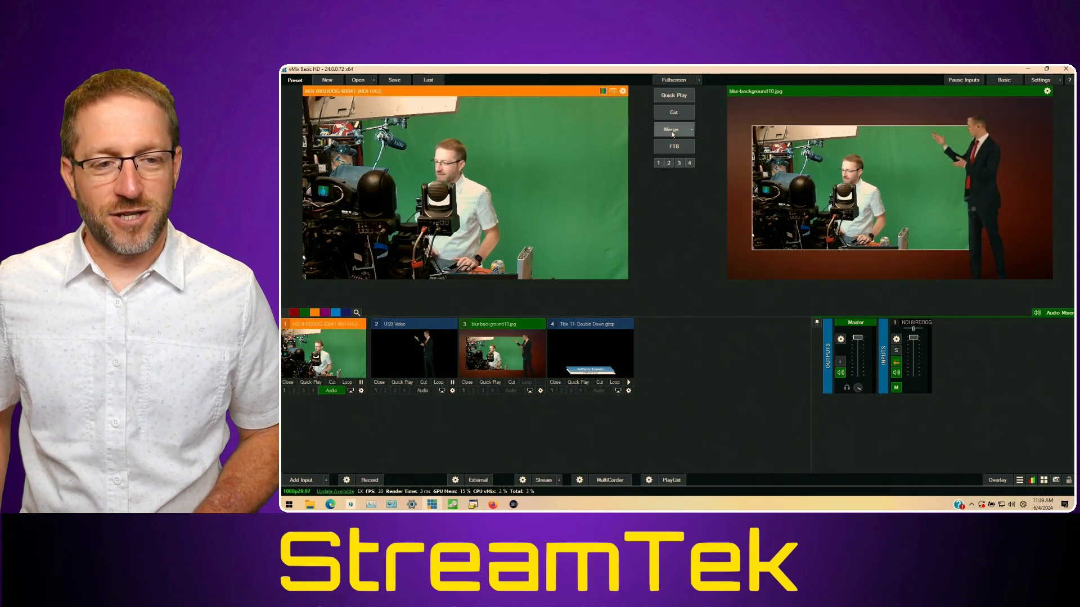
left_click(672, 132)
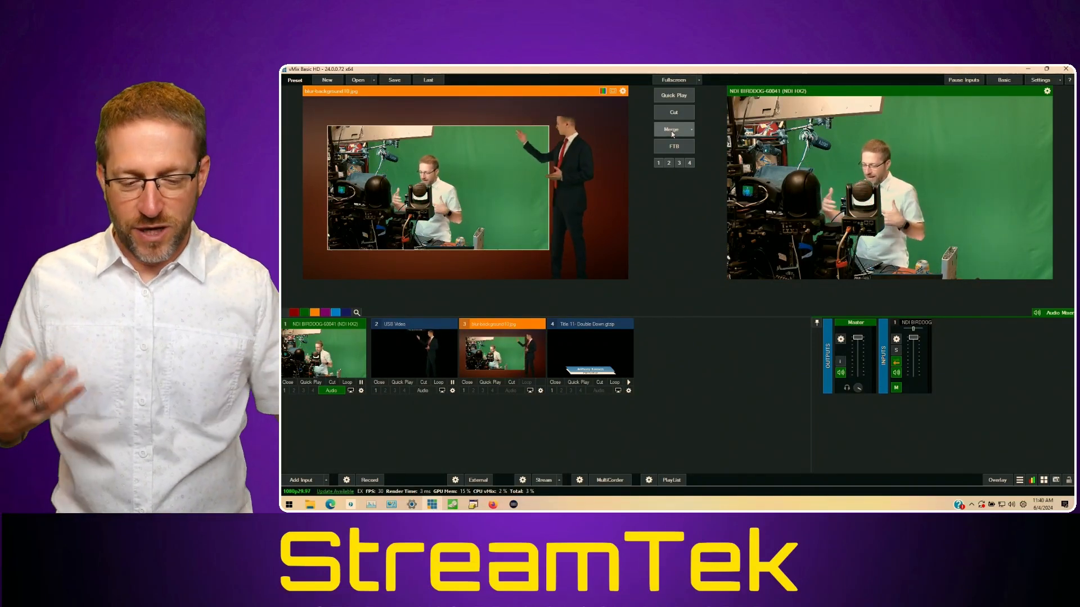
left_click(672, 134)
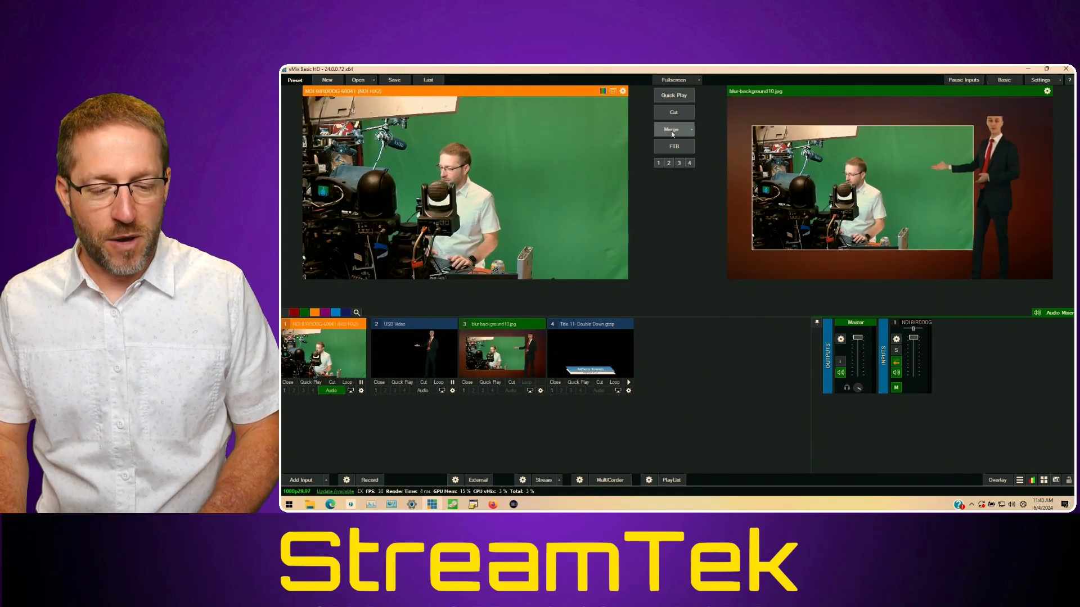
left_click(673, 134)
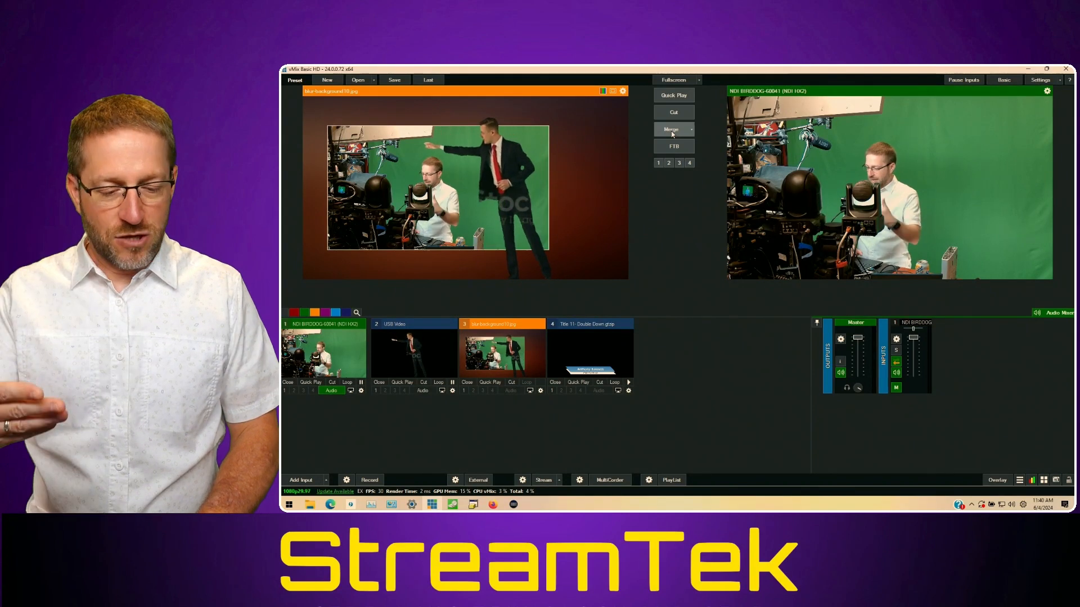
left_click(672, 134)
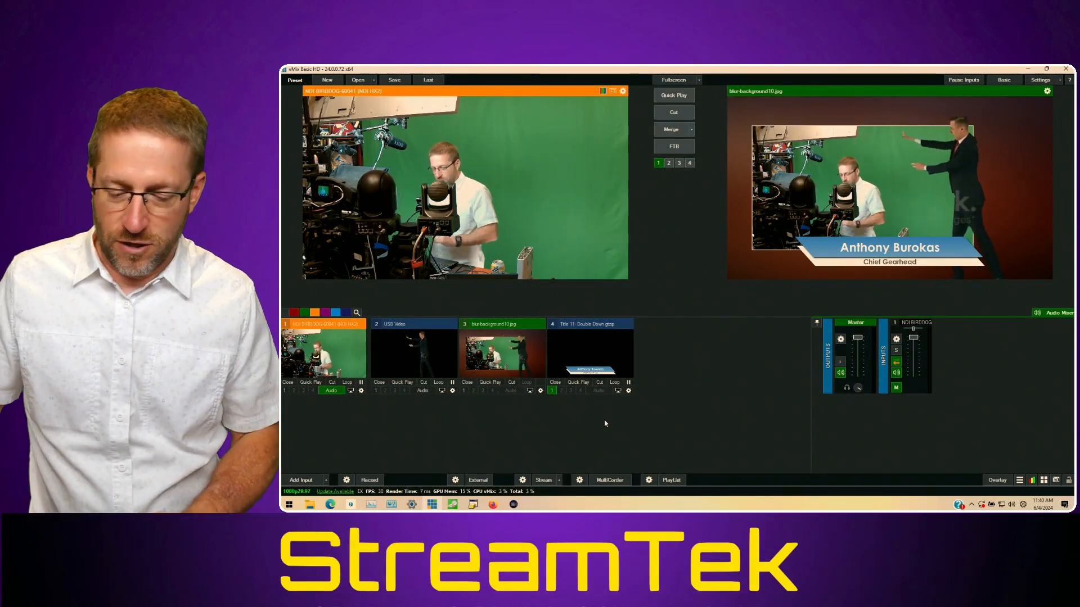
Try to add the Title 1- Element Blue title as input 5.
left_click(304, 480)
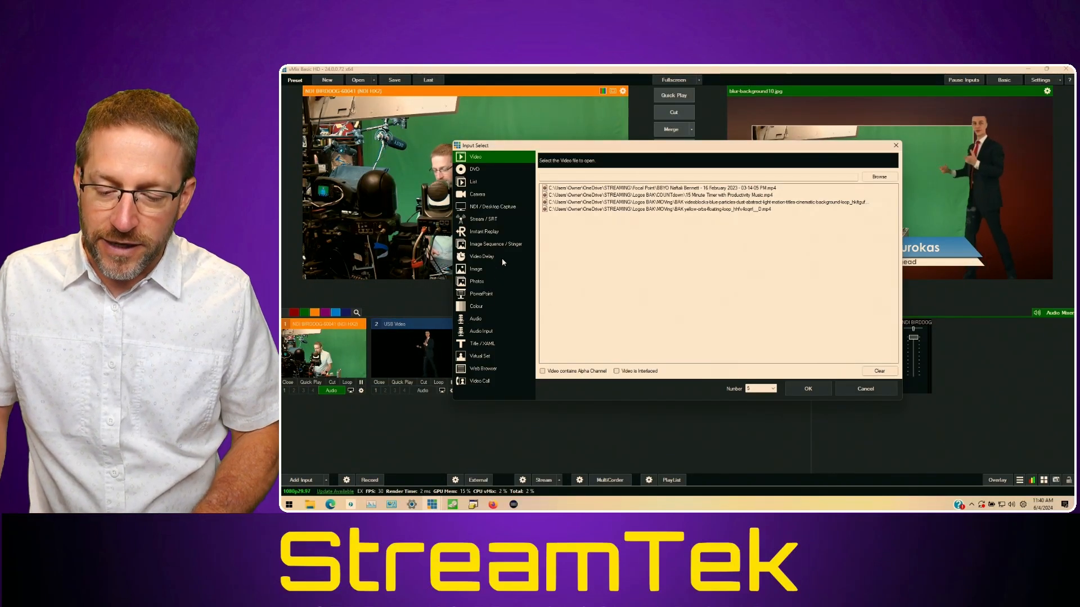
left_click(489, 344)
double_click(676, 278)
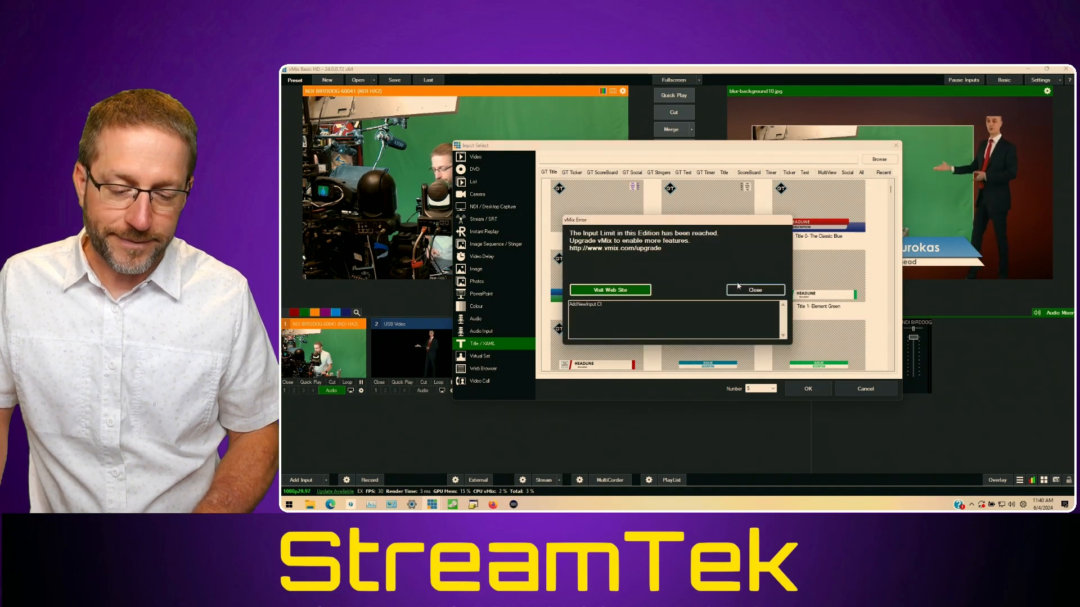
left_click(755, 290)
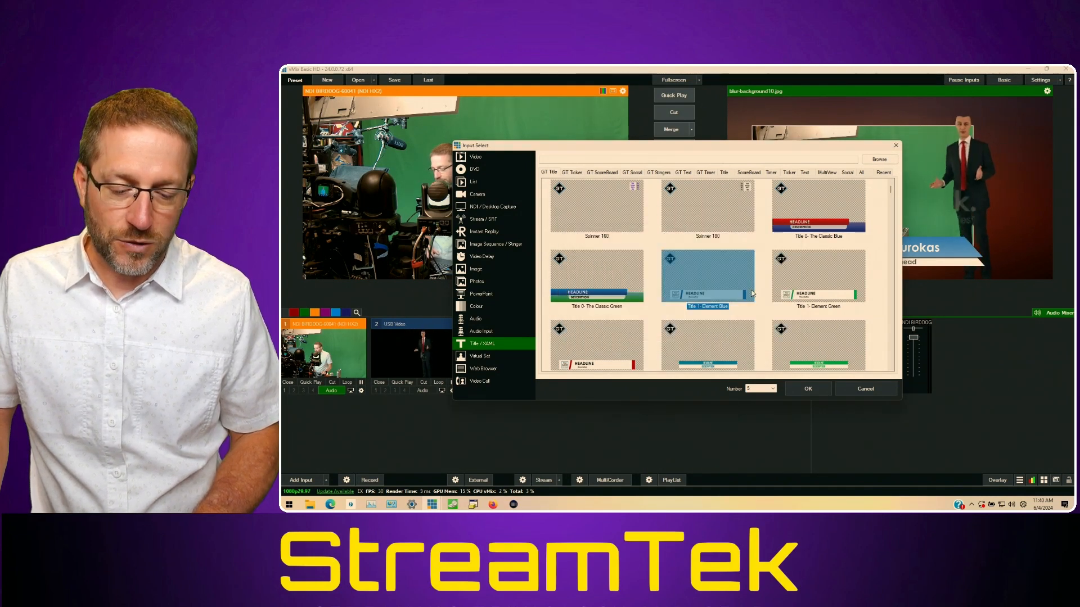
left_click(865, 389)
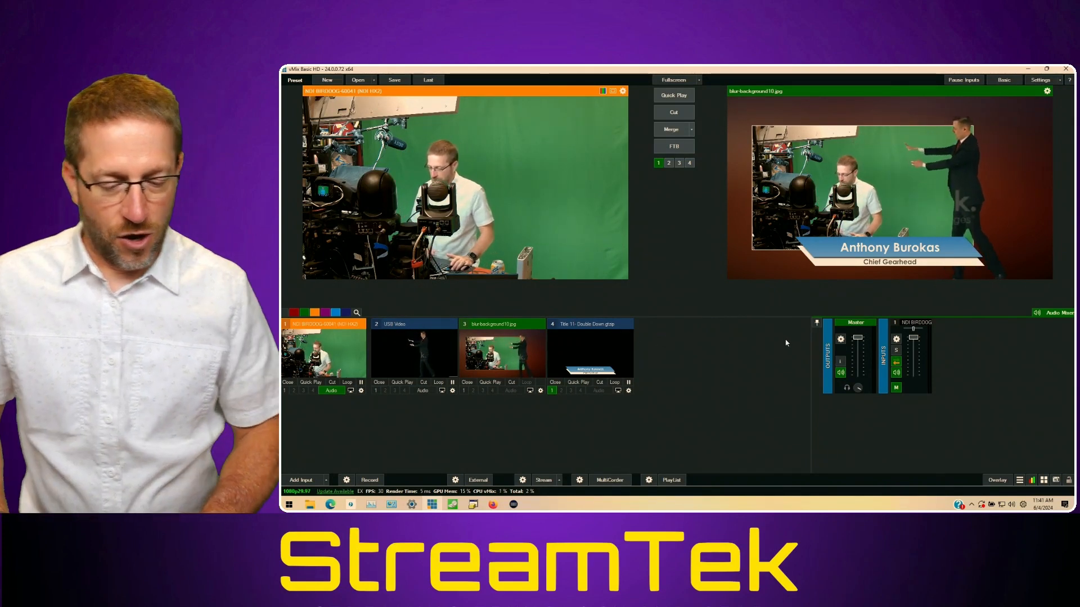
Examine the NDI camera's audio settings, including plugins, EQ, compressor, noise gate and channel mixer.
left_click(896, 339)
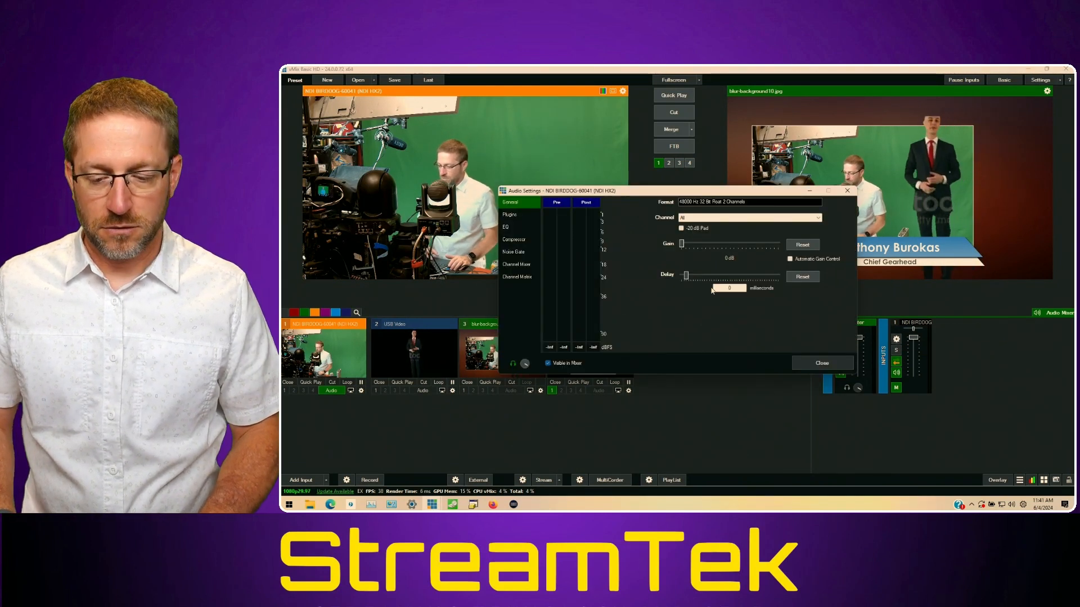
left_click(524, 218)
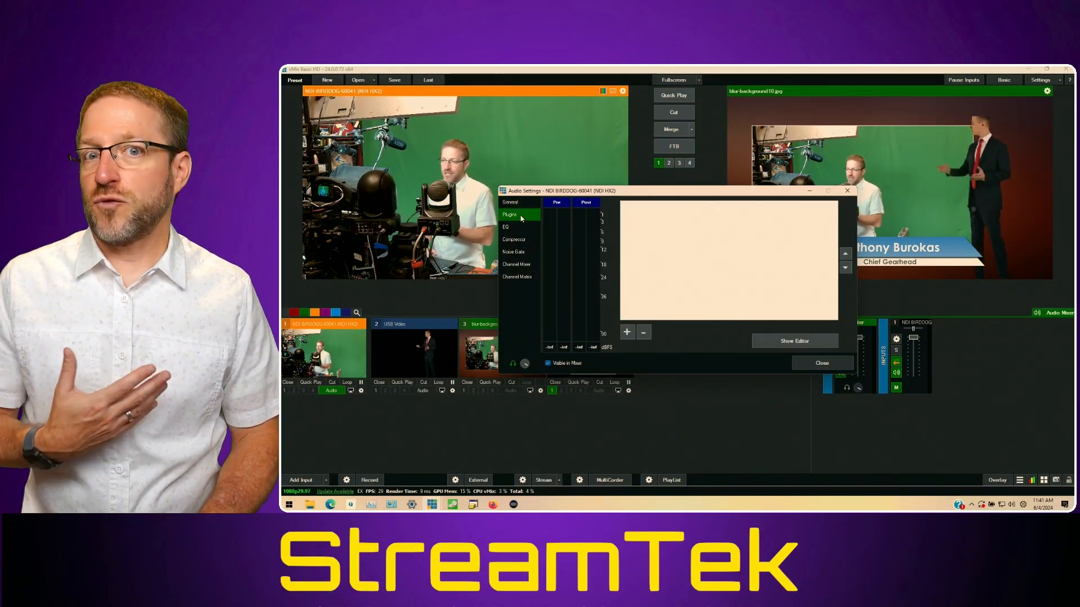
left_click(515, 227)
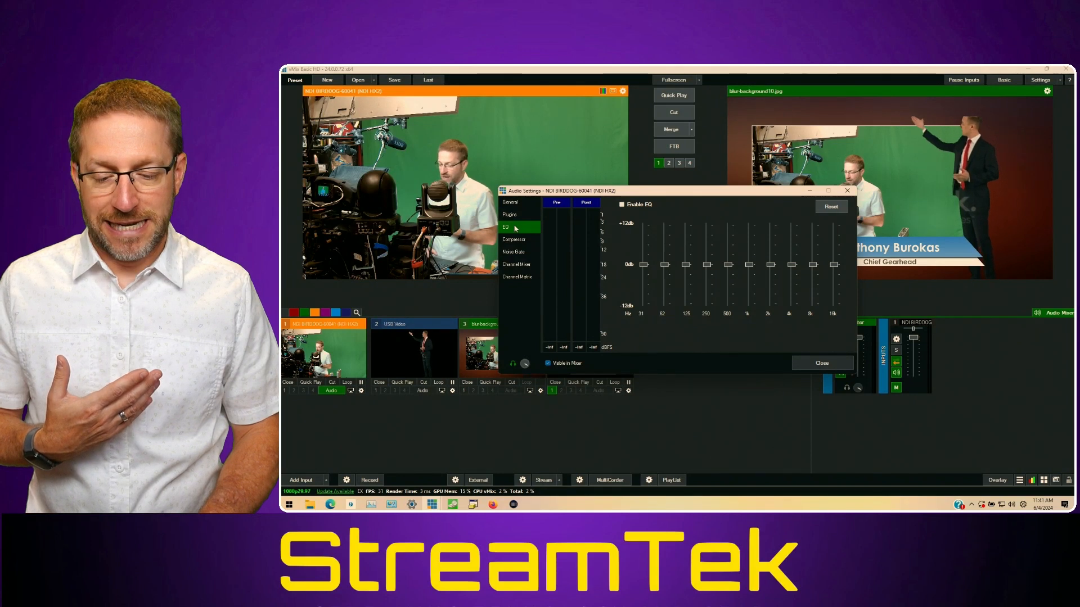
left_click(514, 240)
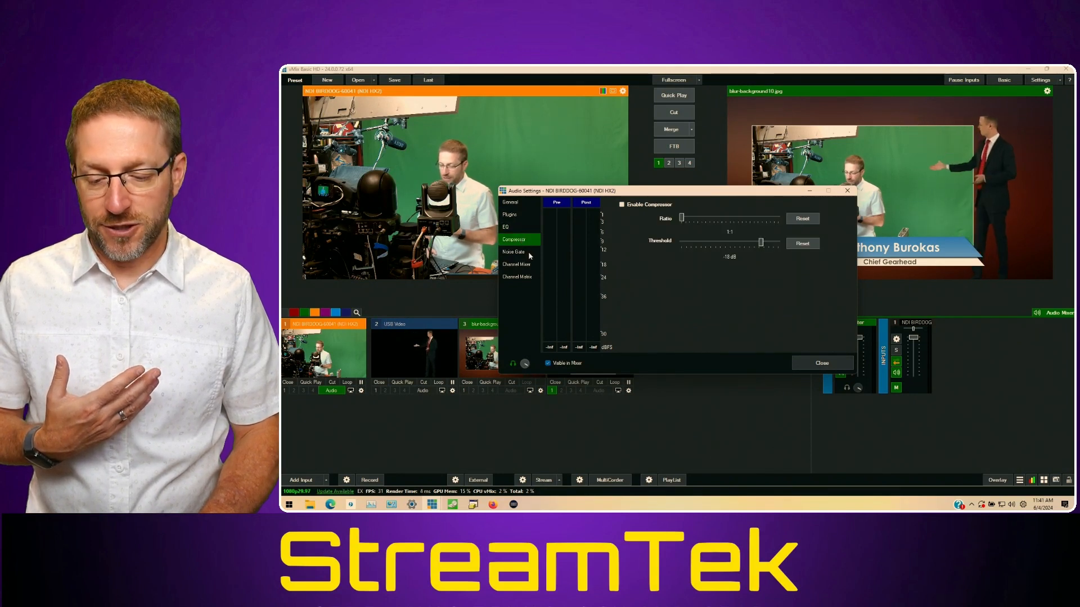
left_click(528, 252)
left_click(529, 266)
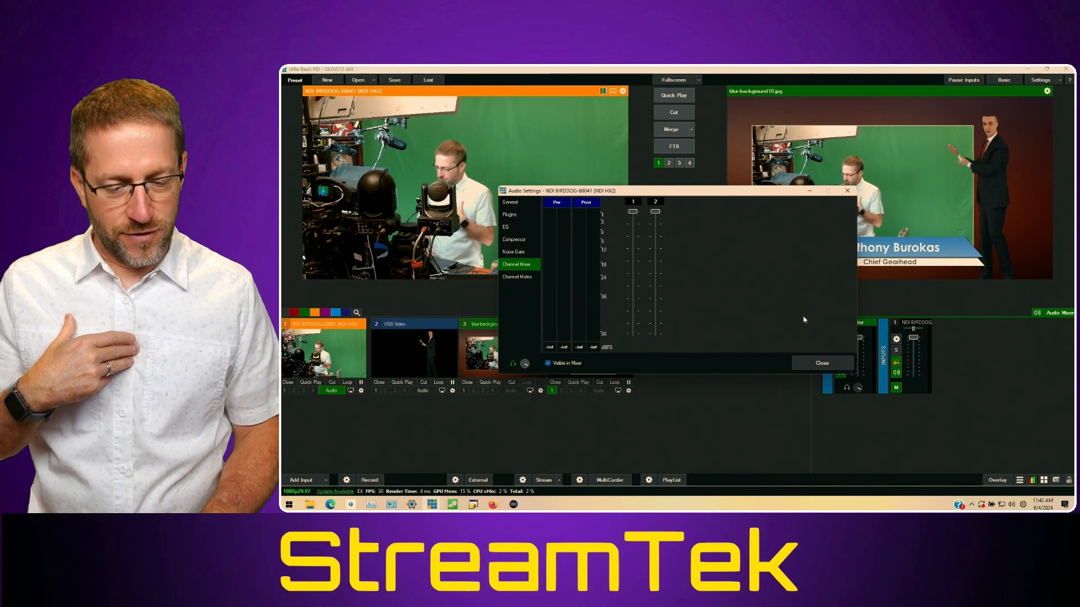
left_click(847, 191)
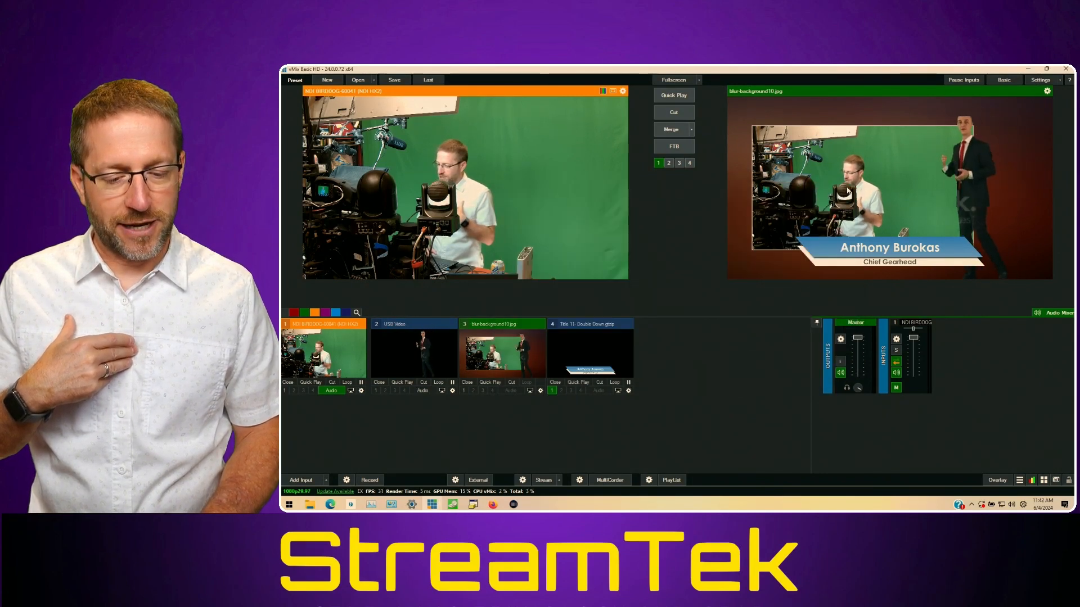
Set audio output buses A, B, C and D to Enabled in the audio output settings.
left_click(1059, 82)
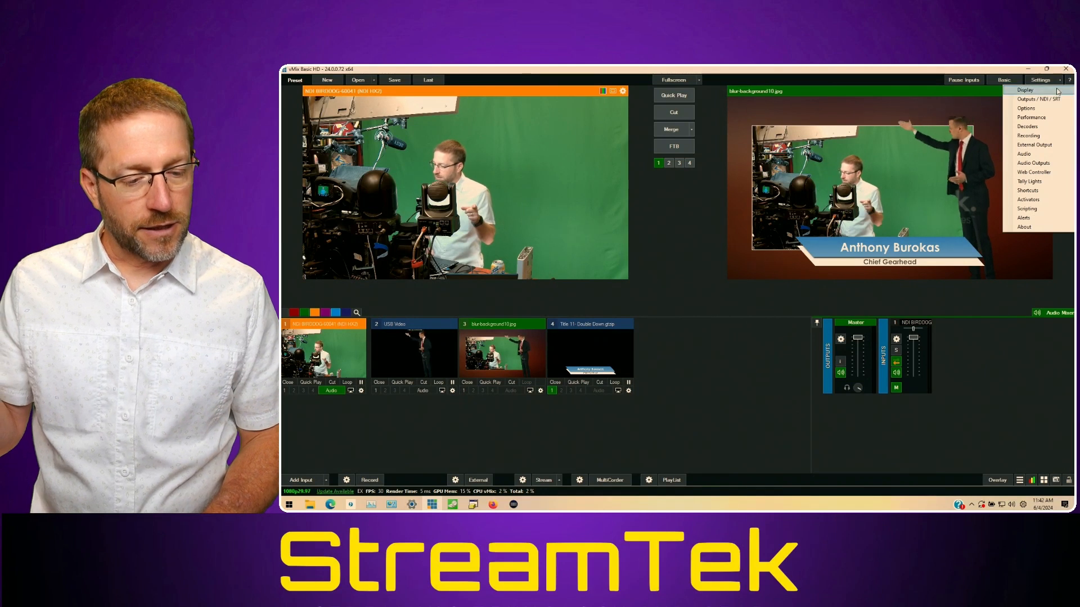
left_click(1032, 154)
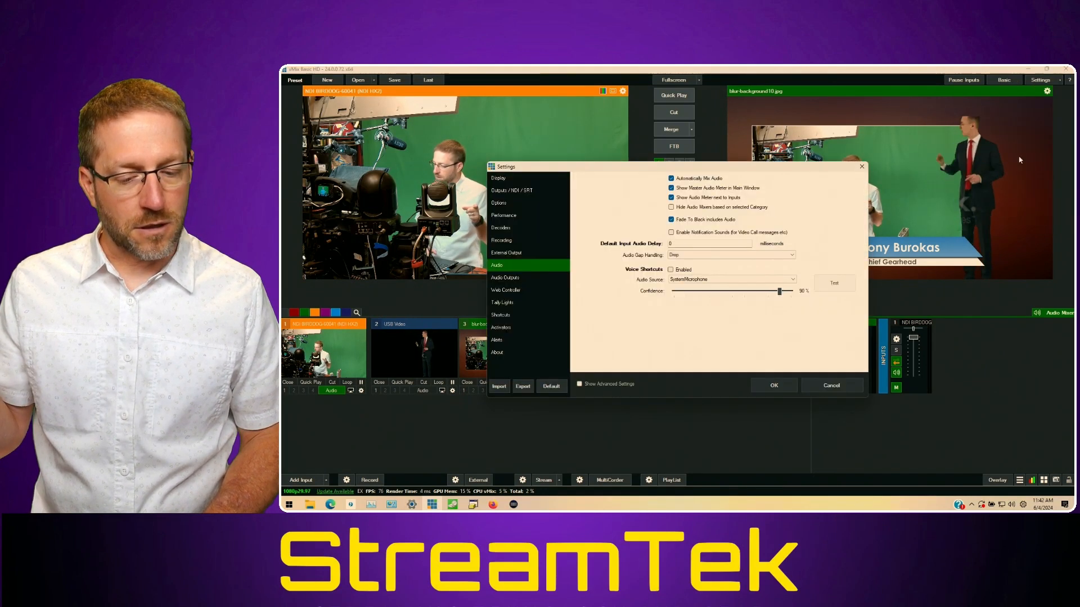
left_click(525, 277)
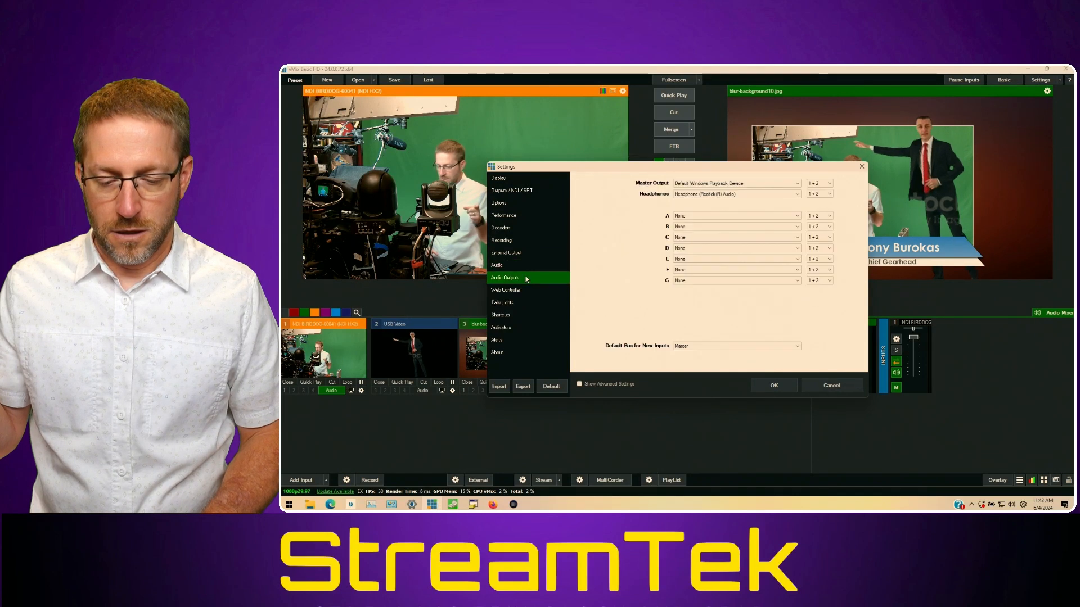
left_click(749, 216)
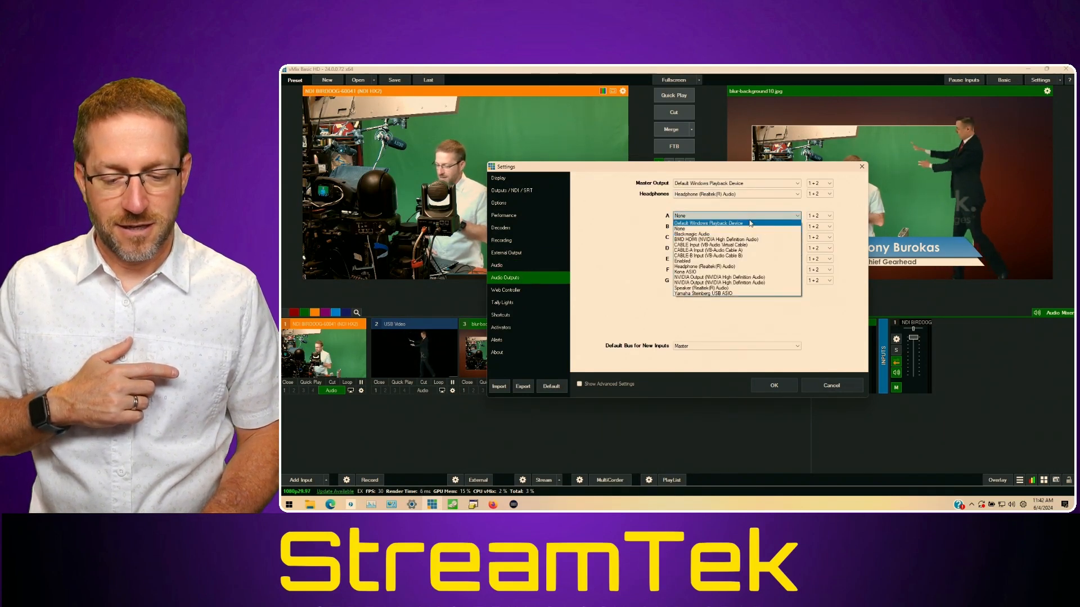
left_click(750, 261)
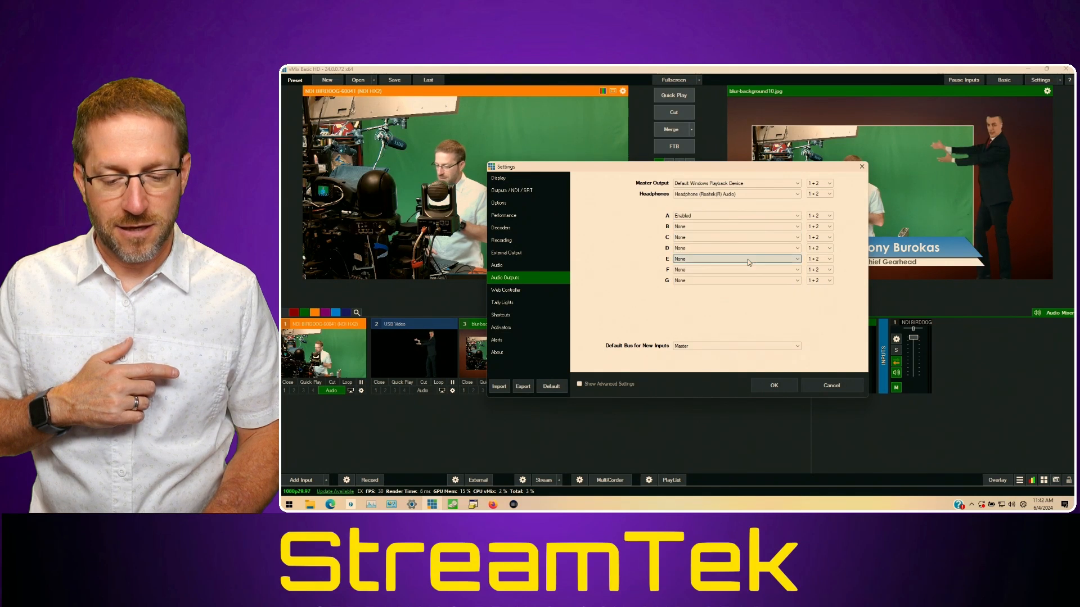
left_click(750, 228)
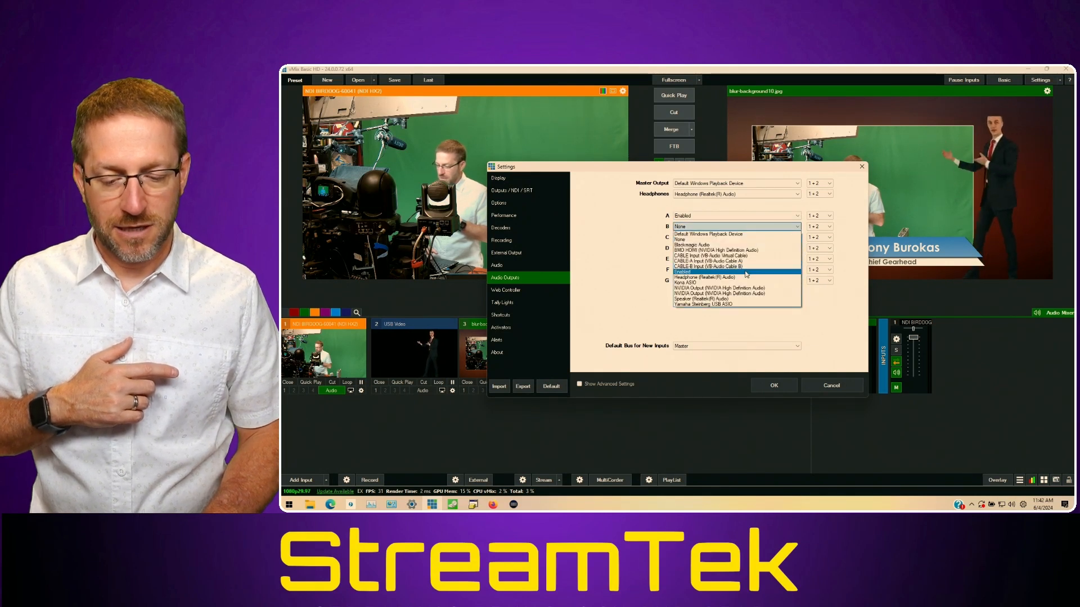
left_click(745, 272)
left_click(743, 239)
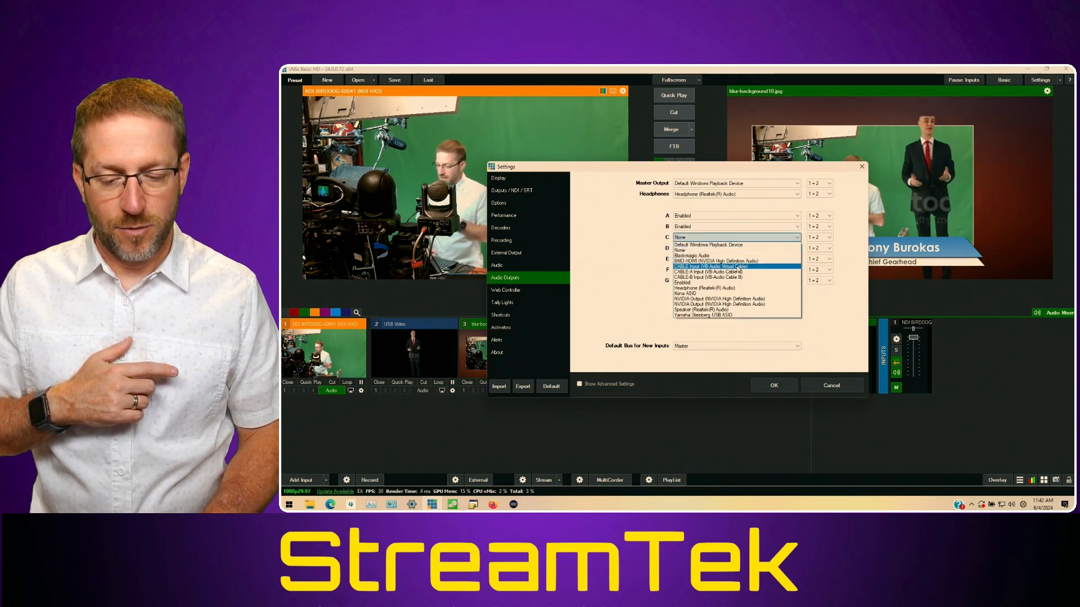
left_click(737, 282)
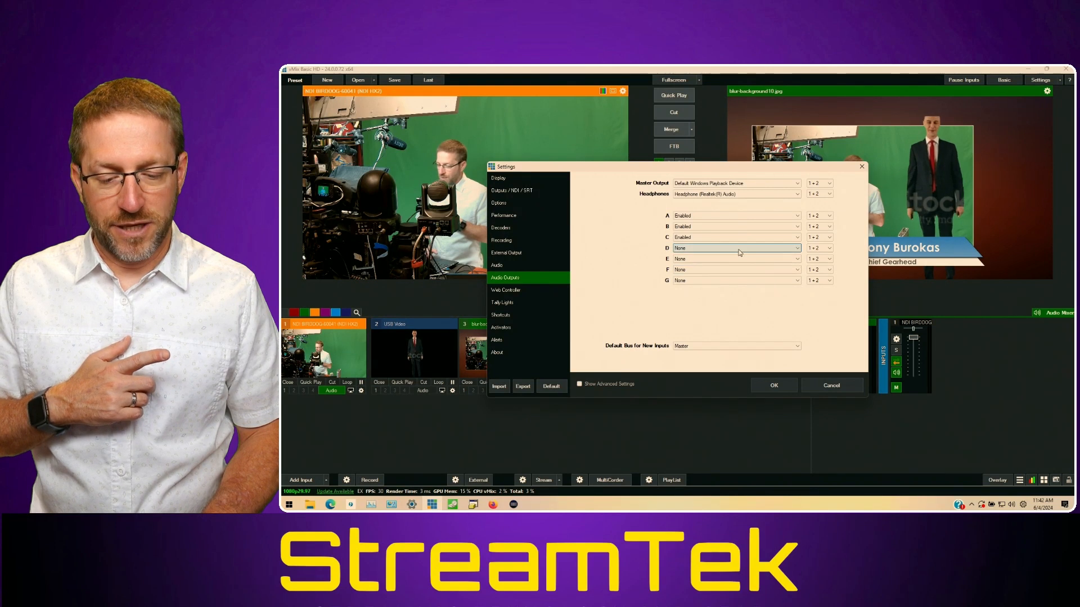
left_click(735, 248)
left_click(736, 294)
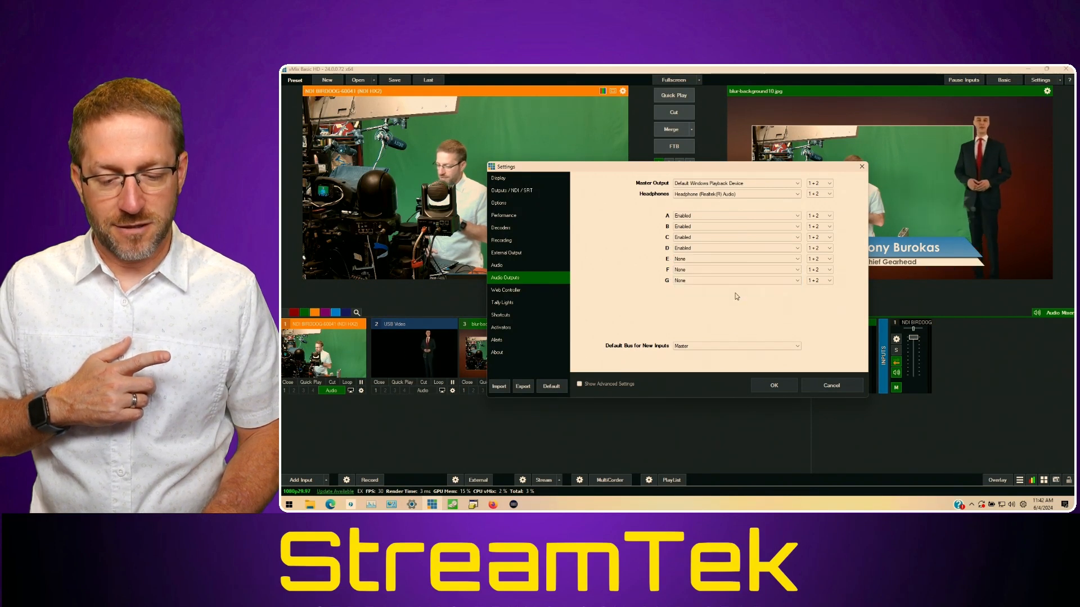
Apply the bus changes with a program restart, and widen the audio mixer area in the maximized window.
left_click(781, 387)
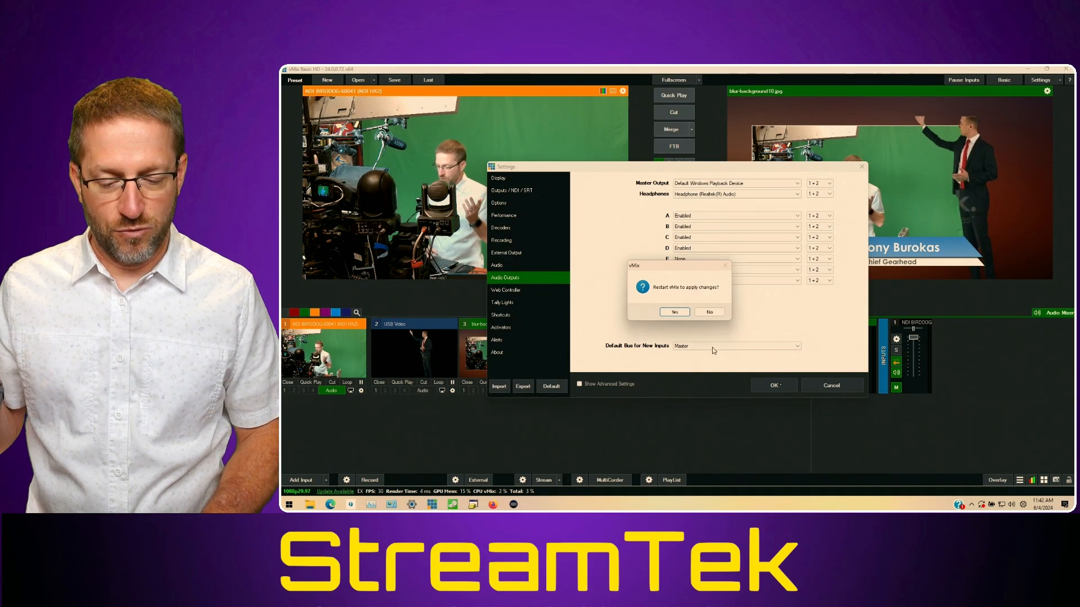
left_click(679, 316)
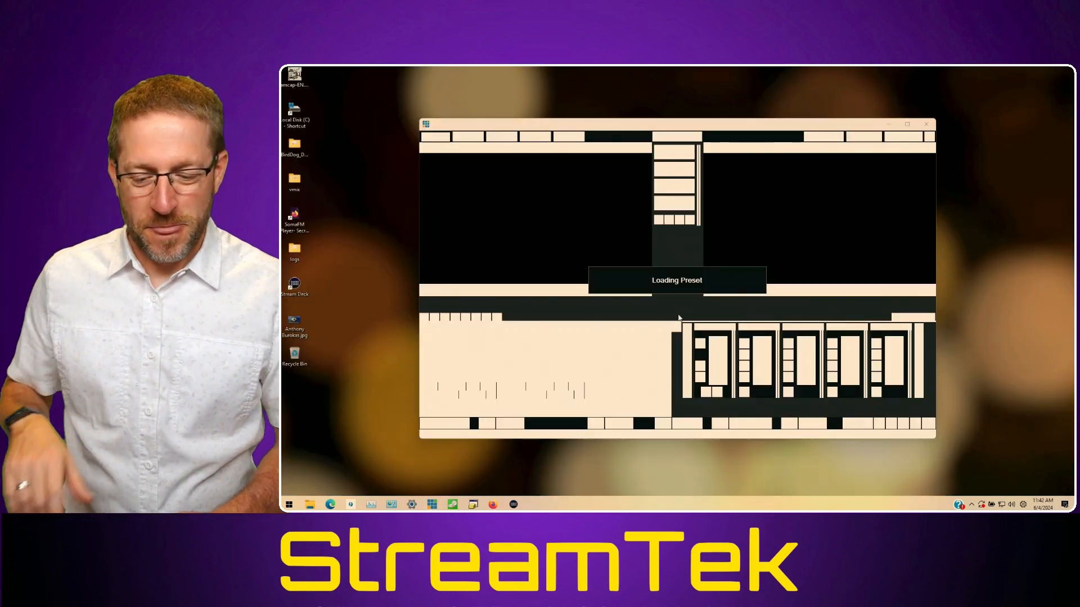
left_click(908, 124)
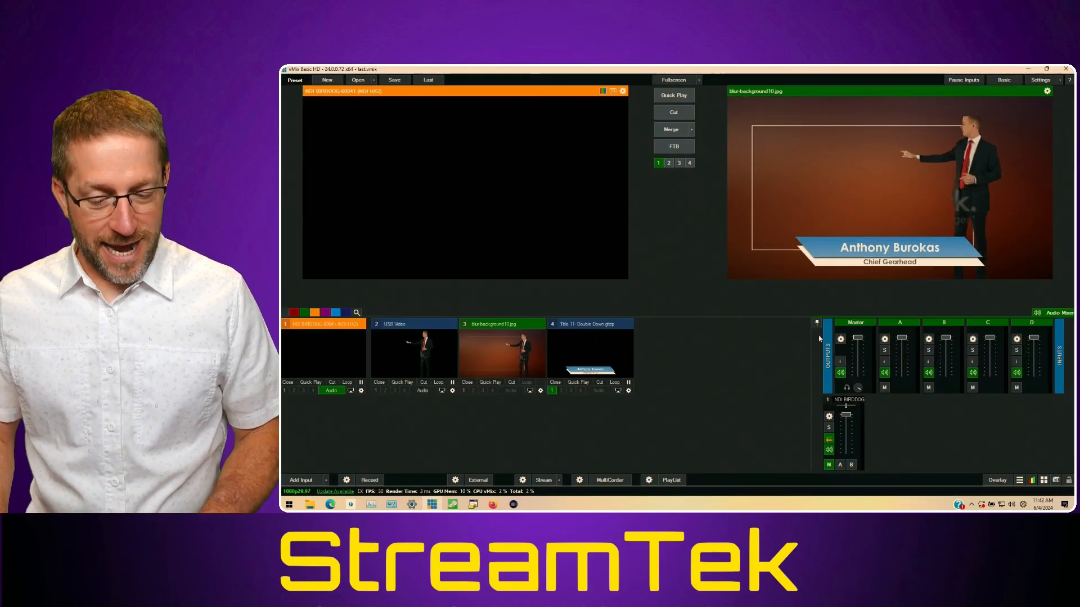
left_click_drag(811, 346, 726, 350)
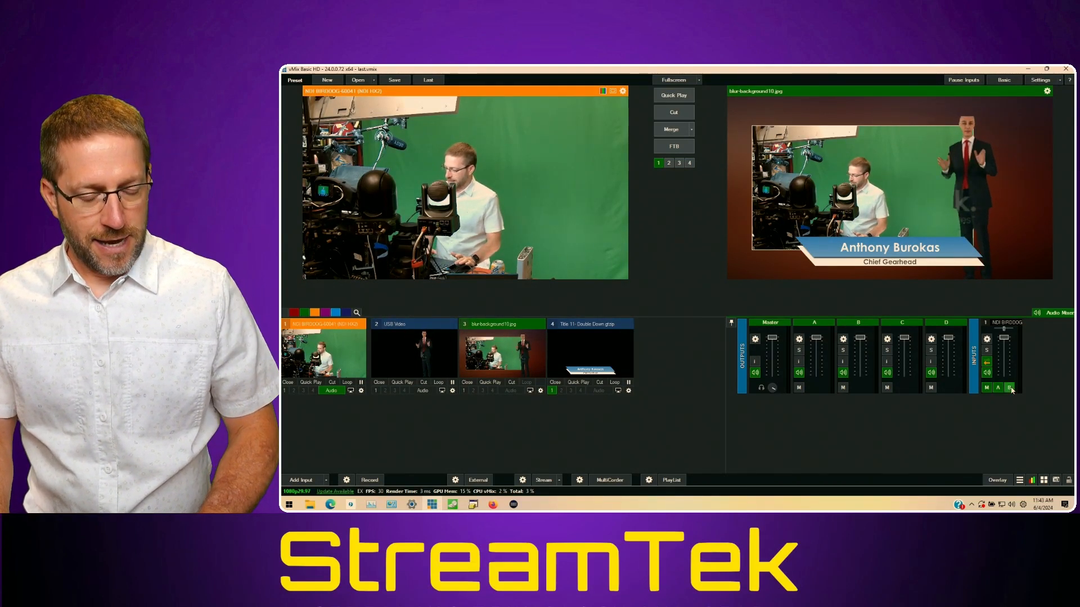
Try out the solo and mute controls on the NDI camera's audio channel, ending with solo off.
mouse_move(1011, 389)
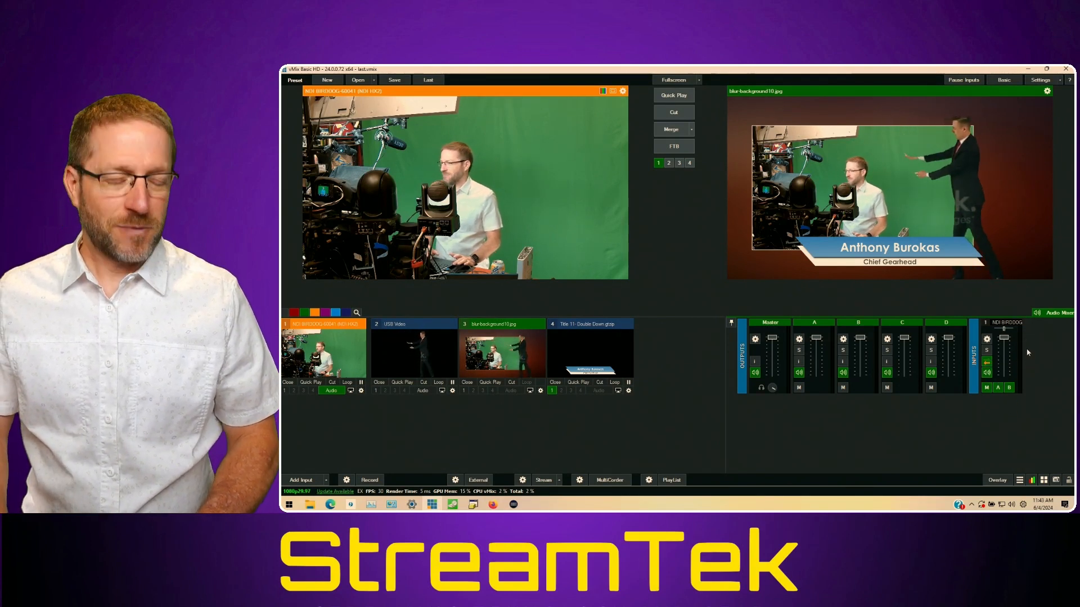
left_click(988, 351)
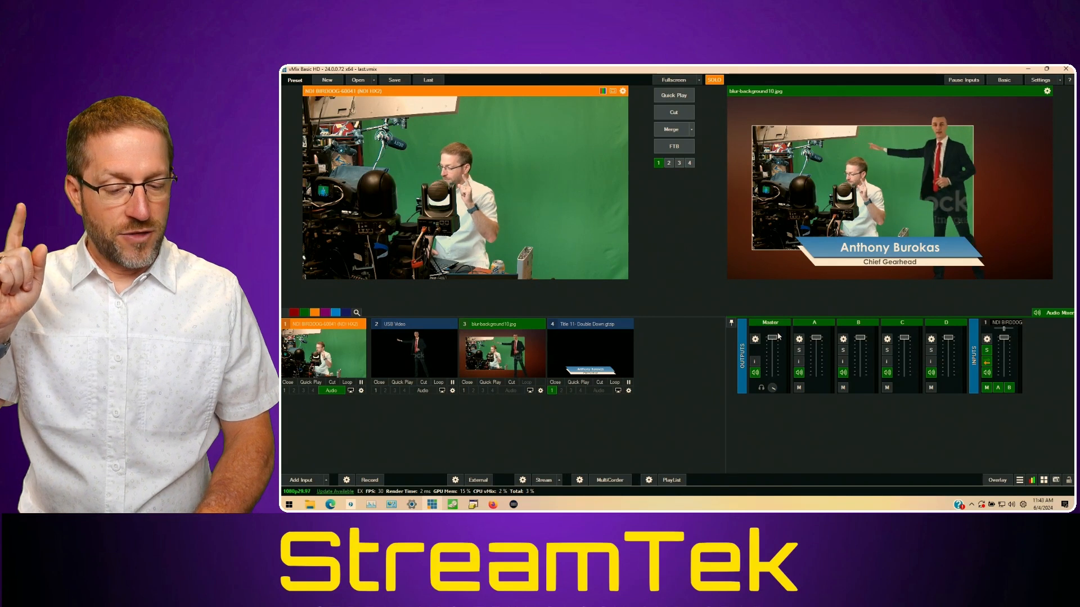
left_click(987, 350)
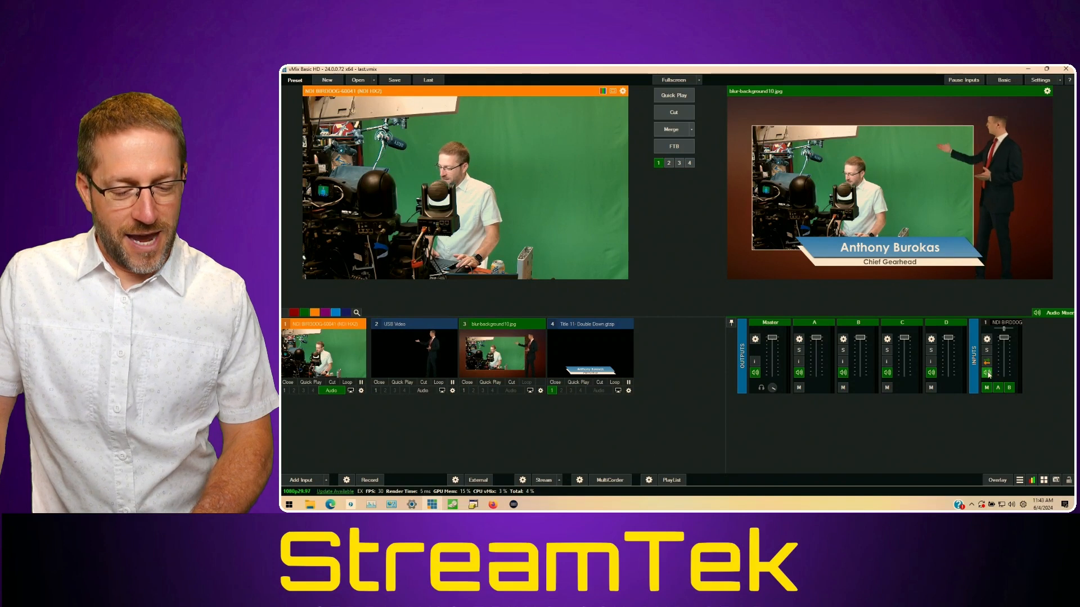
left_click(987, 374)
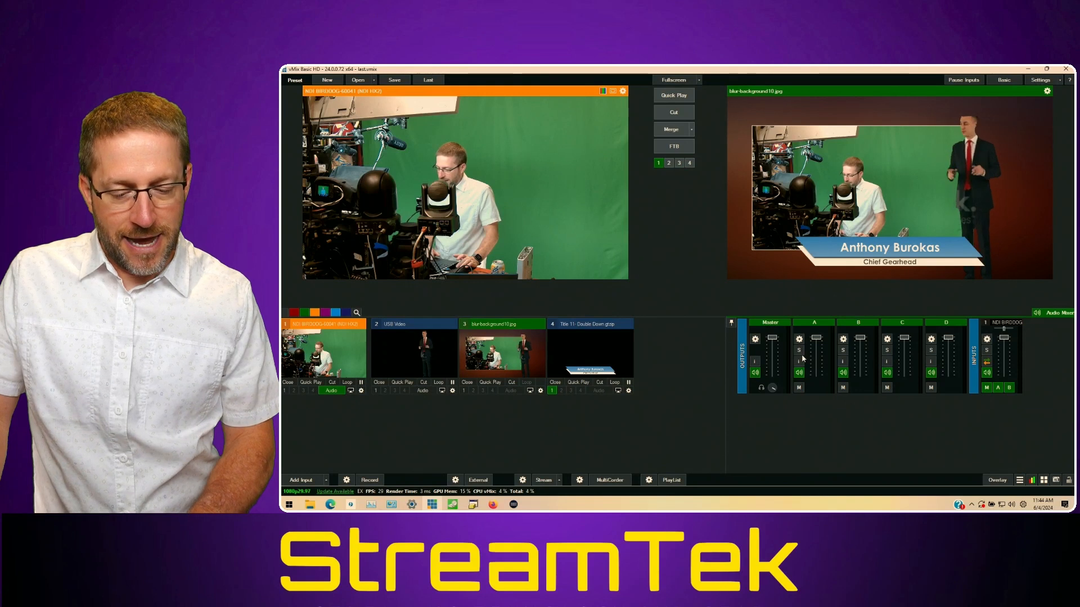
Try sending output bus A to the Master output and turn that routing off again.
left_click(799, 388)
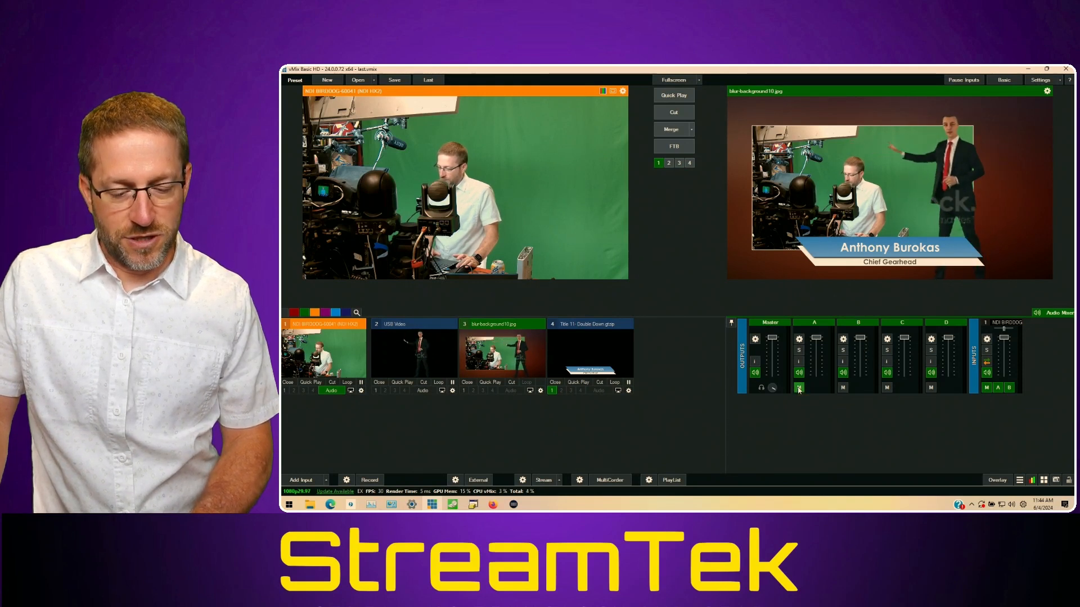
left_click(843, 388)
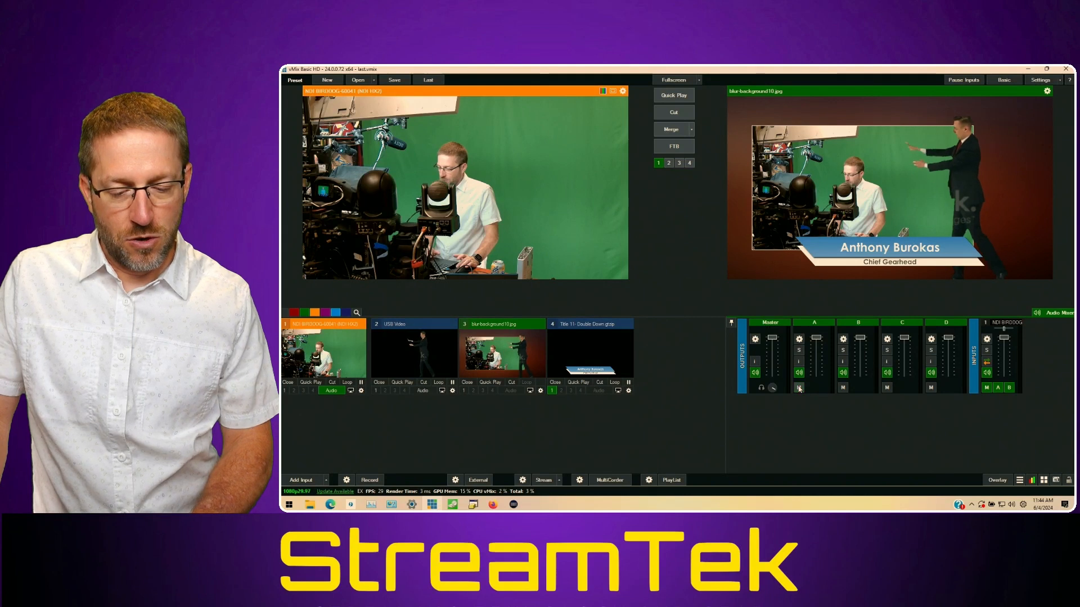
left_click(800, 388)
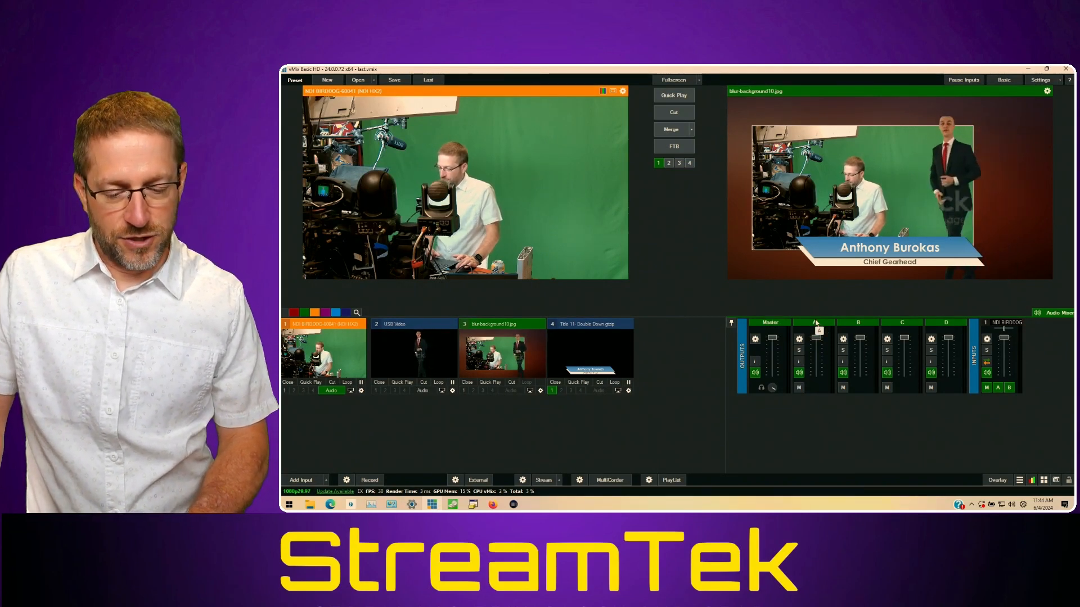
Name output bus A "For SHow" in its audio settings and close them.
left_click(799, 339)
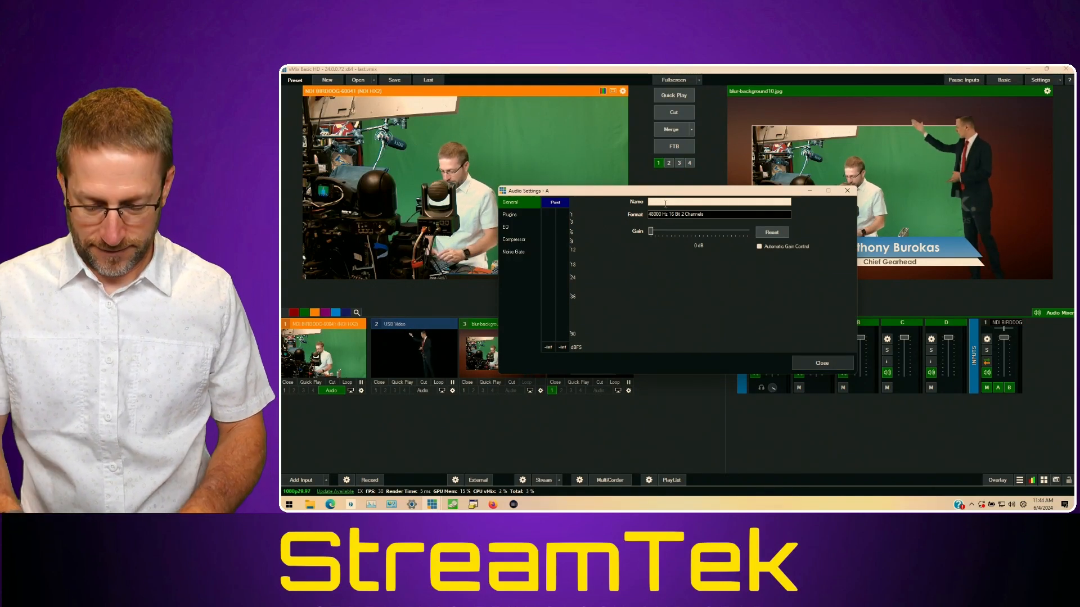
type("G")
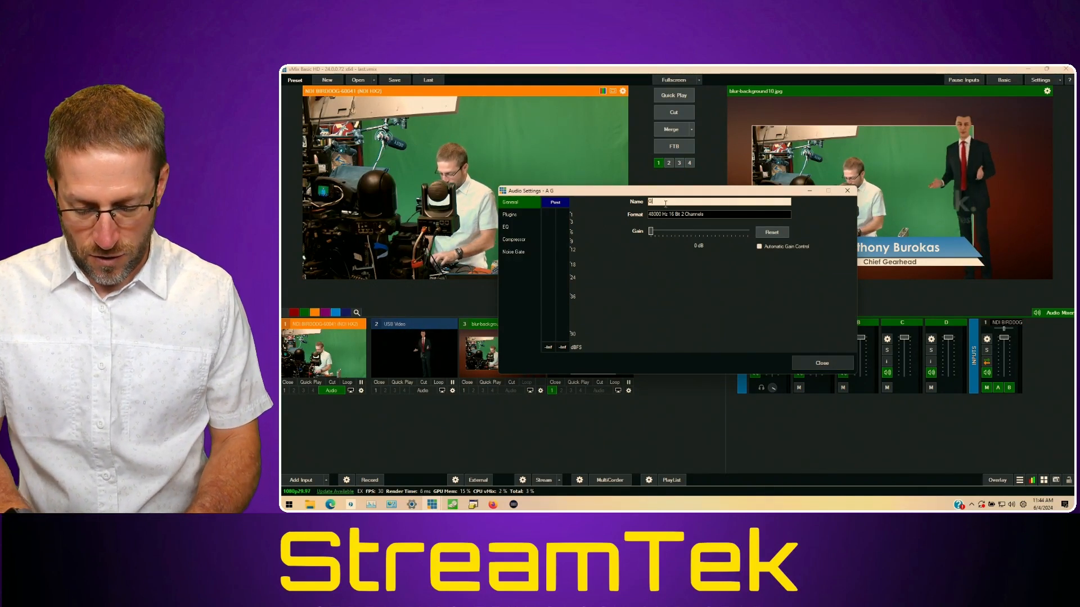
type("For SHow")
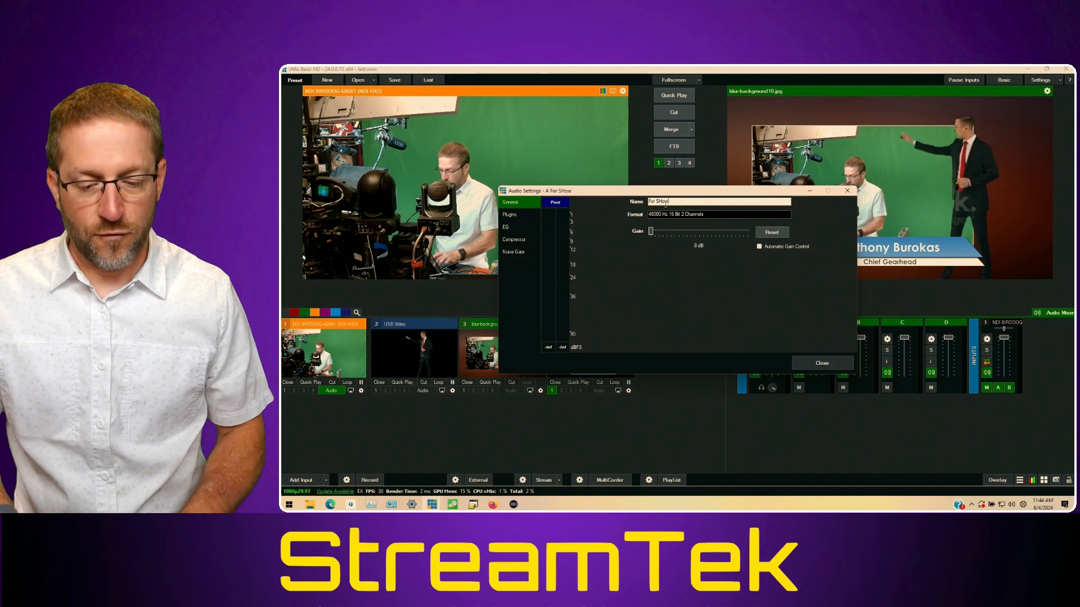
left_click(821, 363)
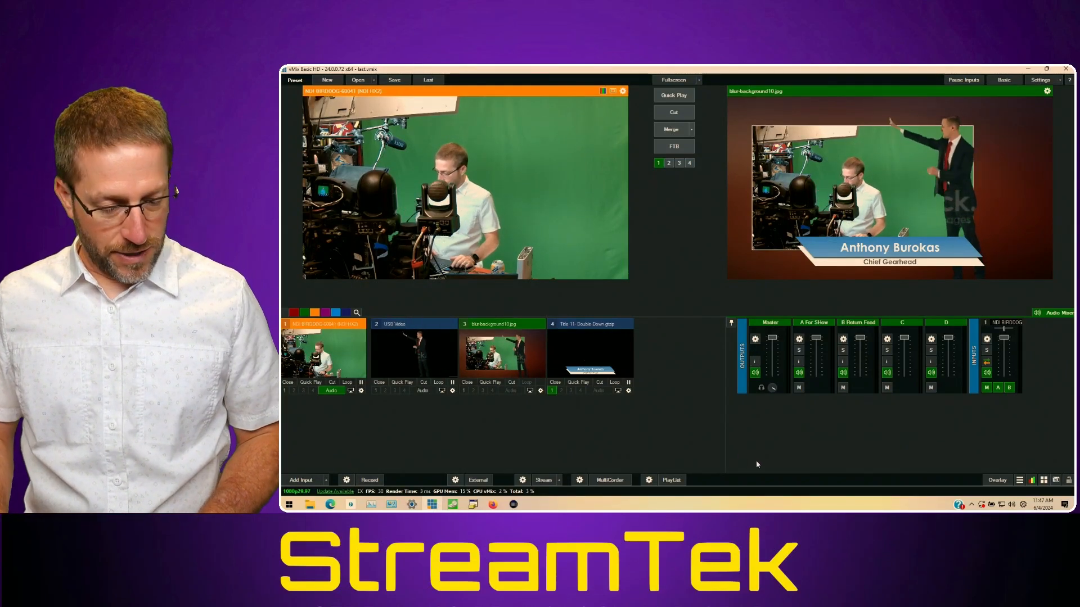
Look over the list of additional tools and check the plugin settings of output bus D.
left_click(1019, 481)
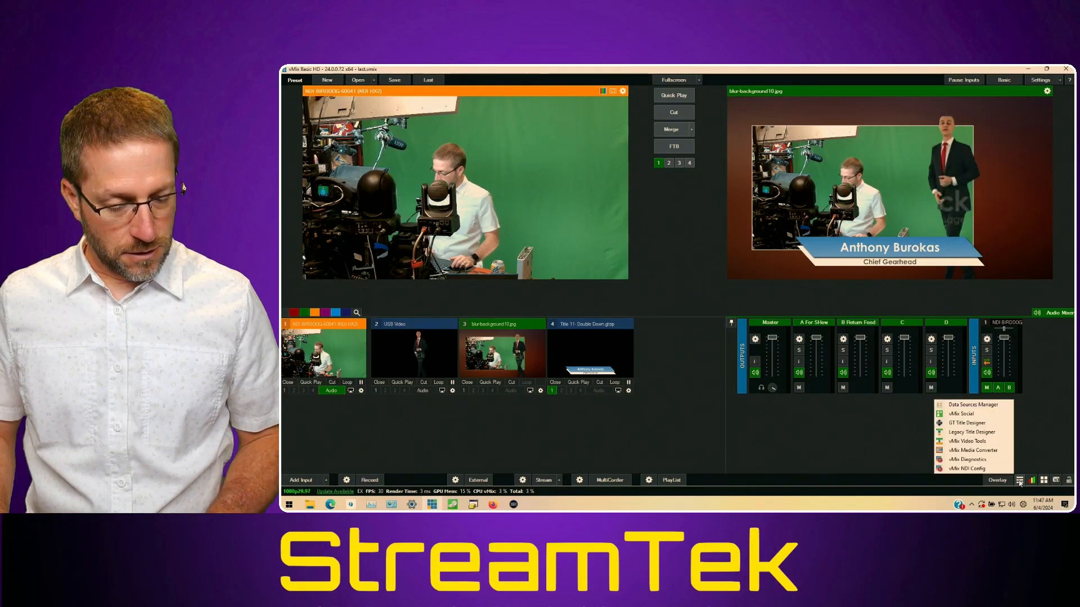
left_click(988, 411)
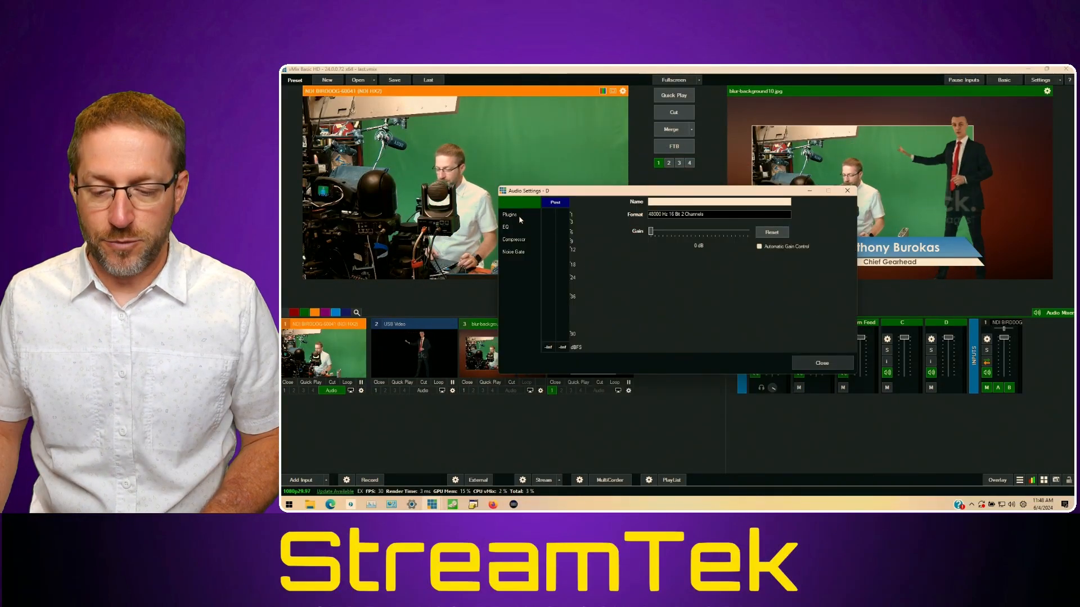
left_click(519, 214)
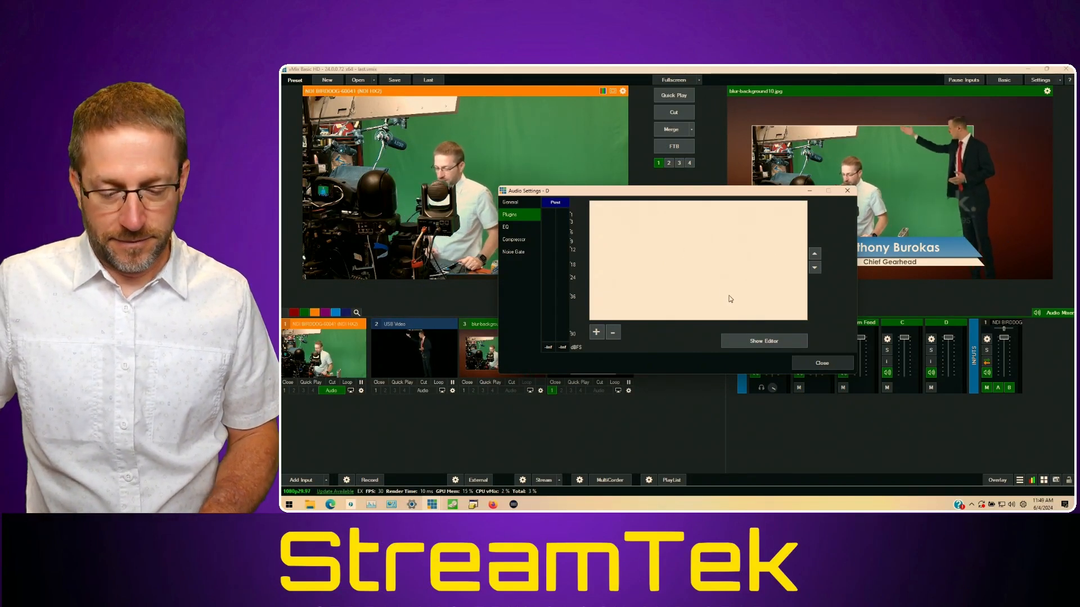
left_click(816, 363)
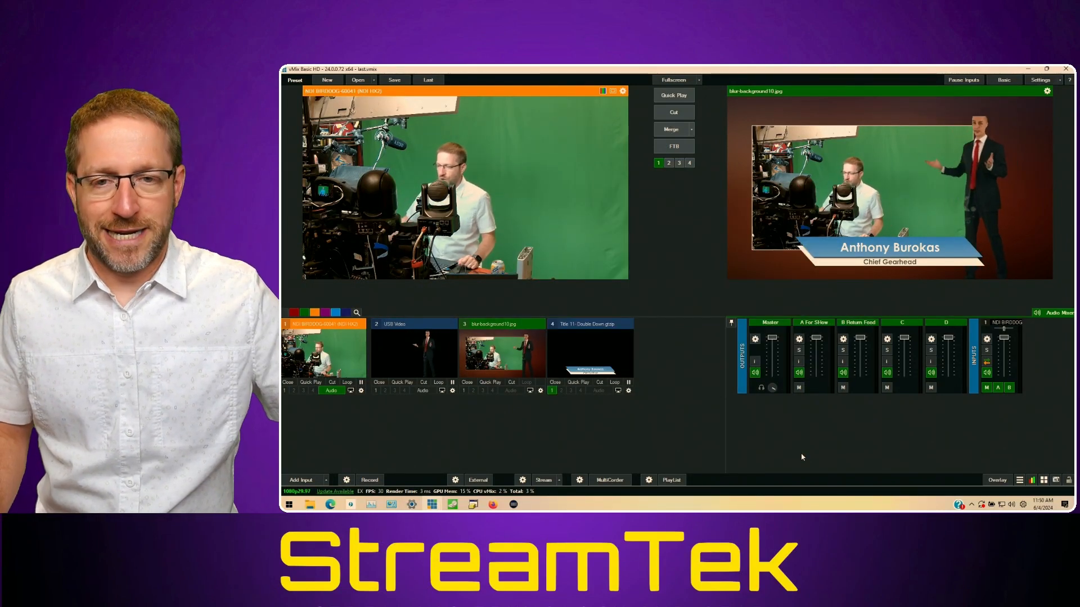
Review the NDI camera's audio plugins, EQ, compressor and noise gate settings, and close them.
left_click(986, 339)
left_click(521, 214)
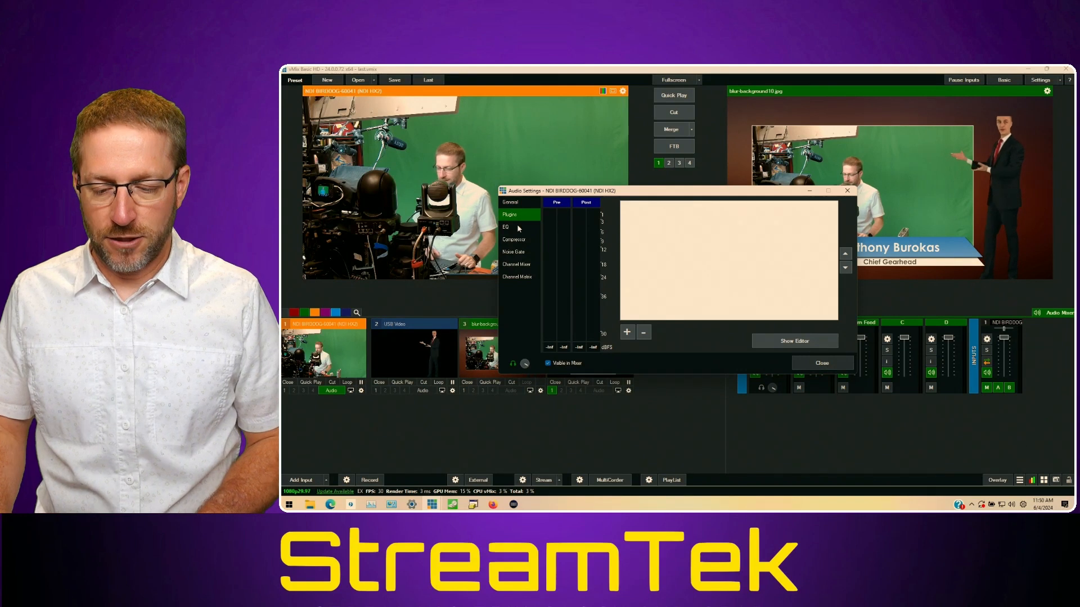
left_click(518, 226)
left_click(520, 239)
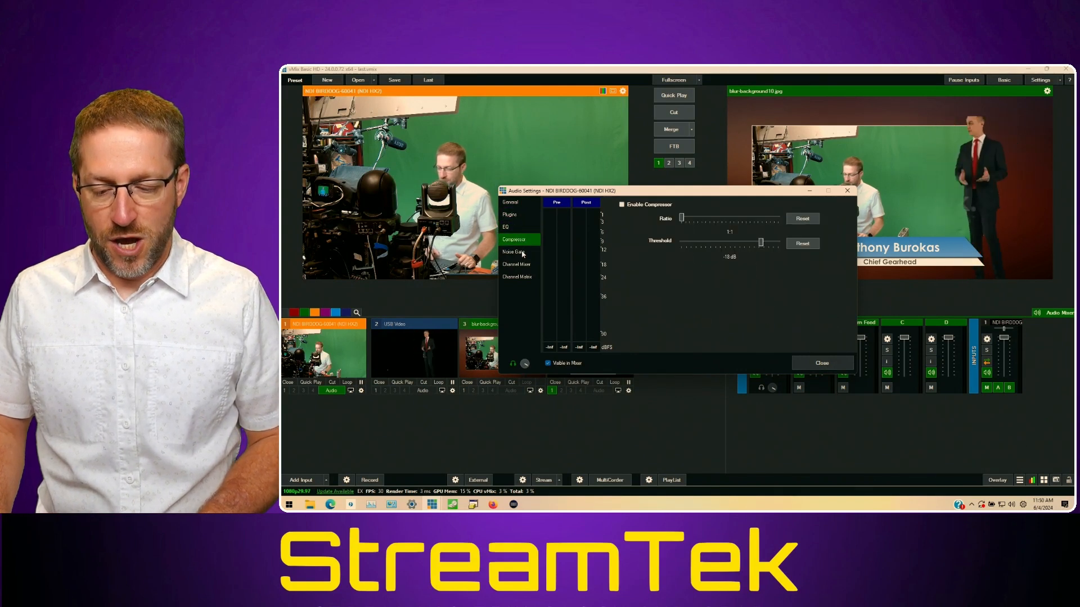
left_click(523, 253)
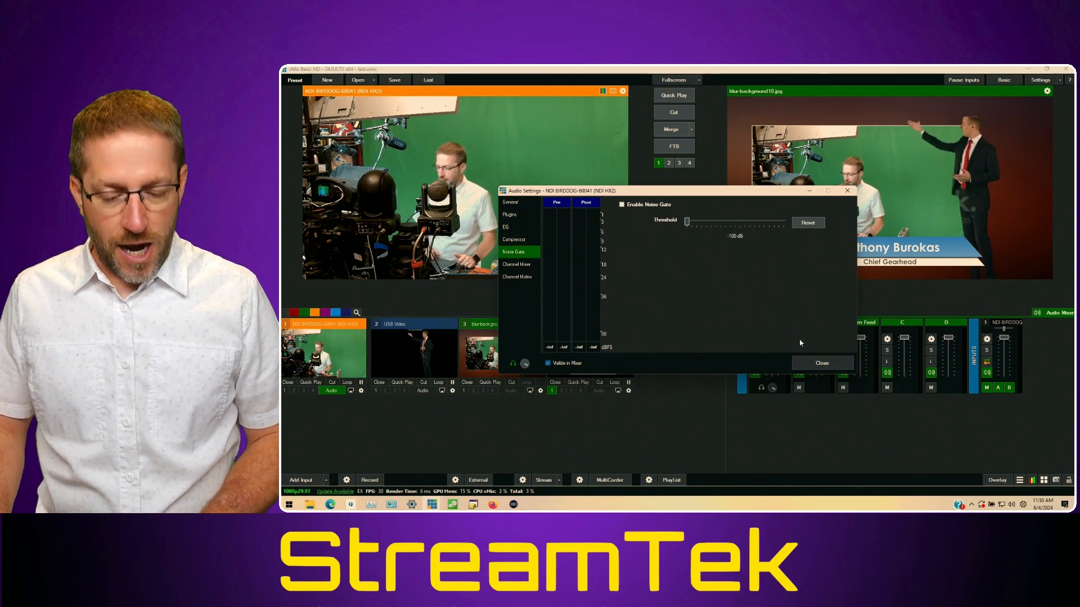
left_click(823, 363)
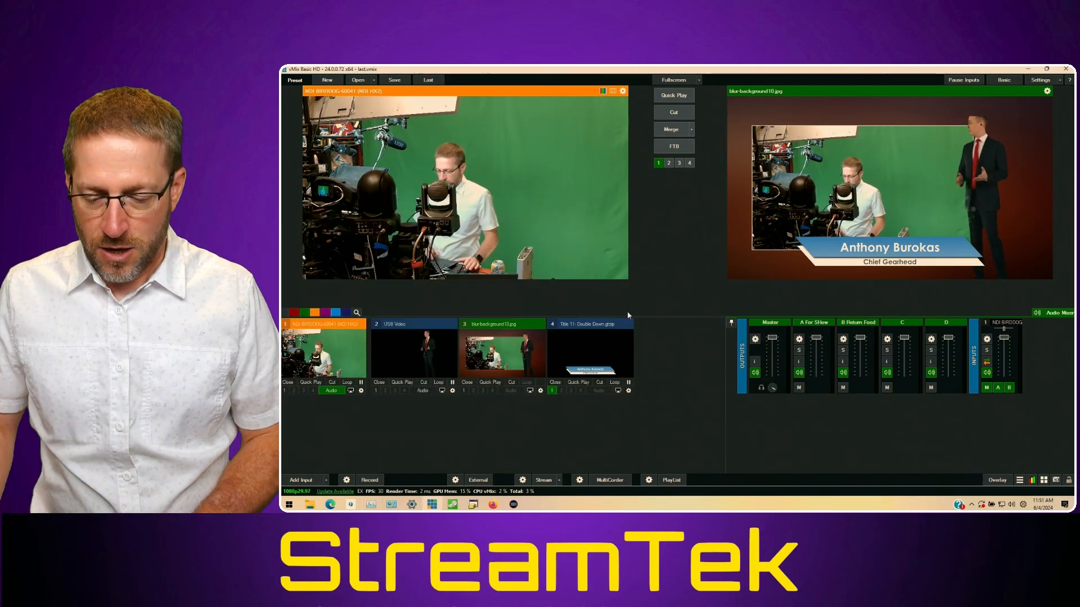
Open the NDI camera's input settings and review its general, colour adjustment and colour key options.
right_click(333, 339)
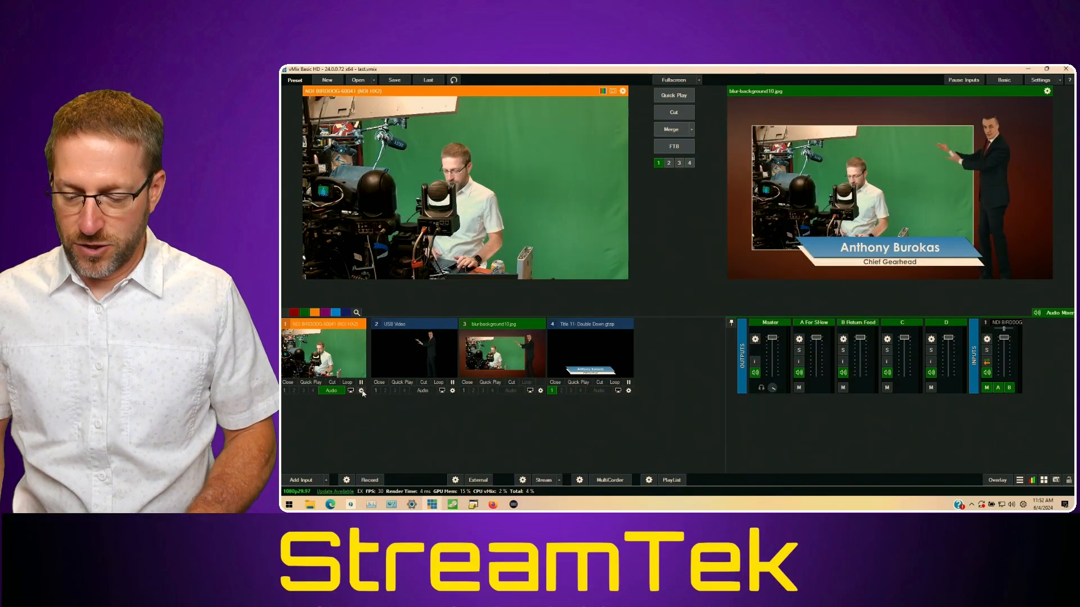
left_click(362, 391)
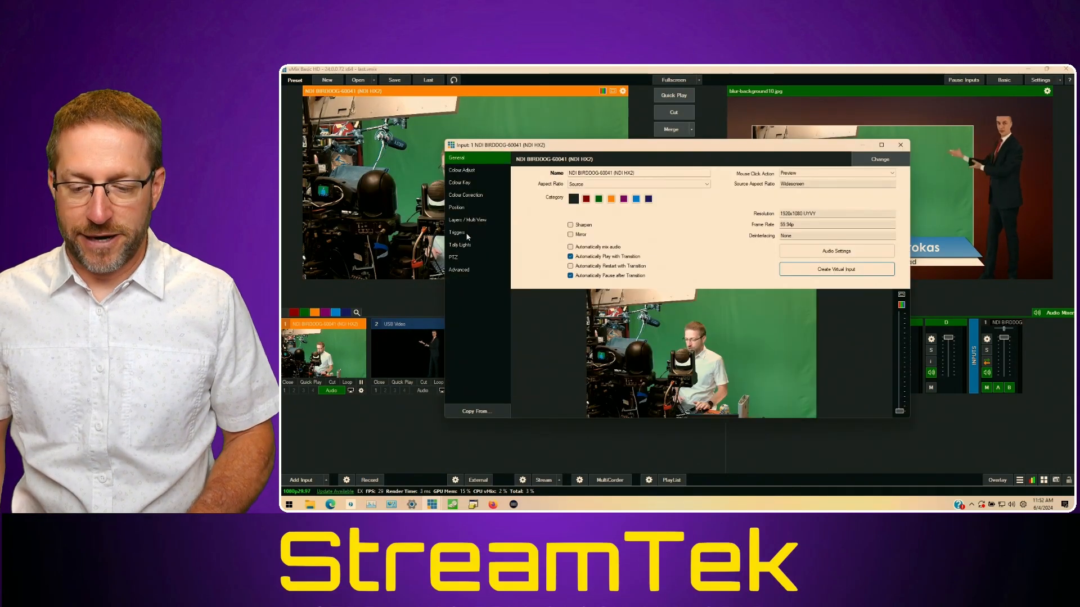
left_click(479, 170)
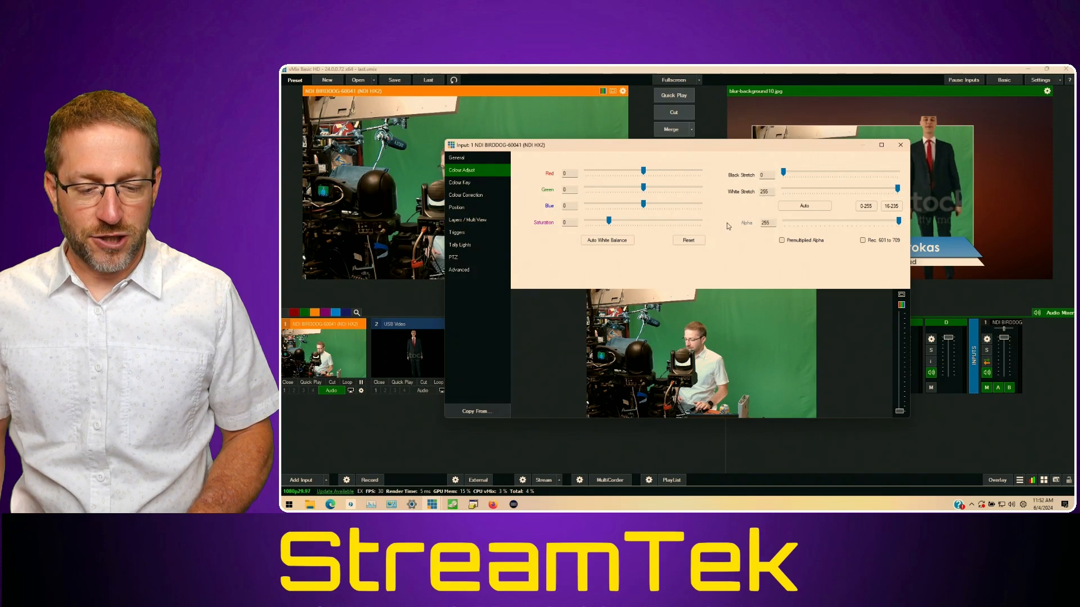
left_click(804, 207)
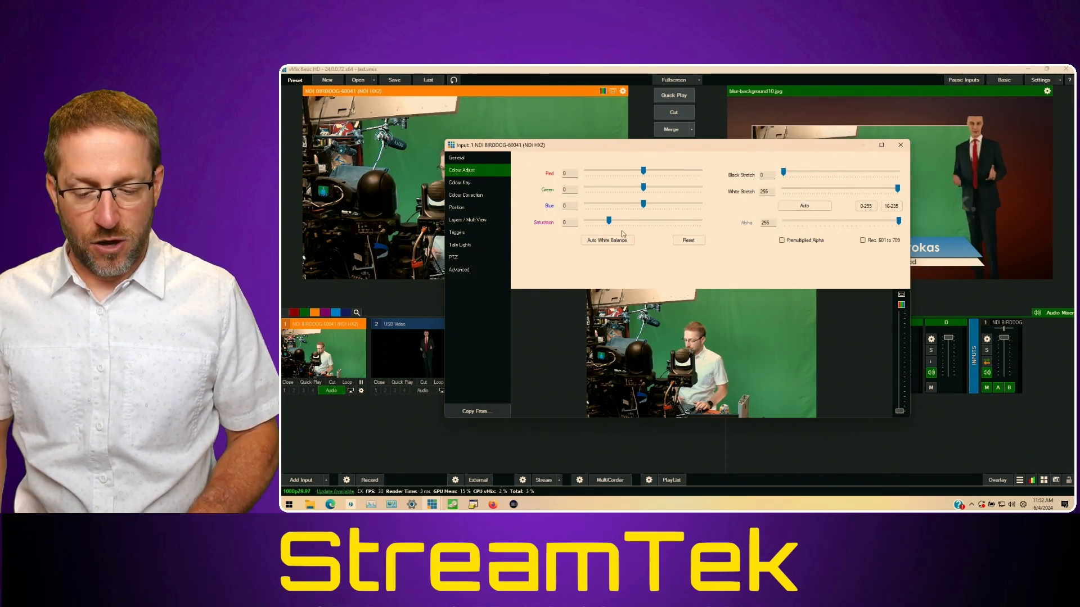
left_click(481, 183)
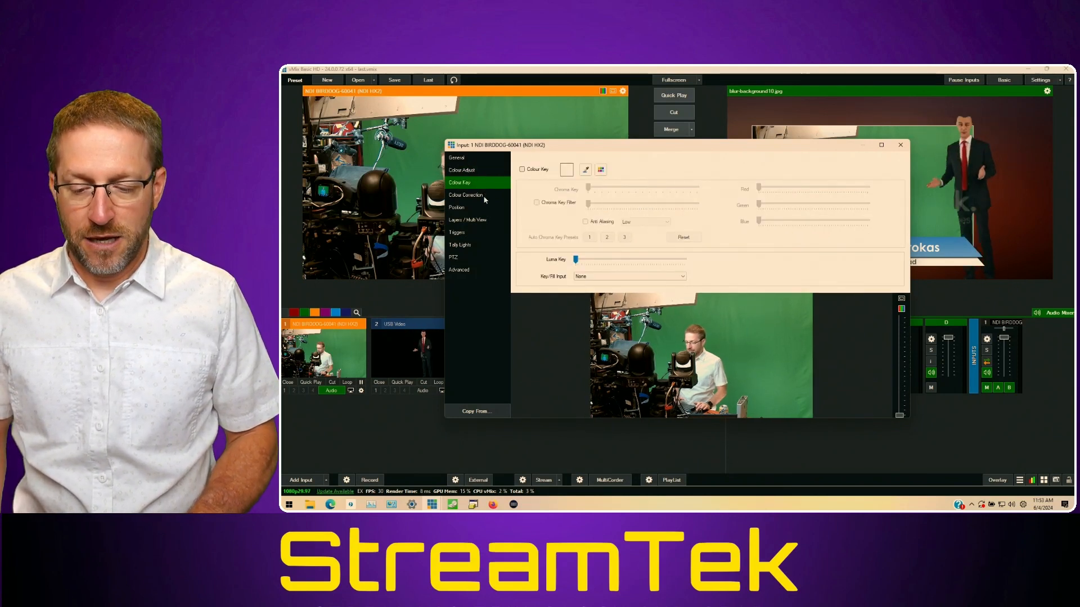
Lower the NDI camera's colour correction gain to 0.99, and try a gamma shift toward blue before resetting gamma to default.
left_click(483, 195)
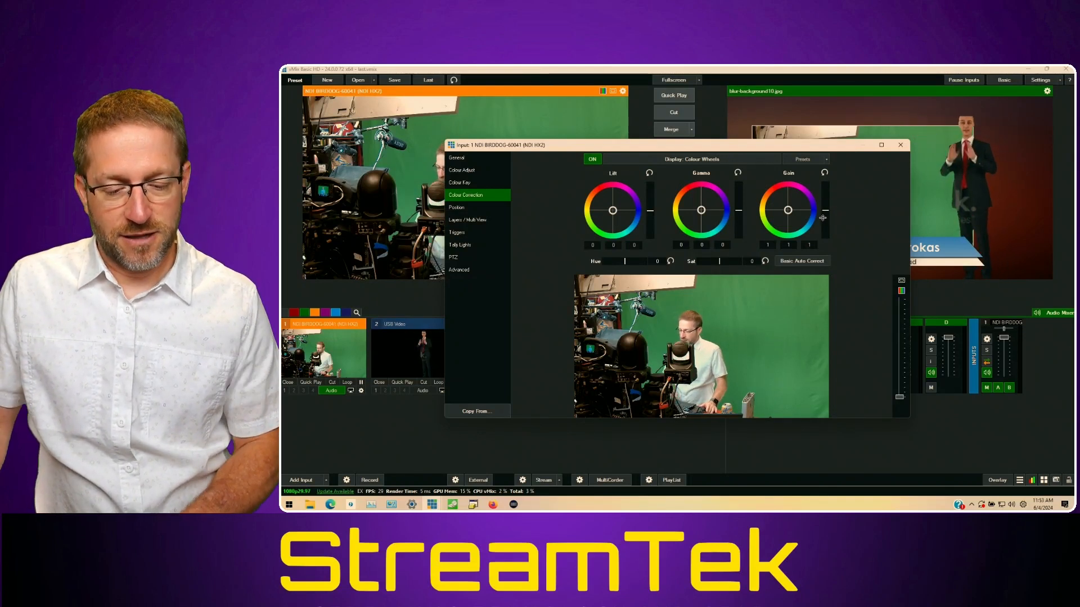
mouse_move(827, 211)
left_mouse_down()
mouse_move(827, 229)
mouse_move(825, 213)
left_mouse_up()
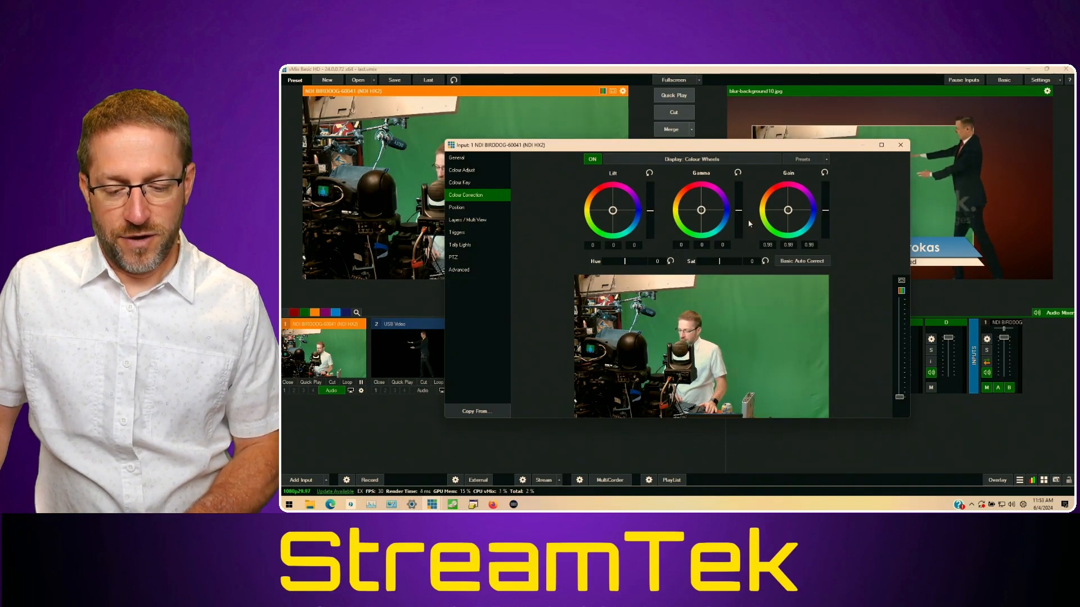
left_click_drag(738, 208, 709, 206)
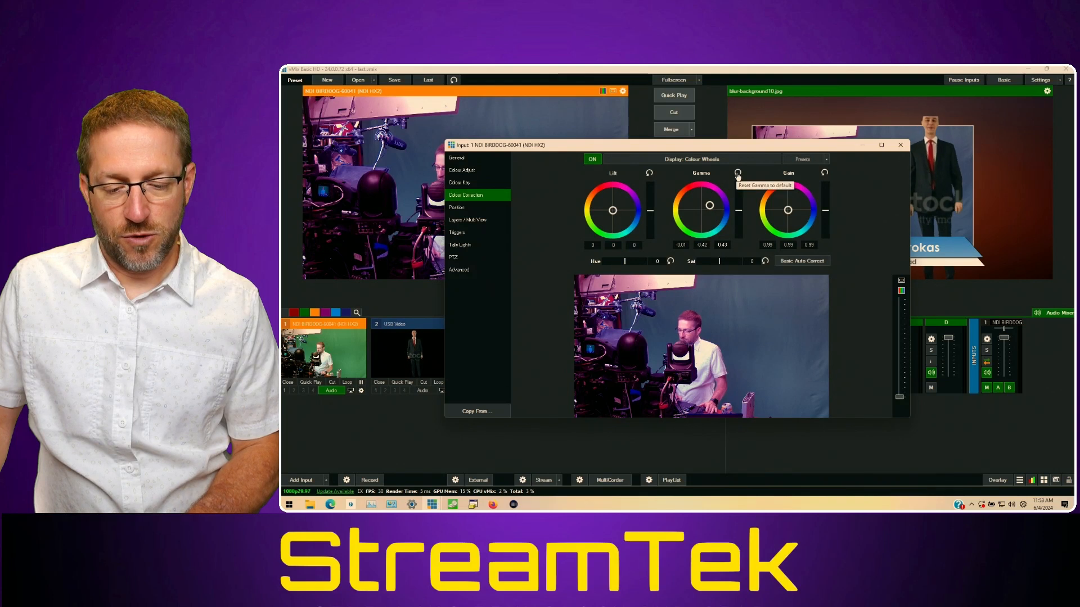
left_click(737, 174)
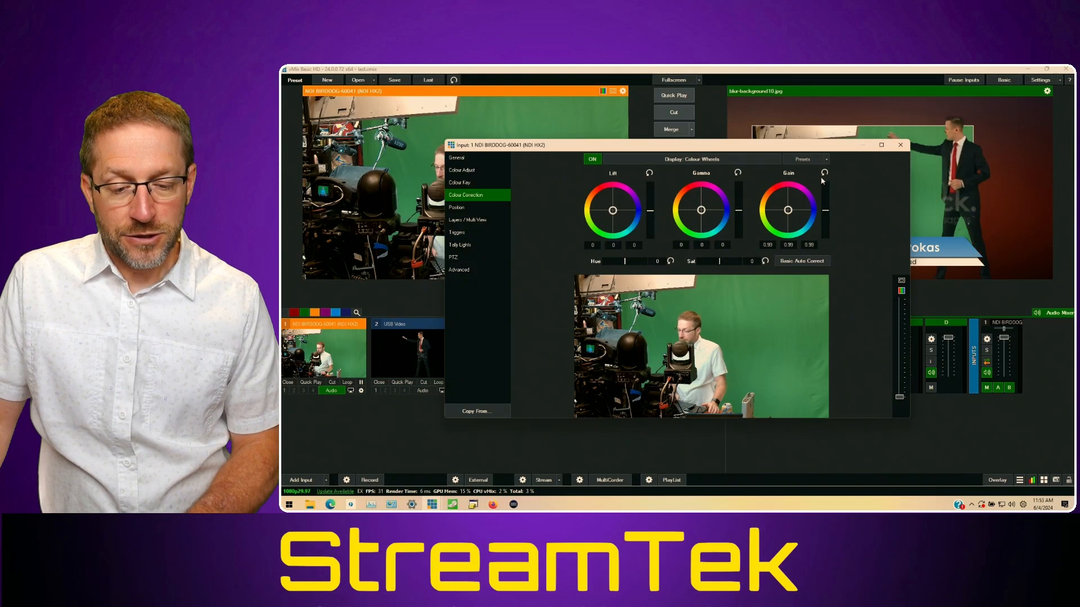
Compare the Colour Bars and Colour Wheels displays of the colour correction, ending on Colour Wheels.
left_click(754, 160)
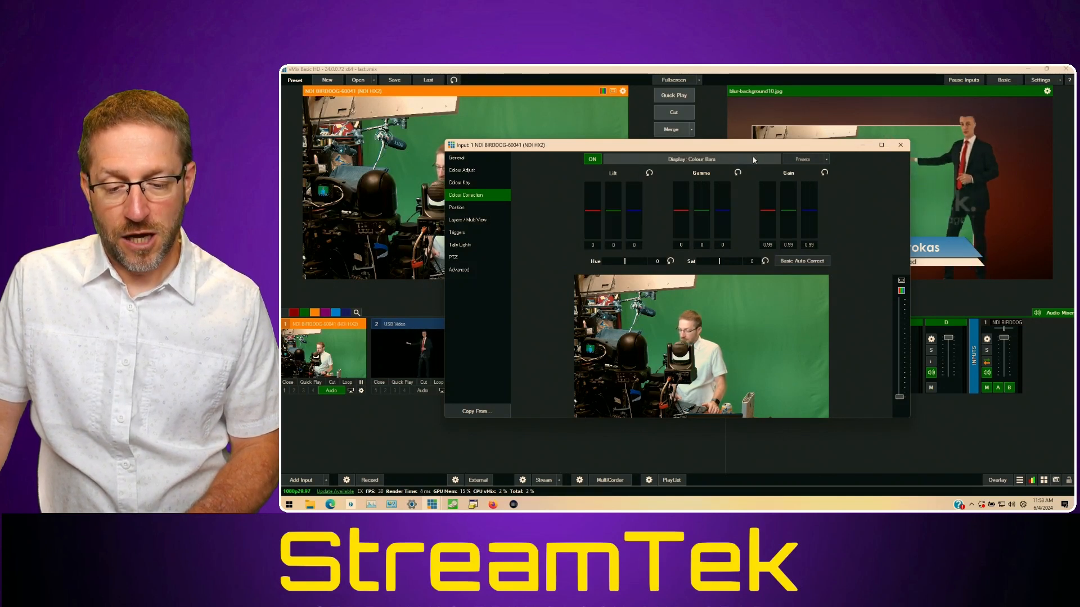
left_click(754, 160)
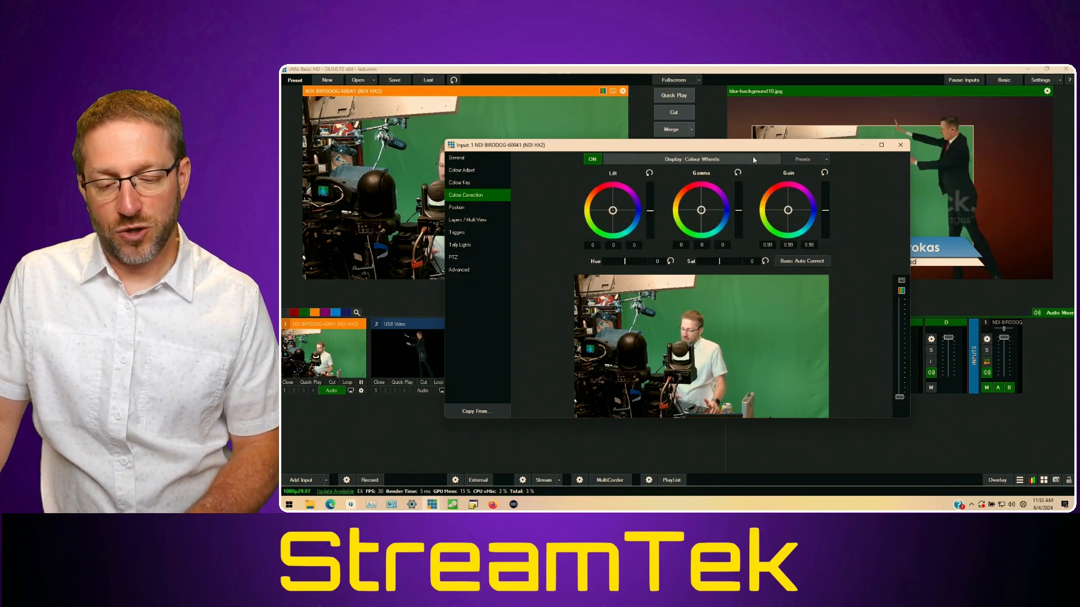
left_click(753, 160)
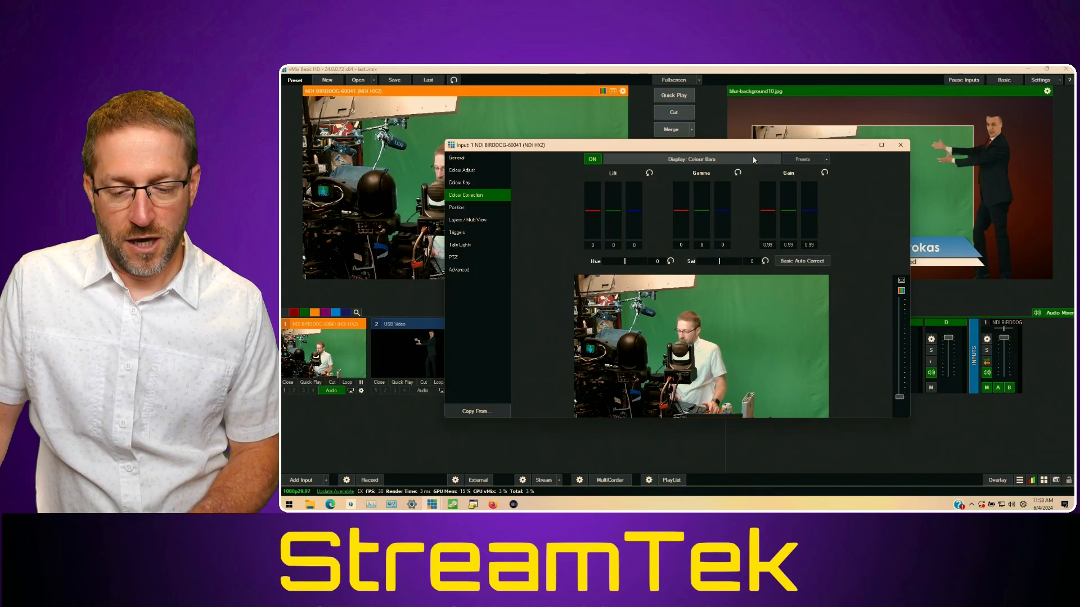
left_click(754, 160)
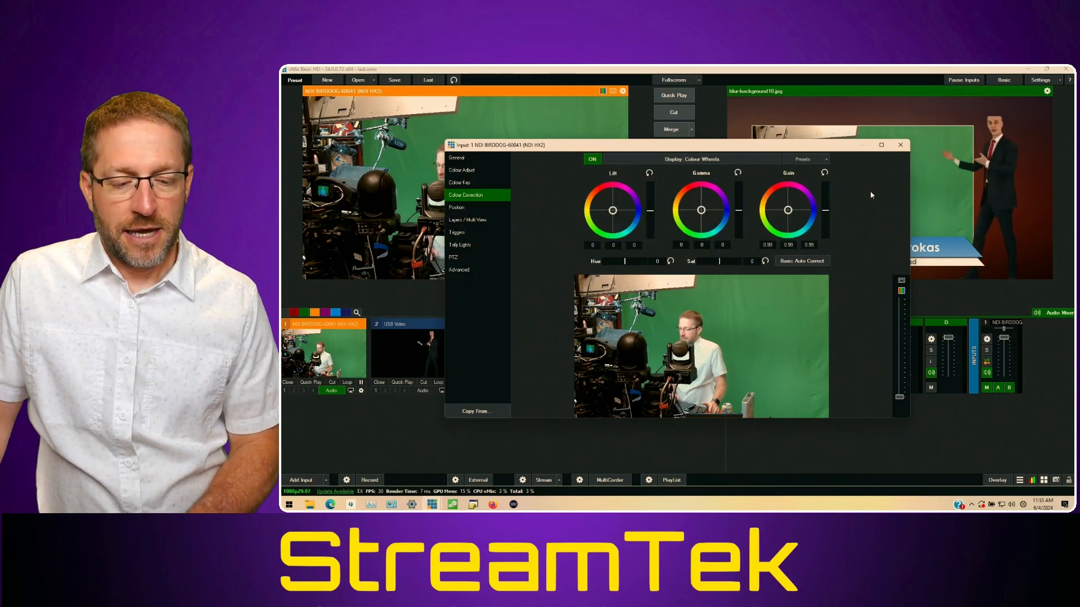
Review the NDI camera's position, layers, triggers and tally light settings.
left_click(472, 208)
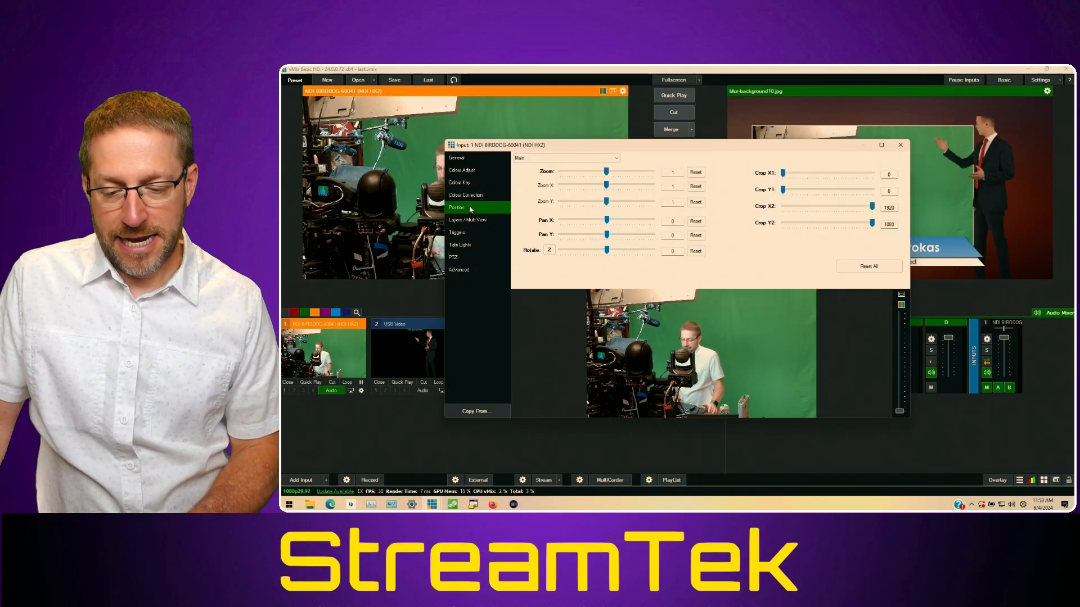
left_click(581, 161)
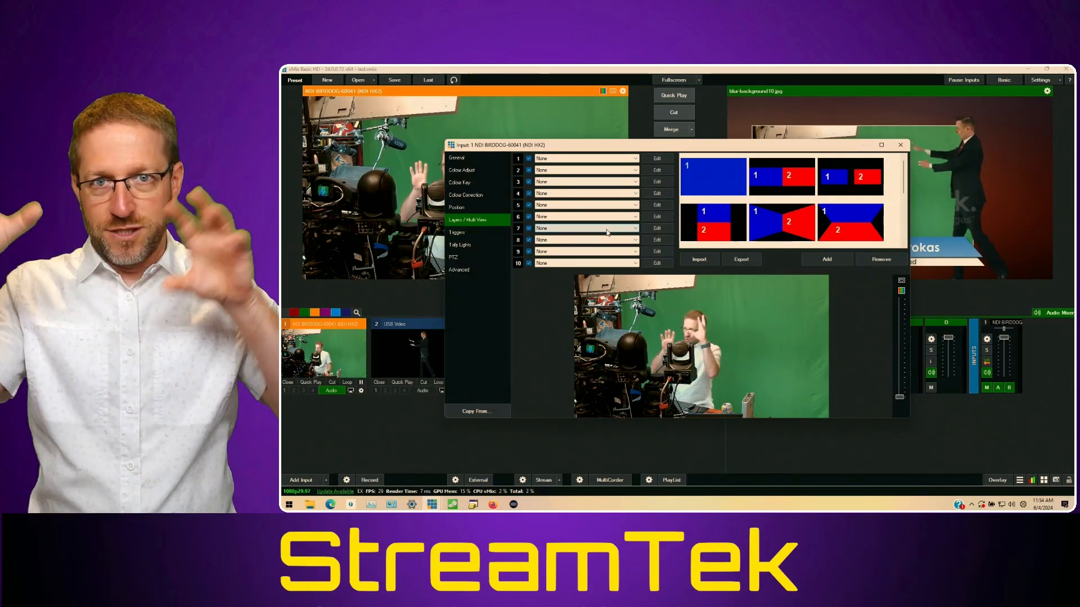
left_click(472, 232)
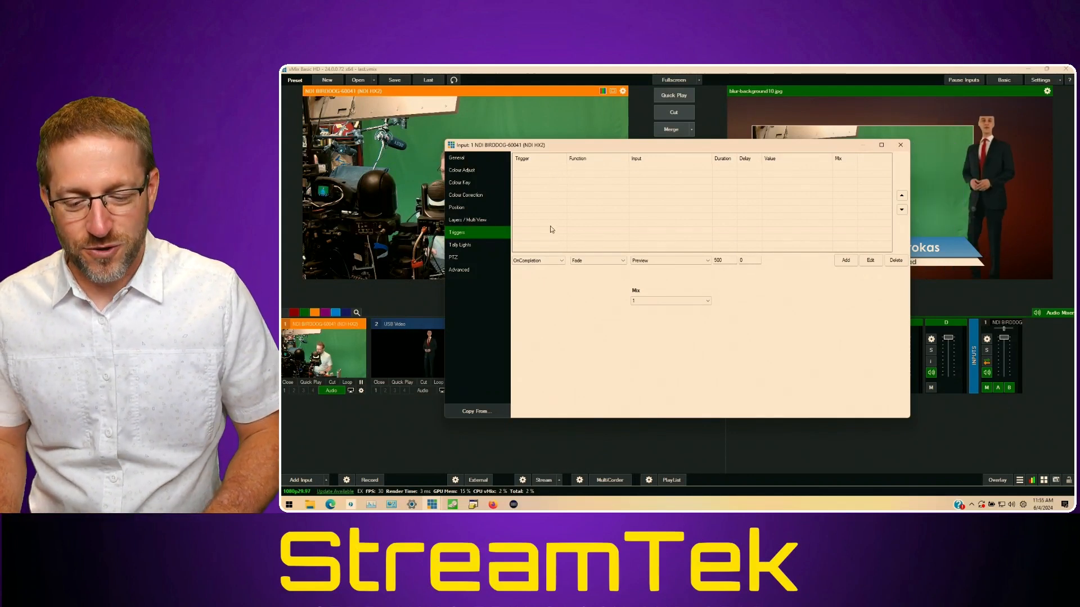
left_click(476, 246)
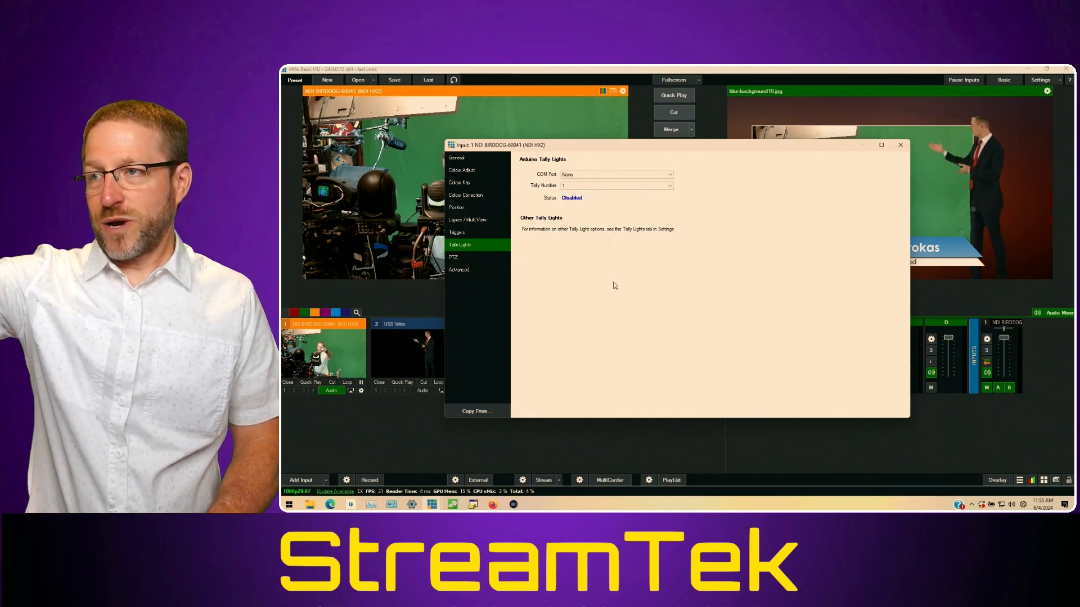
Try to connect PTZ control for the NDI camera with the Sony VISCA over IP device type.
left_click(478, 256)
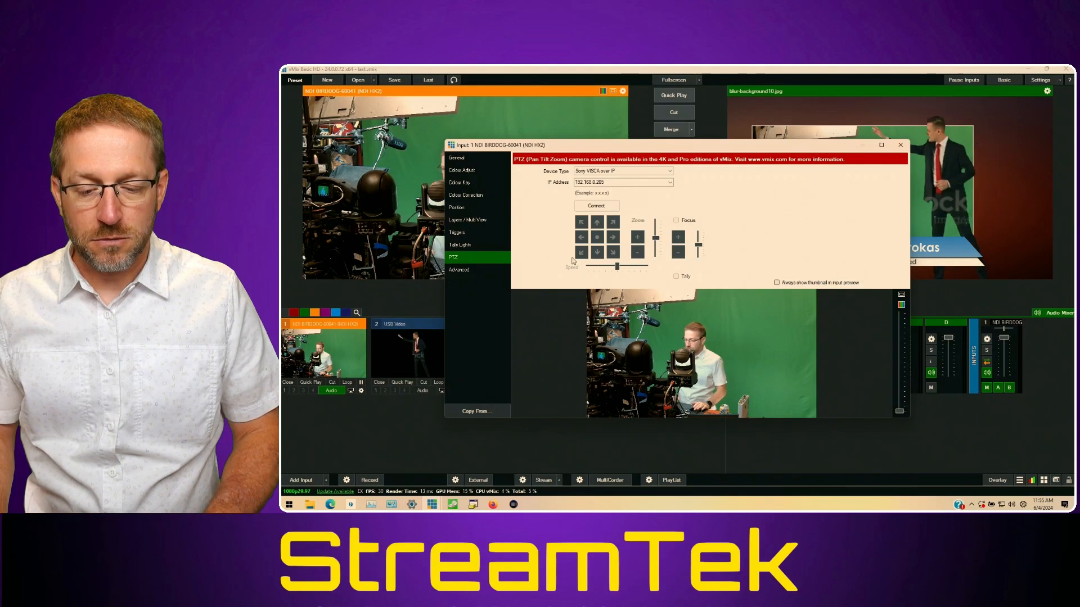
left_click(596, 205)
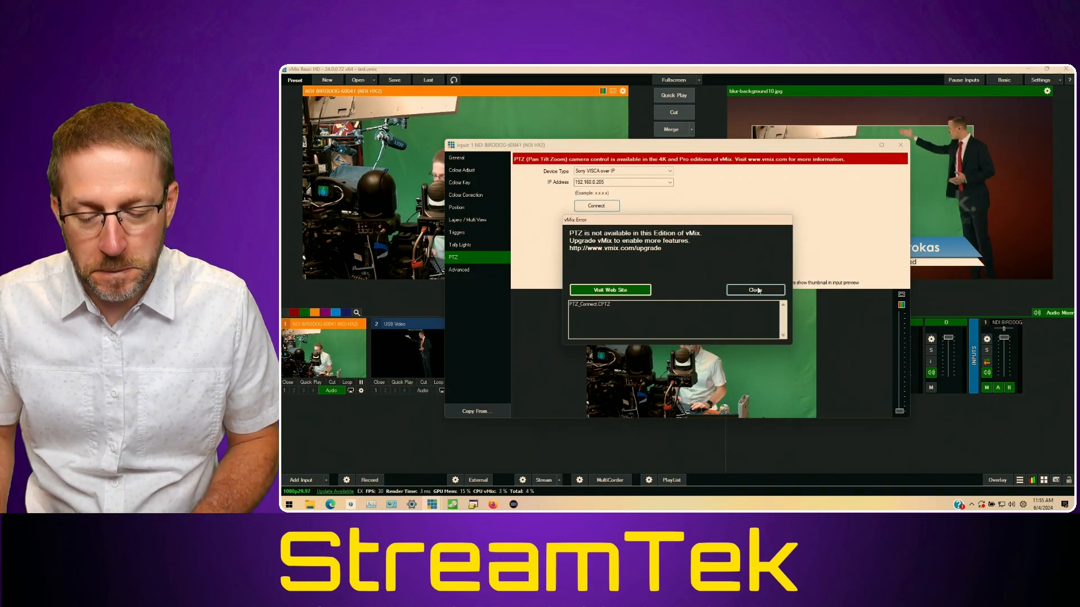
left_click(758, 290)
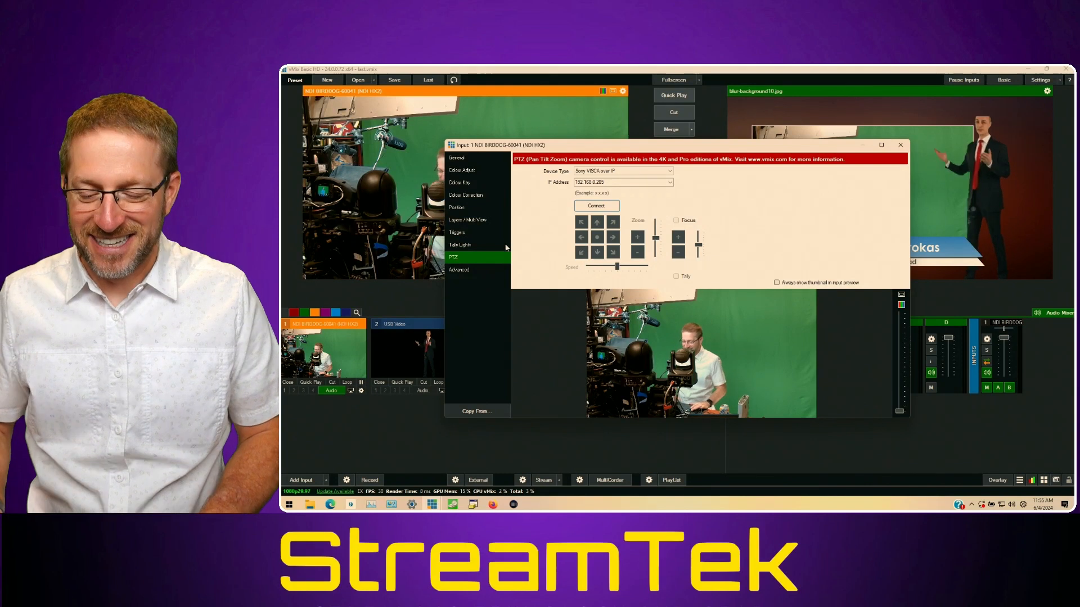
Check the frame delay and filters in the NDI camera's advanced settings, and close its input settings.
left_click(471, 271)
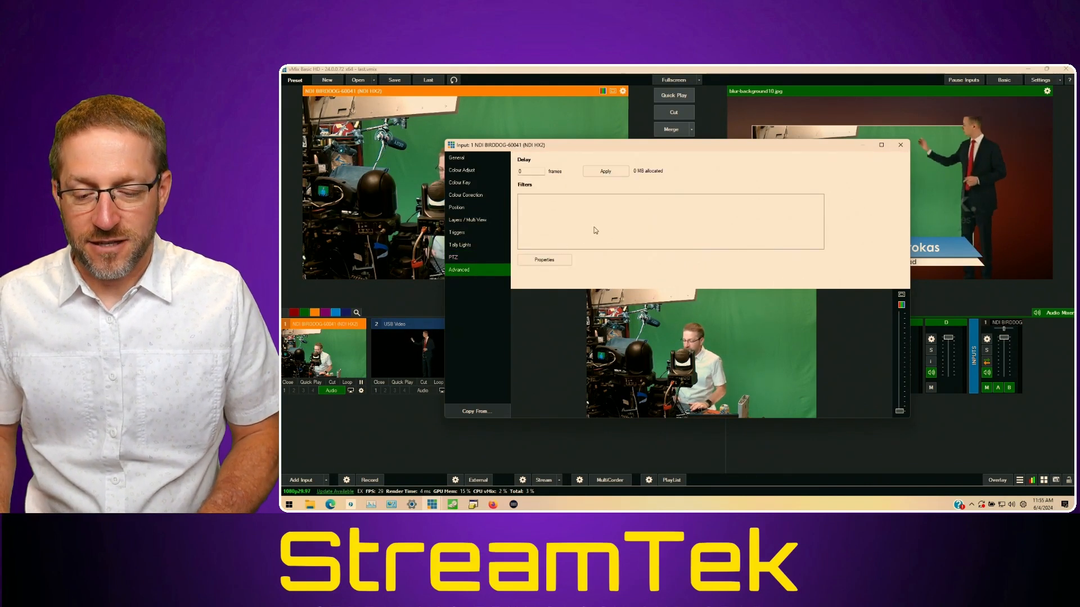
left_click(533, 172)
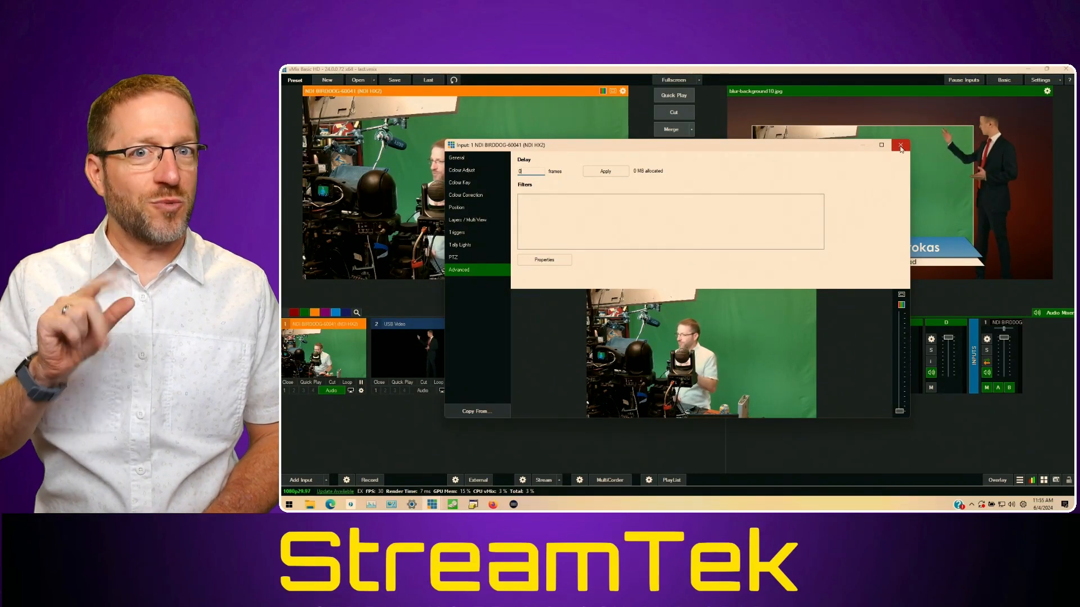
left_click(900, 145)
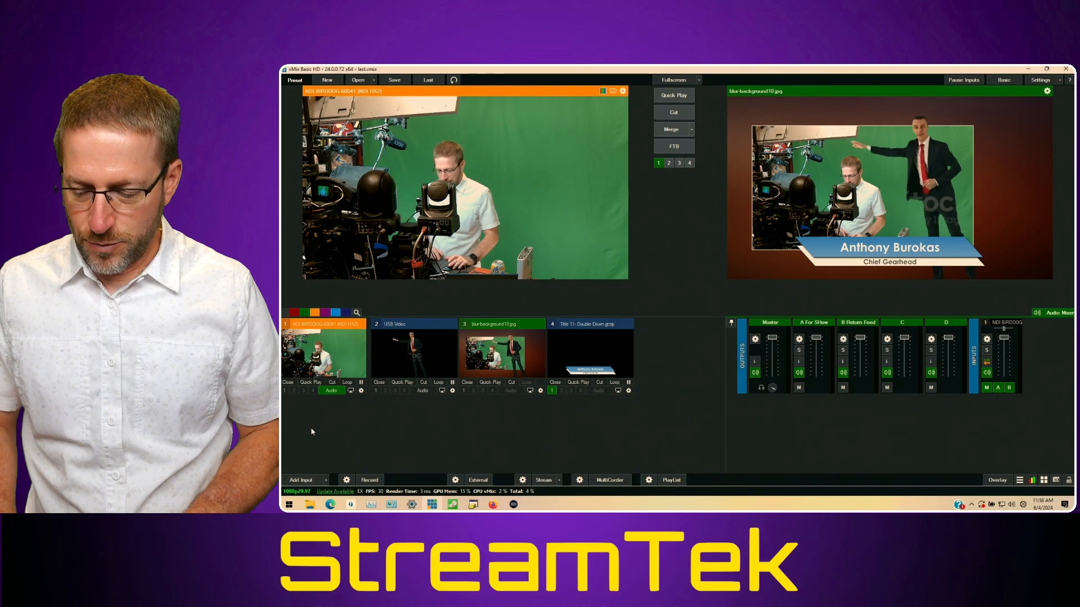
Open the recording setup and compare the options of the MP4, AVI and vMix AVI formats.
left_click(347, 480)
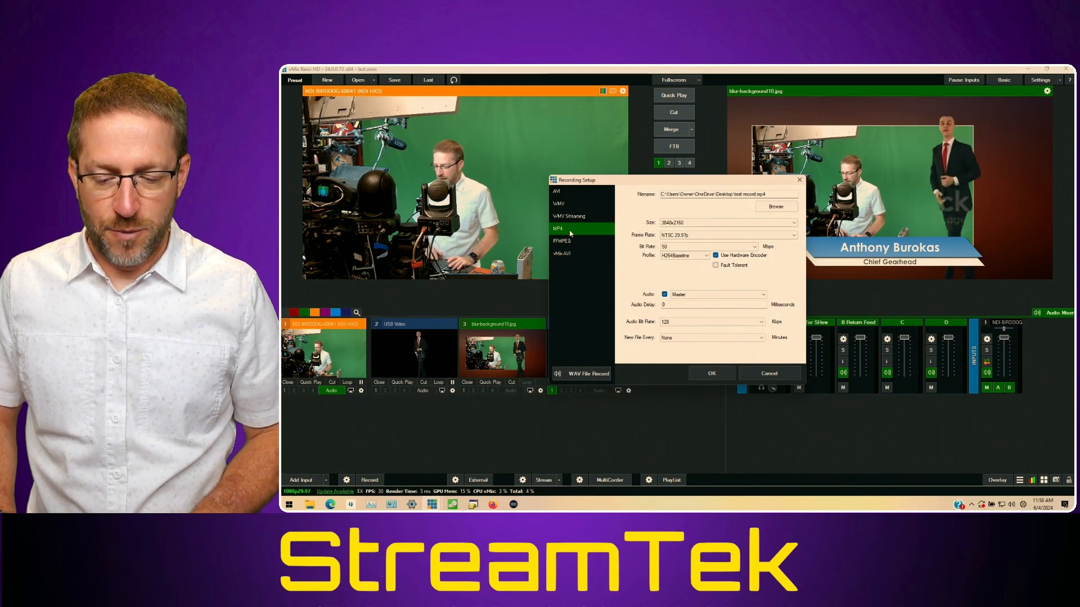
left_click(573, 253)
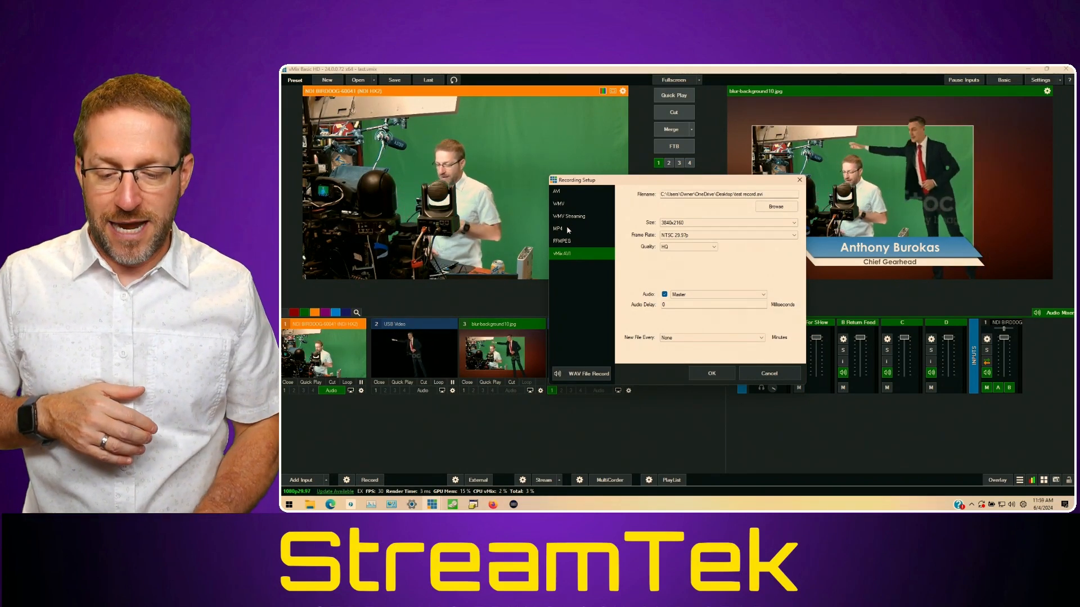
left_click(568, 230)
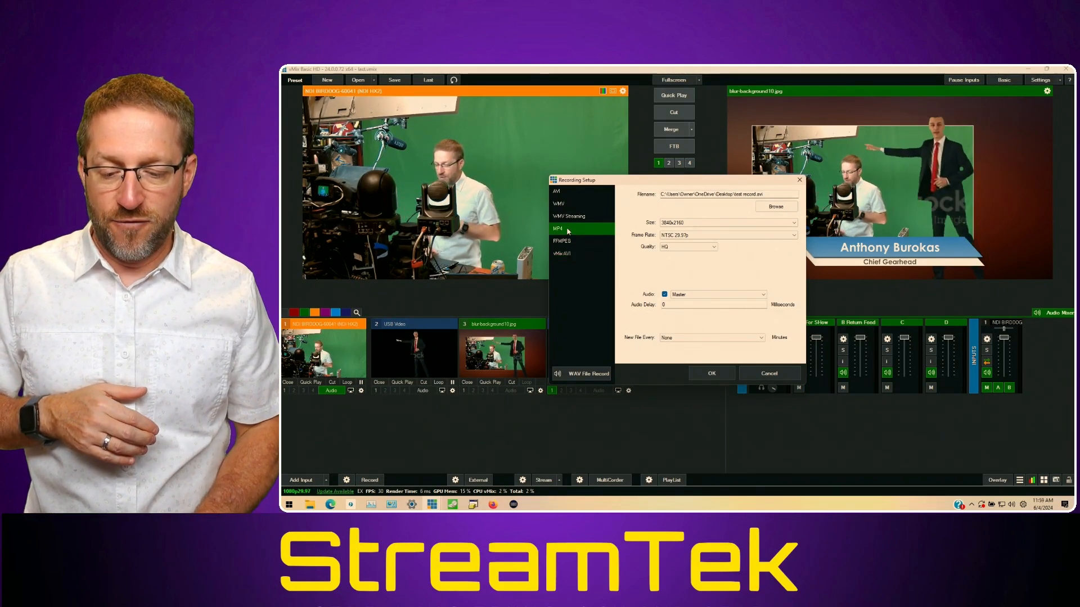
left_click(568, 192)
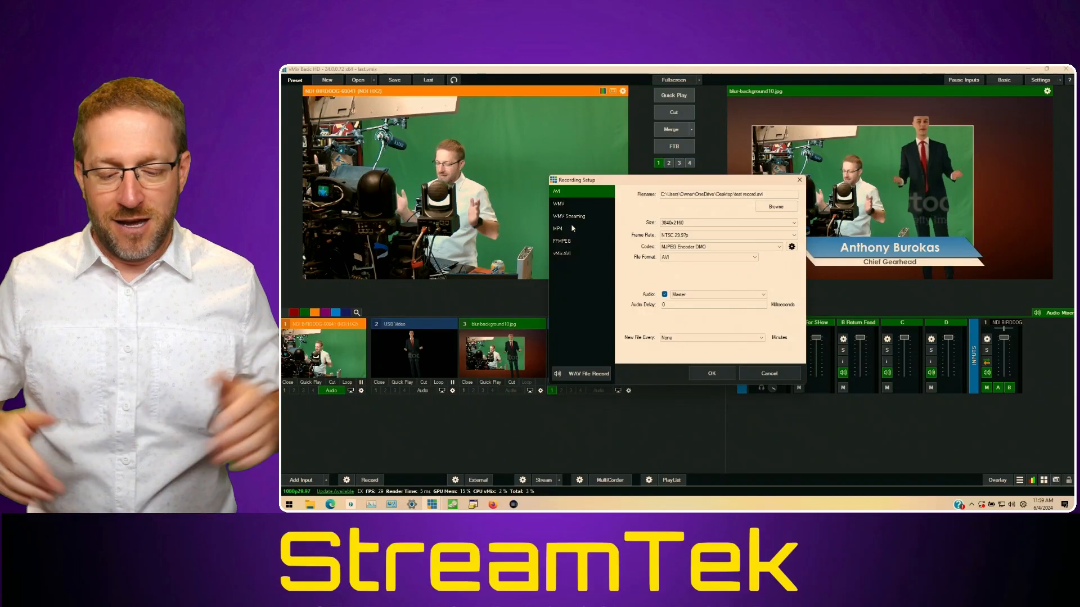
left_click(562, 253)
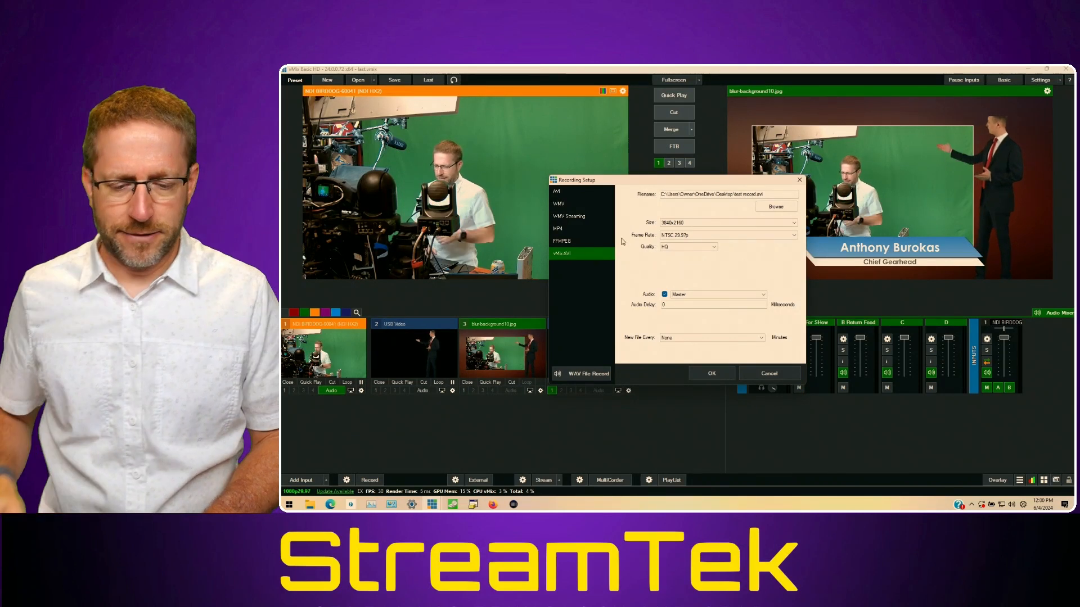
Switch the recording format to MP4 and examine its size, frame rate and bit rate choices.
left_click(557, 228)
left_click(711, 223)
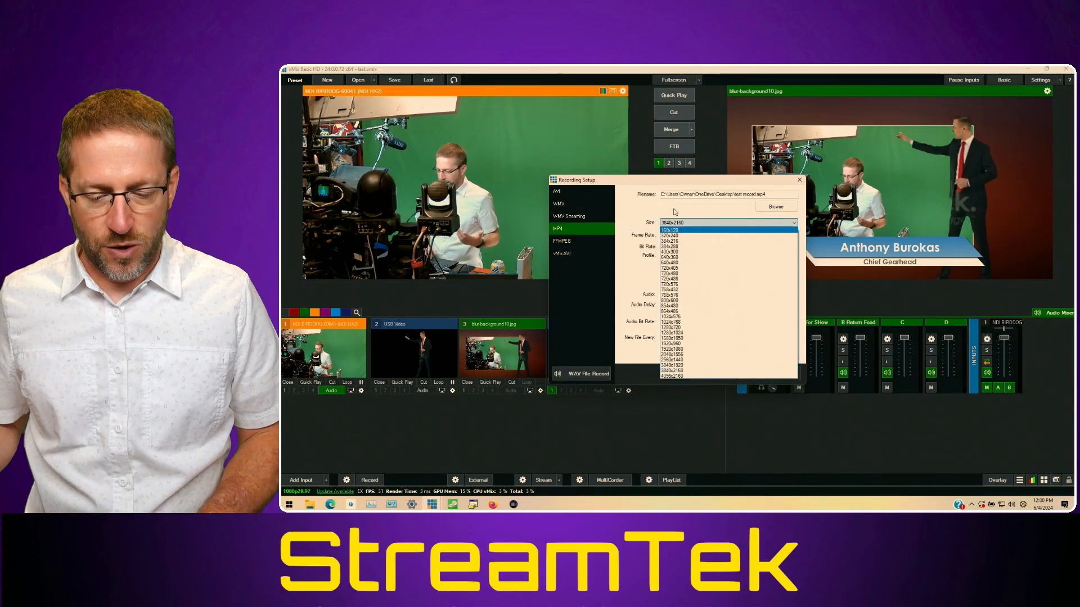
left_click(654, 208)
left_click(687, 236)
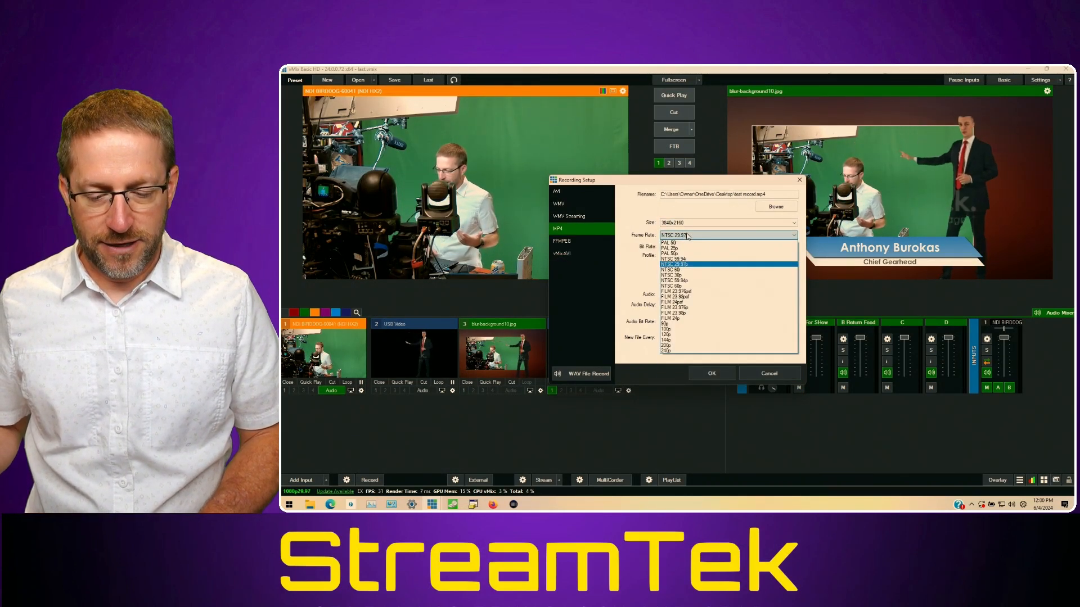
left_click(642, 256)
left_click(680, 247)
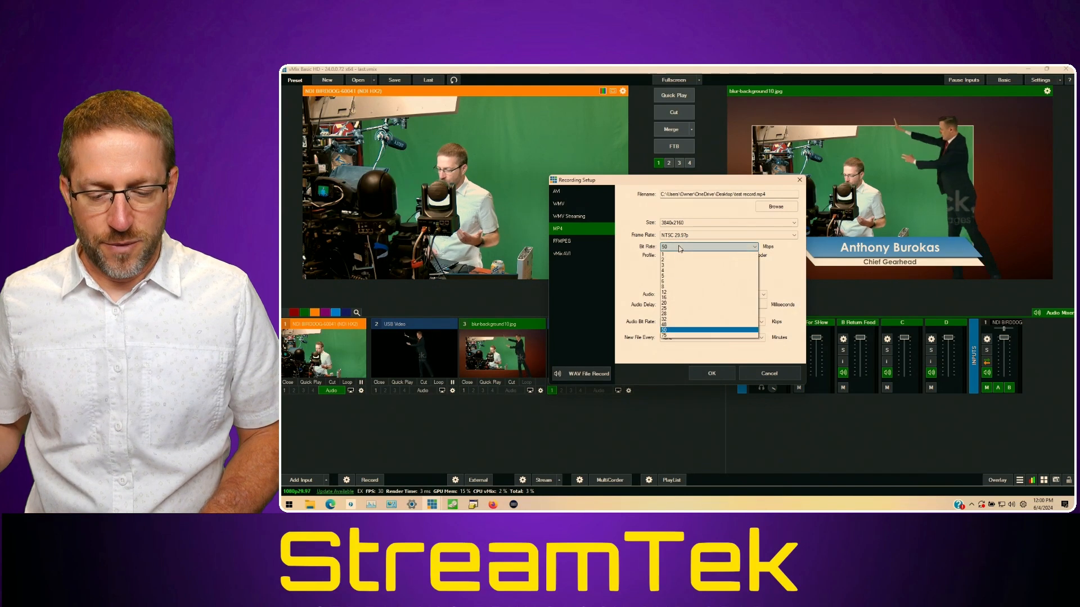
left_click(637, 286)
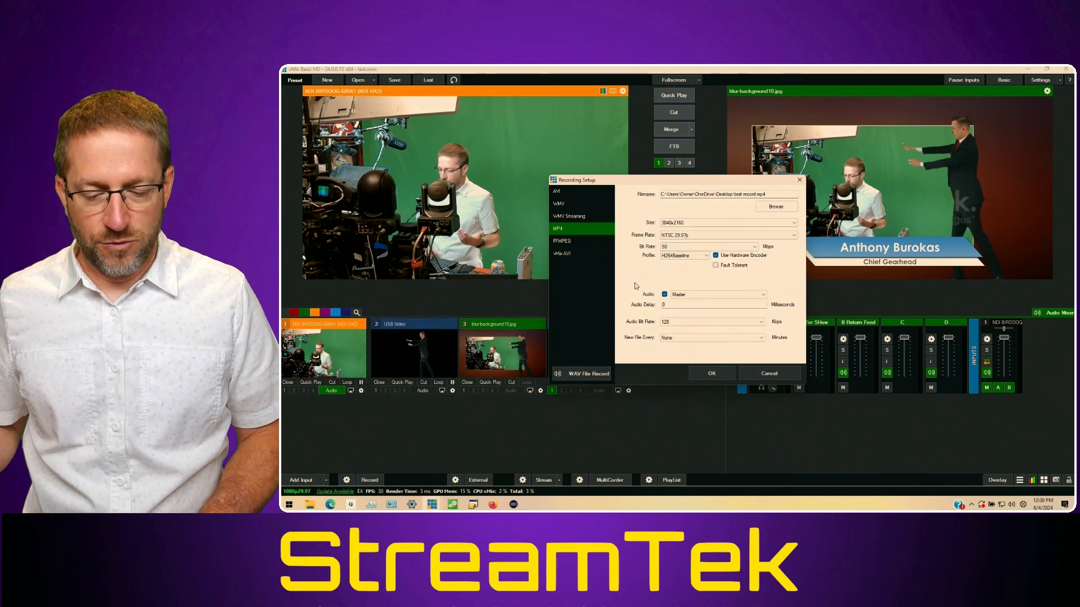
Check the audio bus choices for the MP4 recording and try to save the setup with the 3840x2160 size.
left_click(702, 295)
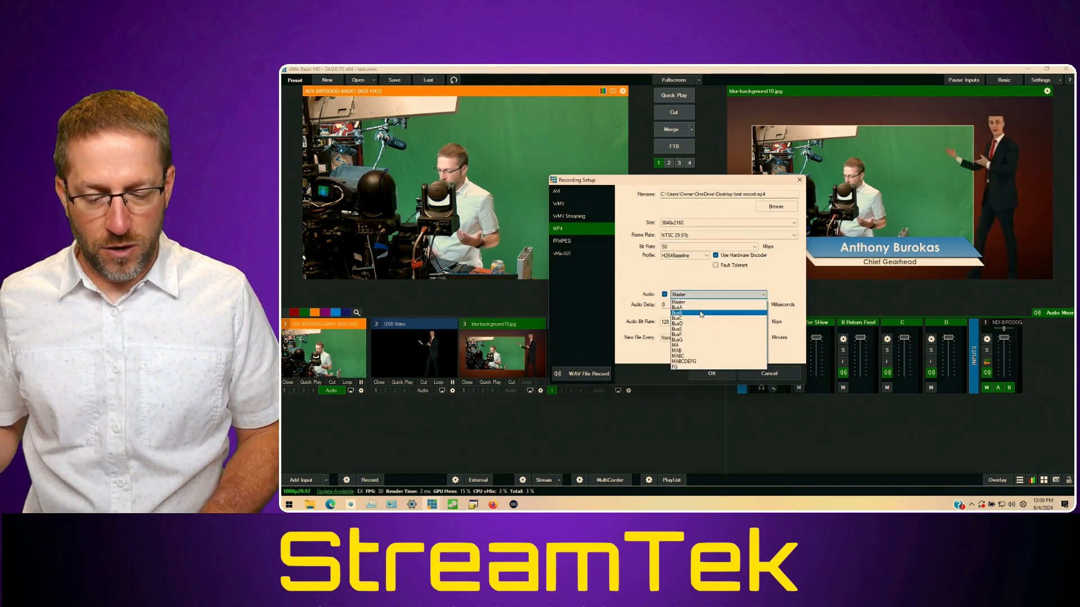
left_click(693, 281)
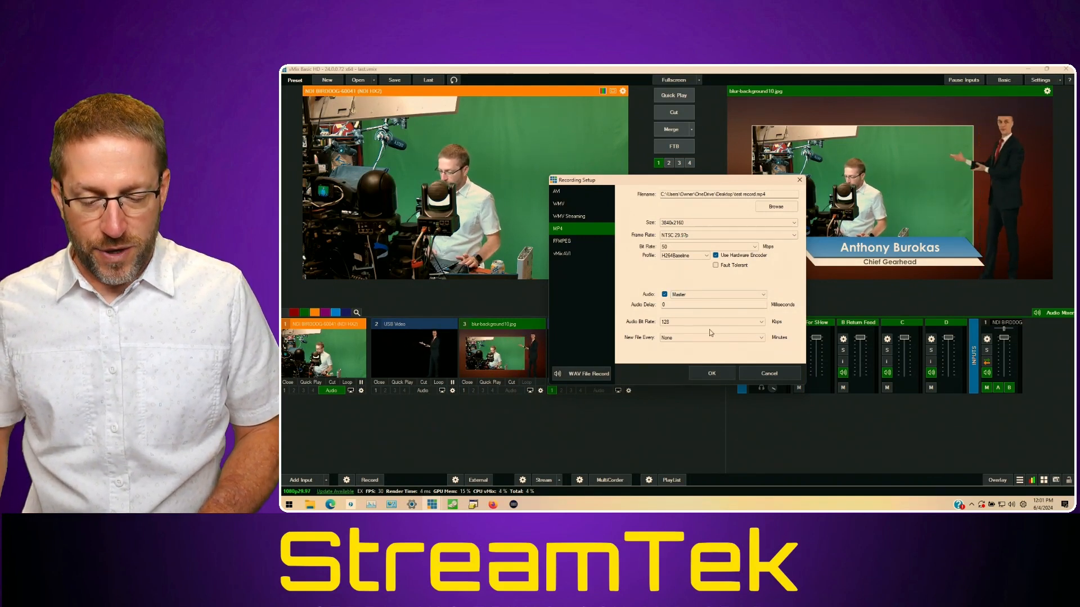
left_click(711, 374)
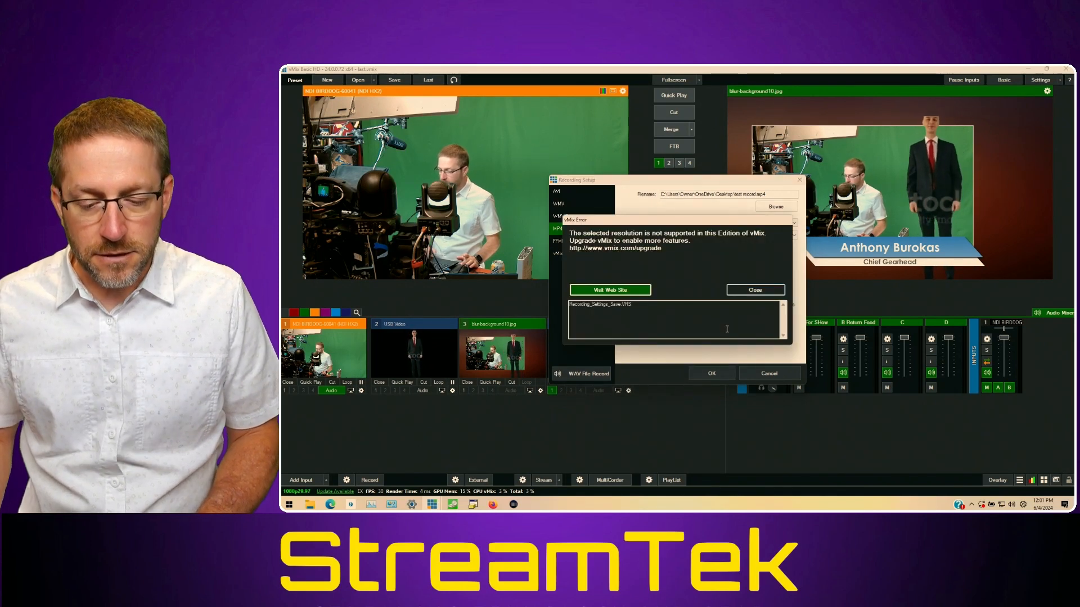
left_click(755, 291)
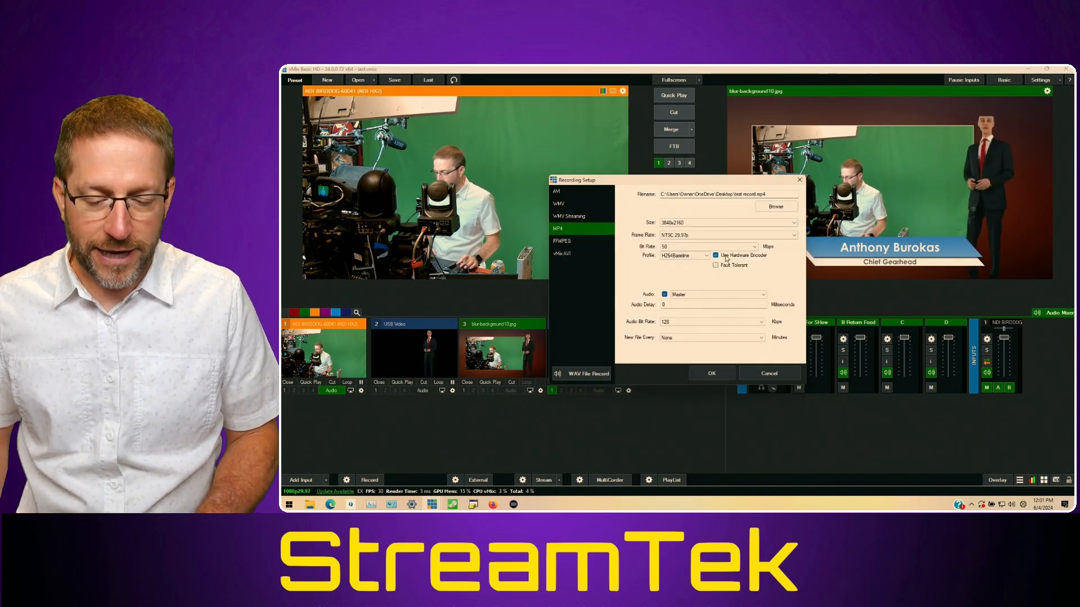
Set the MP4 recording size to 1920x1080 and save the recording setup.
left_click(712, 223)
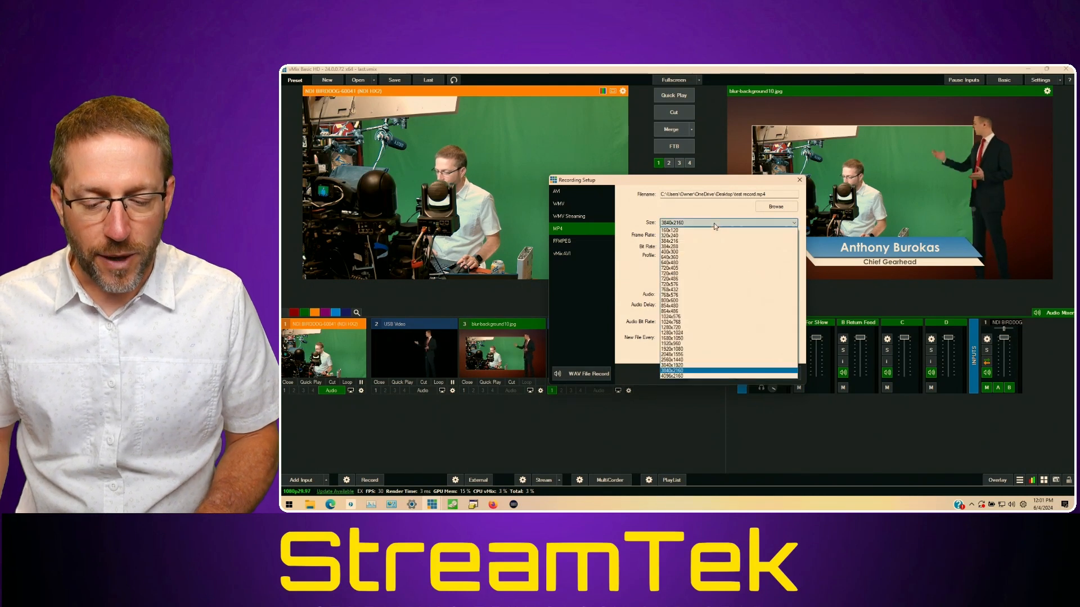
left_click(719, 349)
left_click(712, 373)
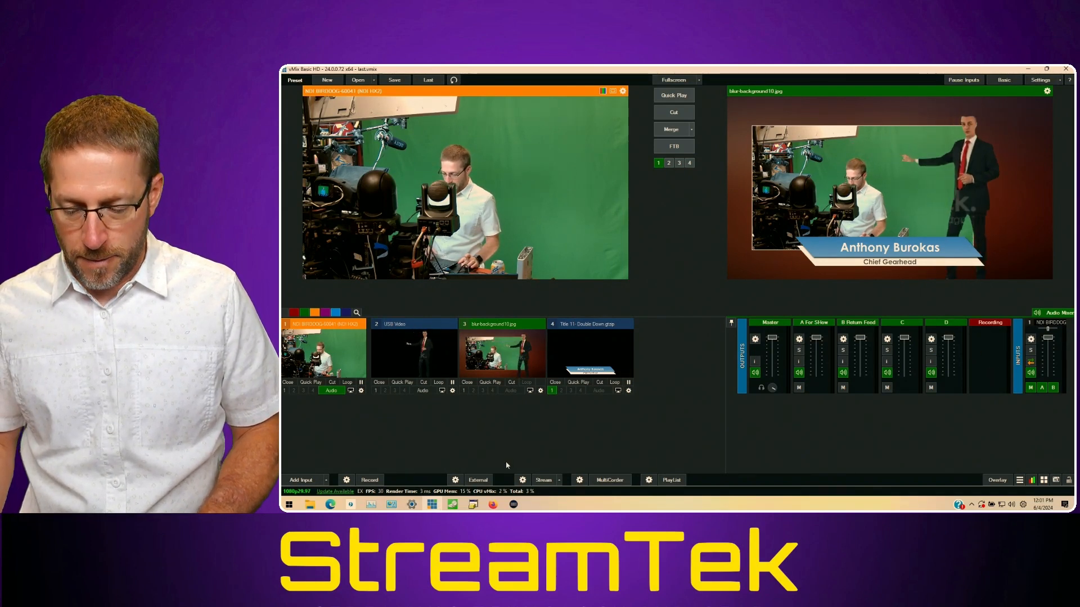
Open the Output / NDI / SRT settings for the external output.
left_click(455, 480)
mouse_move(481, 450)
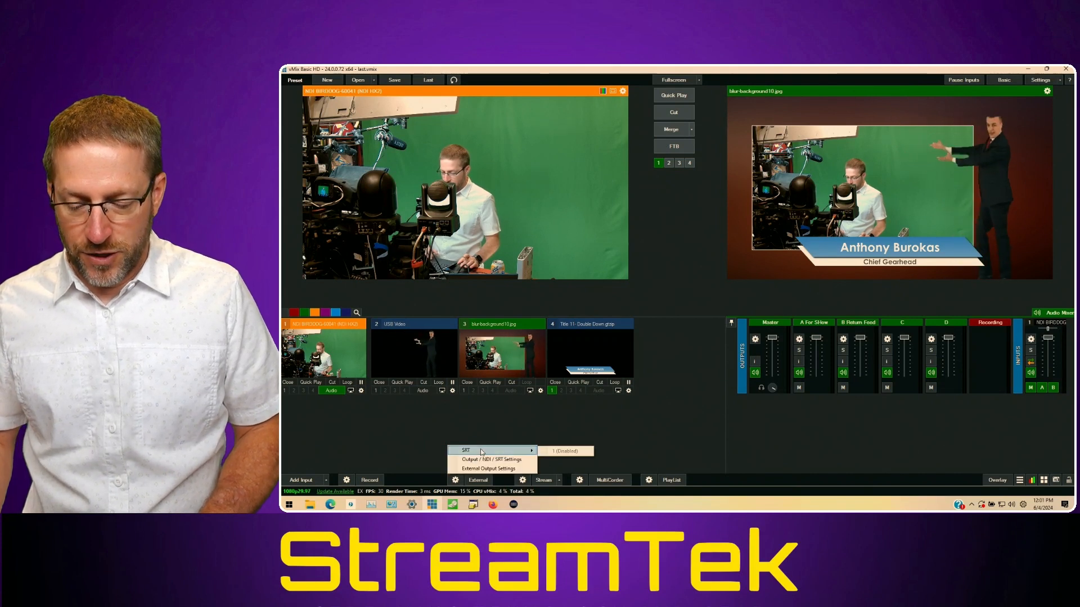
left_click(483, 459)
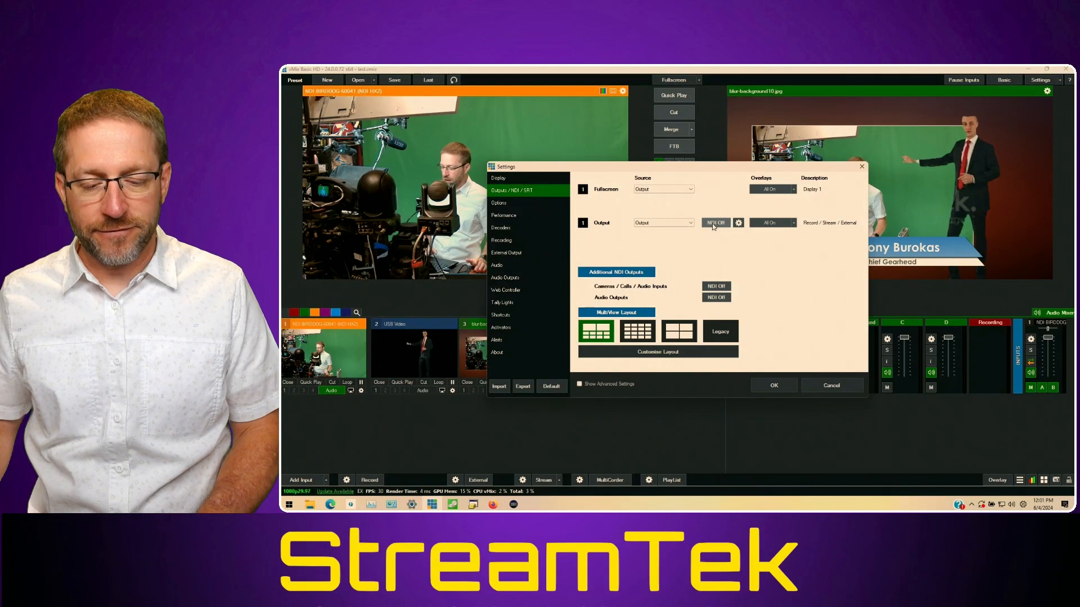
Examine the master frame rate, output size and output aspect ratio choices in the display settings.
left_click(515, 180)
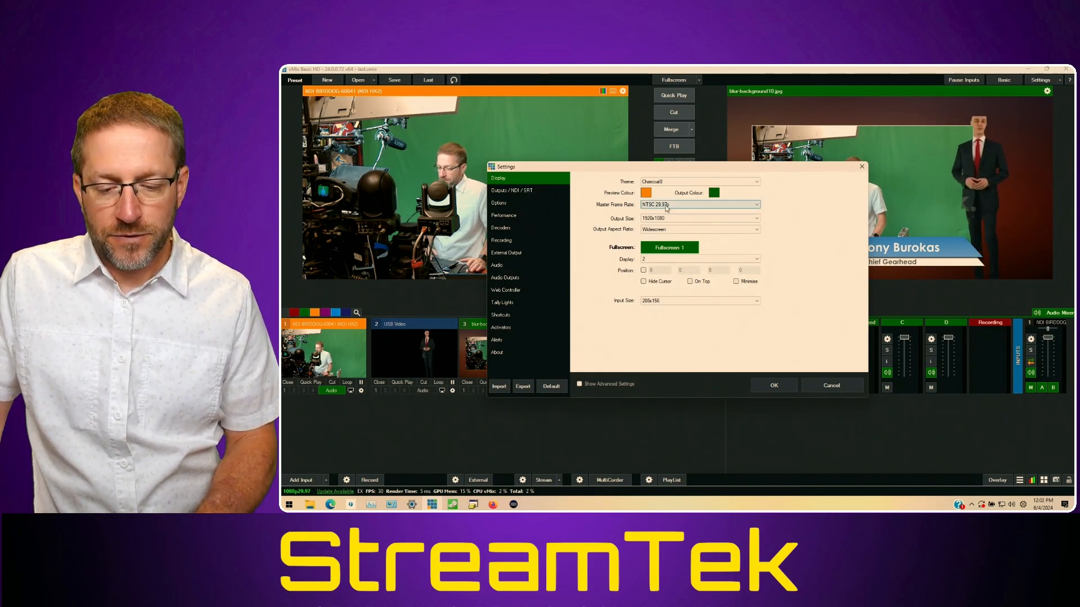
left_click(680, 206)
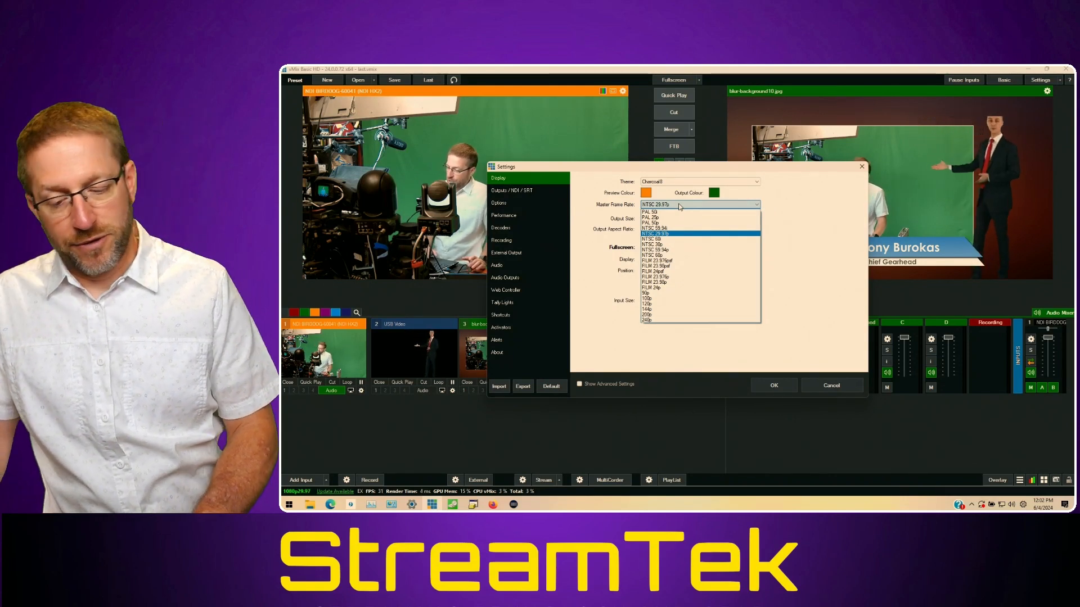
left_click(800, 234)
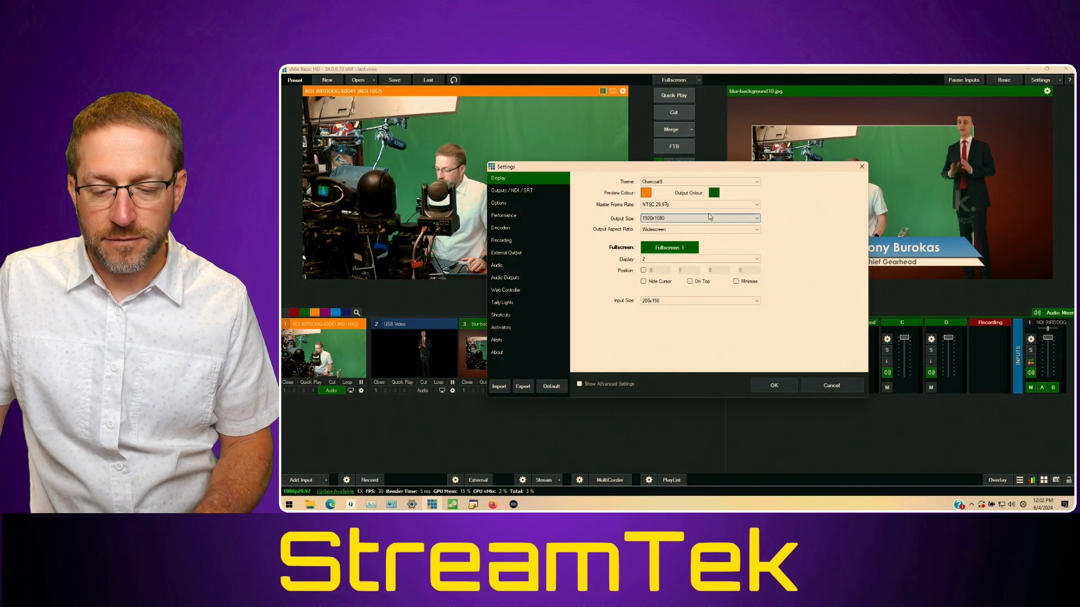
left_click(671, 219)
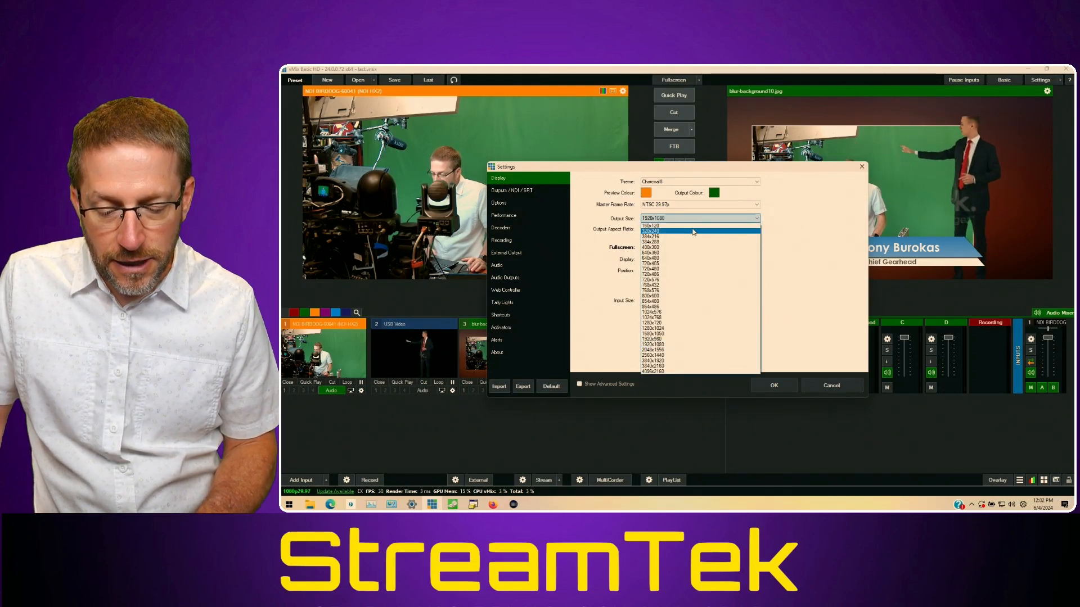
left_click(832, 243)
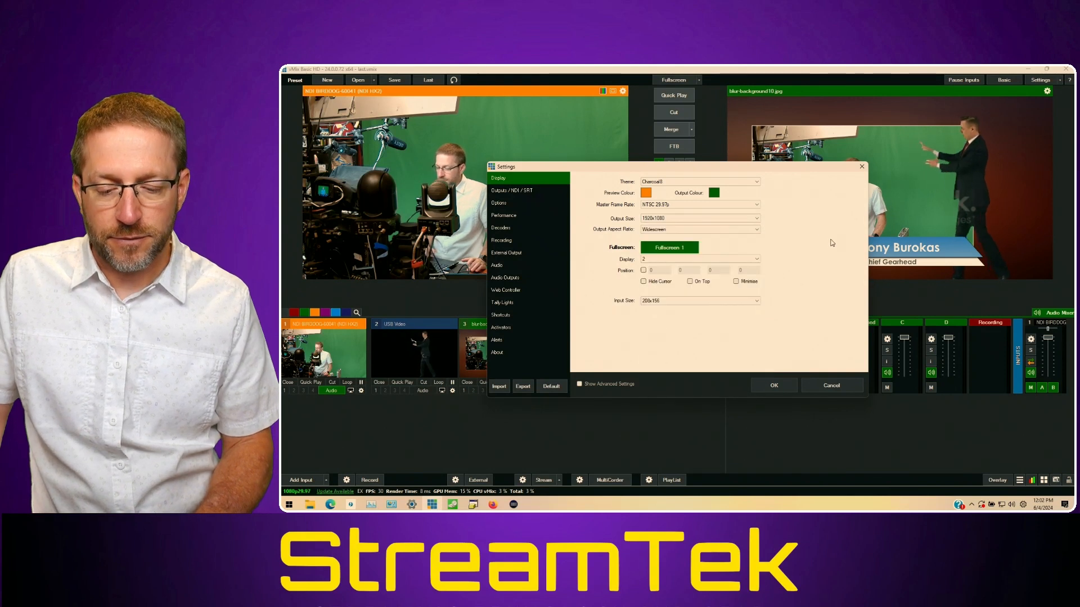
left_click(736, 229)
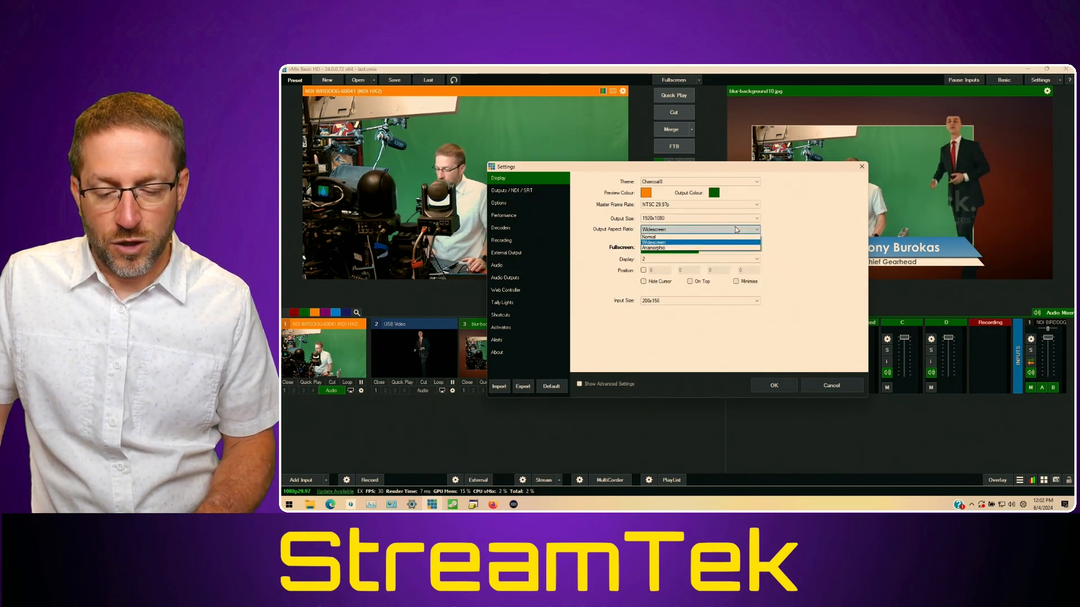
left_click(795, 234)
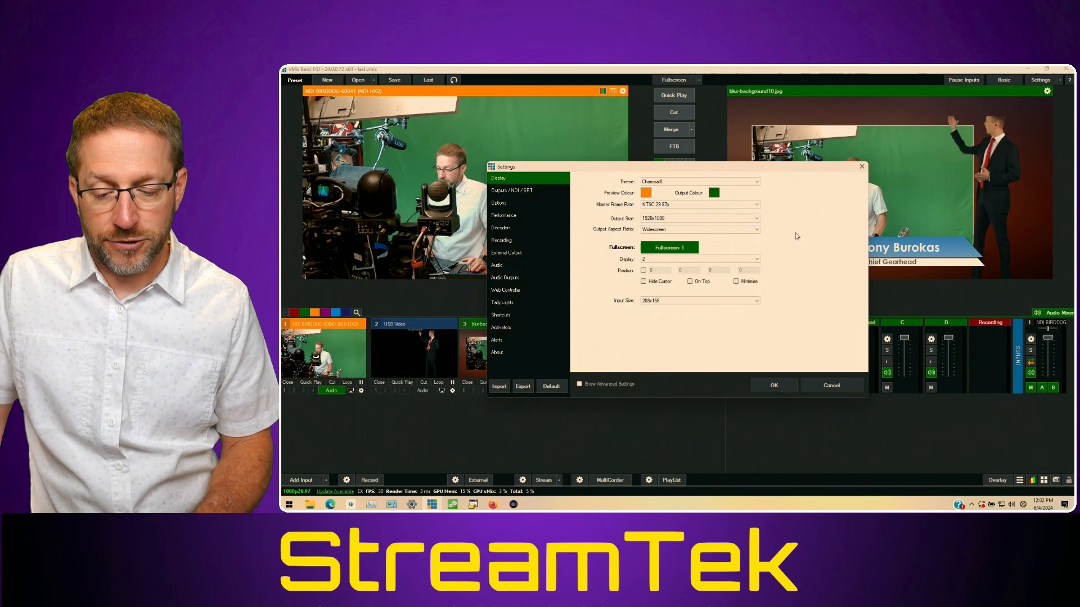
Review the audio, alpha channel and SRT options of Output 1 and close them without changes.
left_click(532, 191)
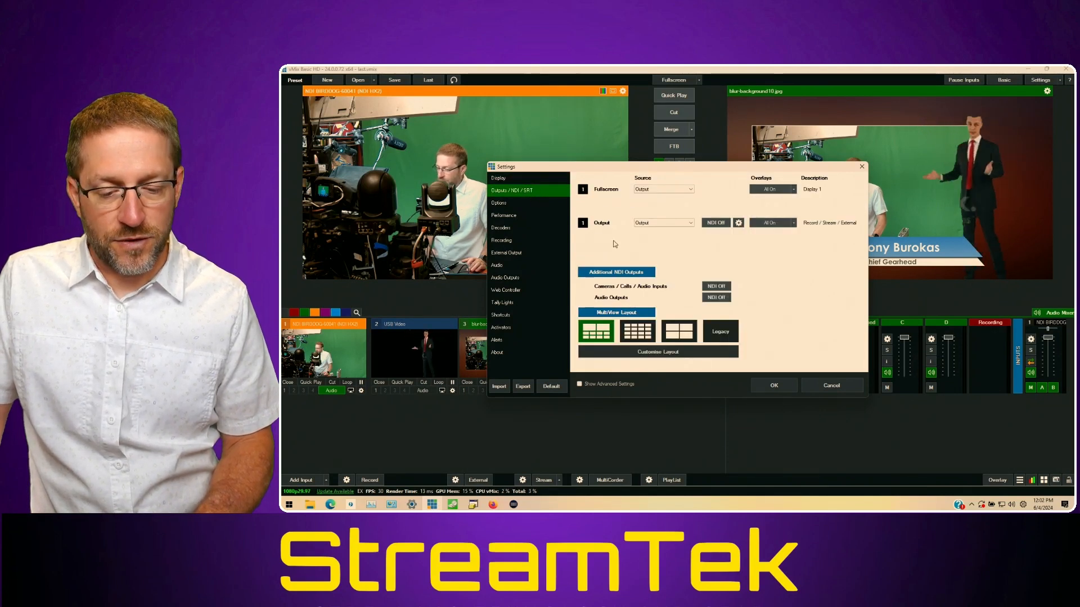
left_click(739, 223)
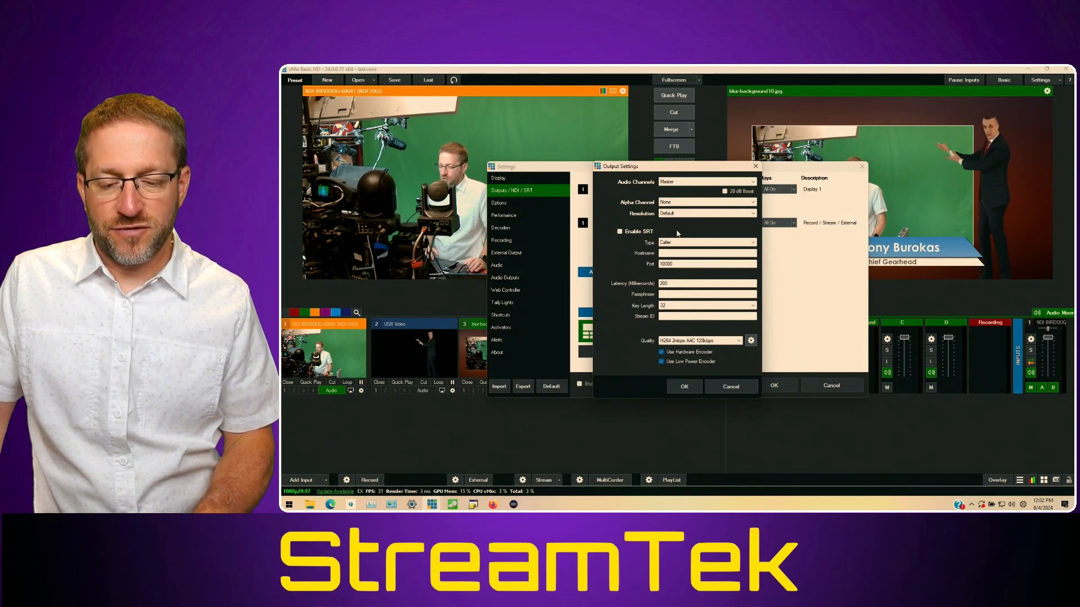
left_click(728, 388)
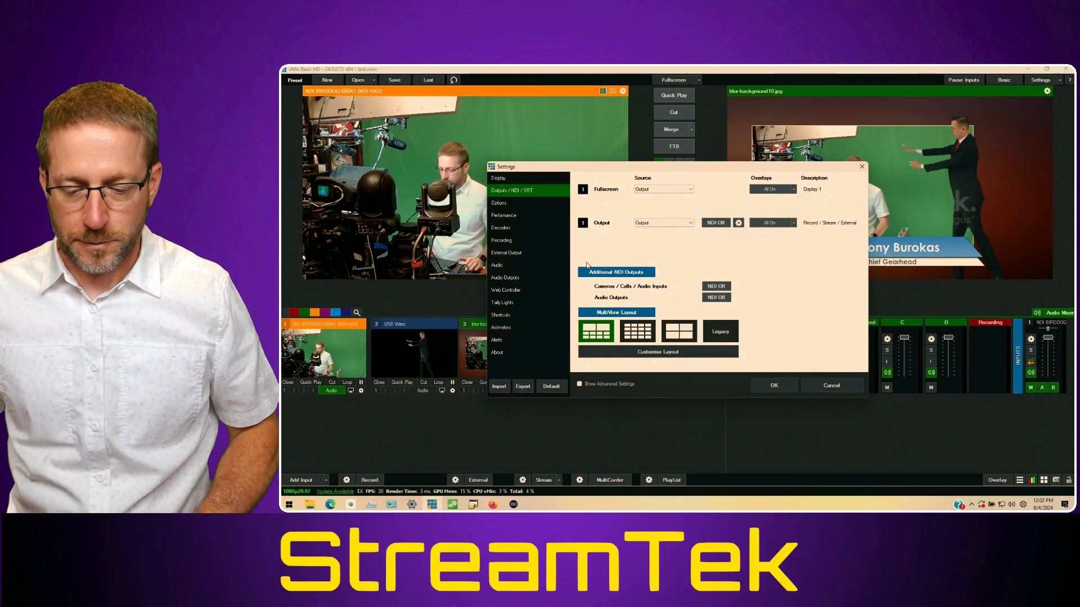
Review the general options and the performance, decoder, recording and external output settings.
left_click(524, 205)
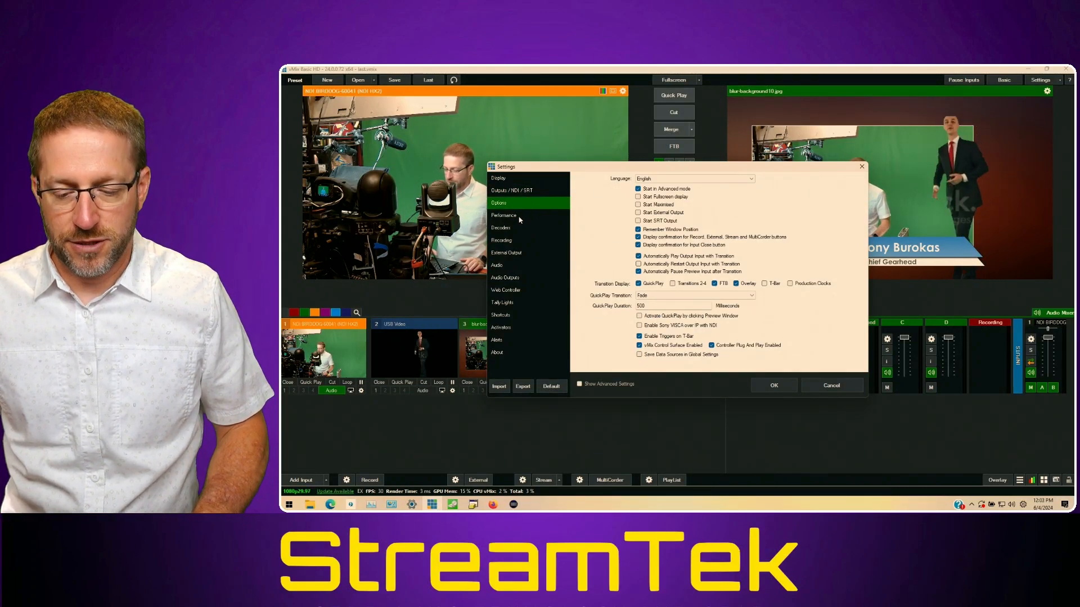
left_click(520, 219)
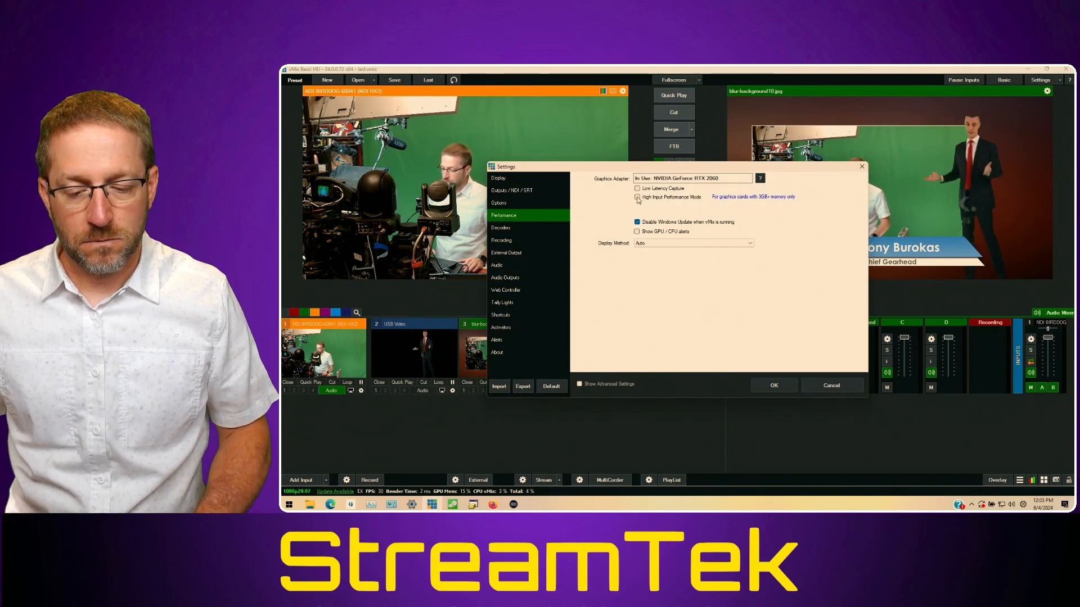
left_click(535, 228)
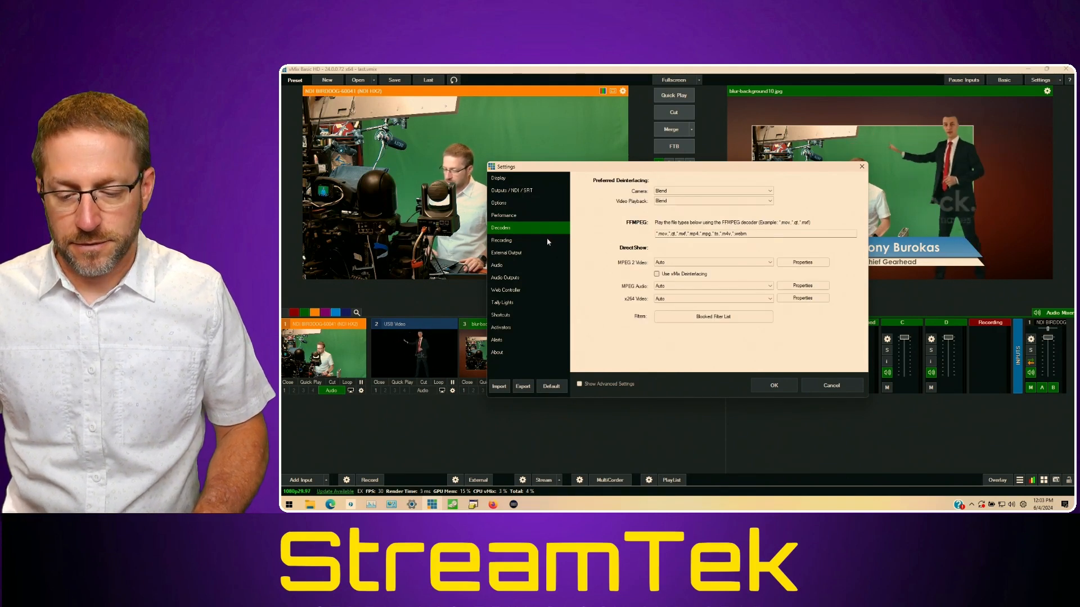
left_click(537, 241)
left_click(535, 252)
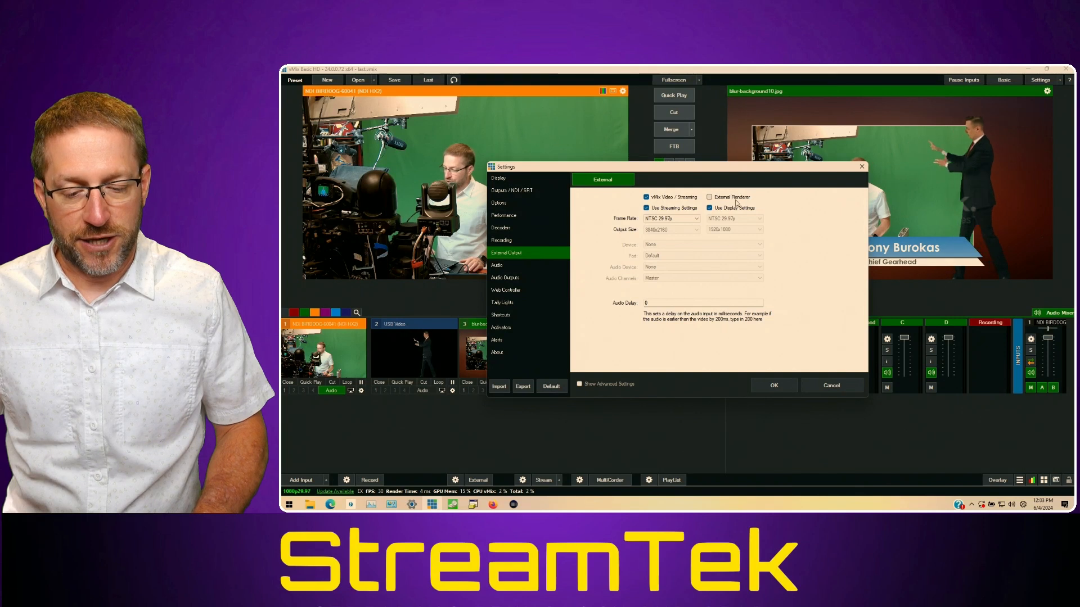
Review the audio, audio output bus, web controller and shortcut settings.
left_click(514, 267)
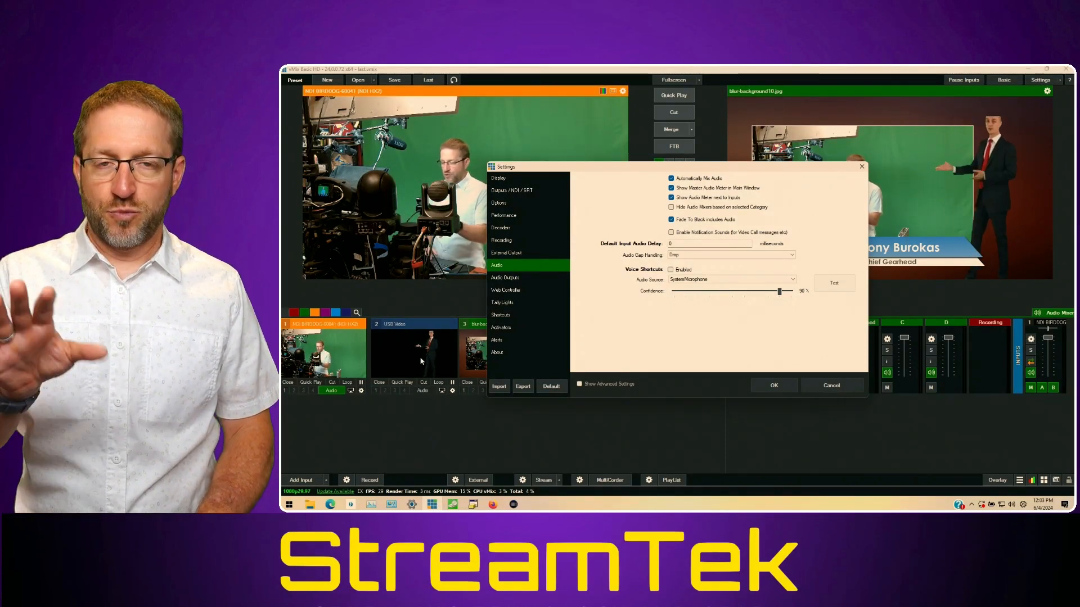
left_click(509, 279)
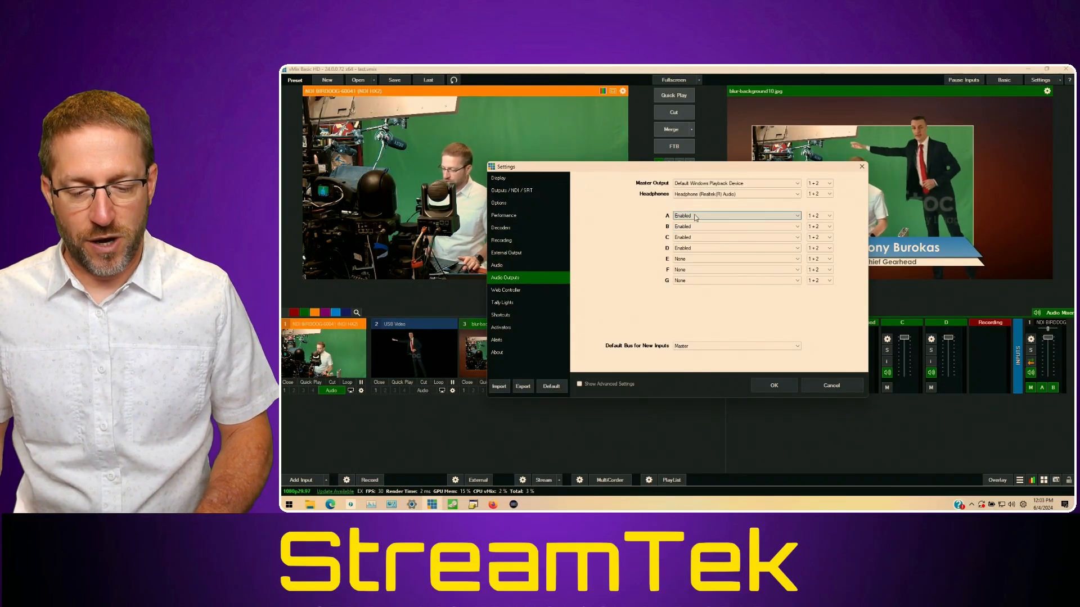
left_click(523, 289)
left_click(530, 316)
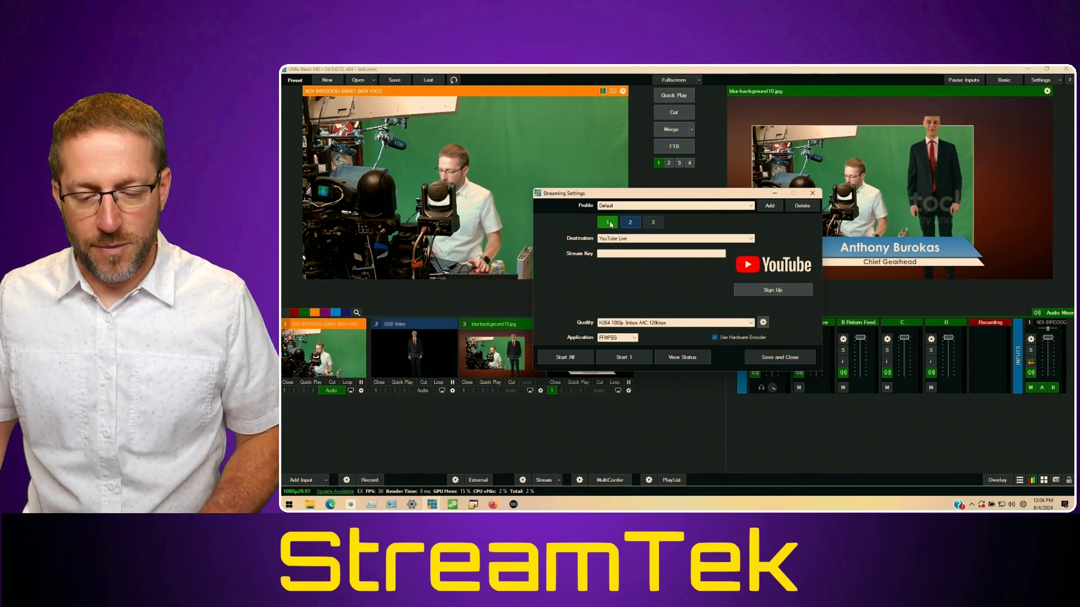
In the streaming settings, check the destination choices for stream 1 and set stream 2's destination to Twitch.
left_click(625, 238)
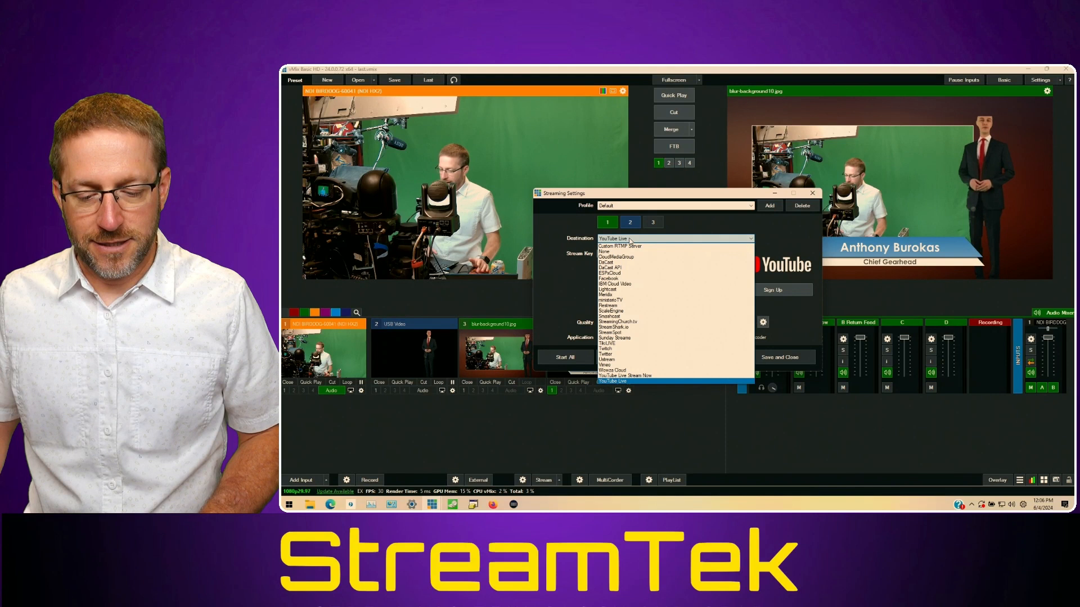
left_click(582, 237)
left_click(630, 224)
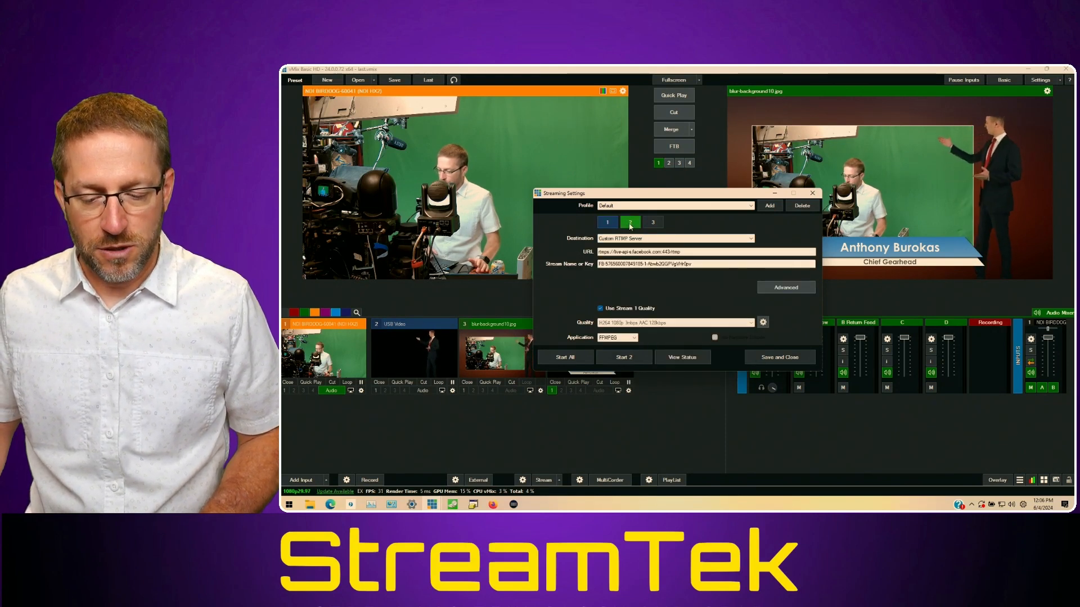
left_click(646, 240)
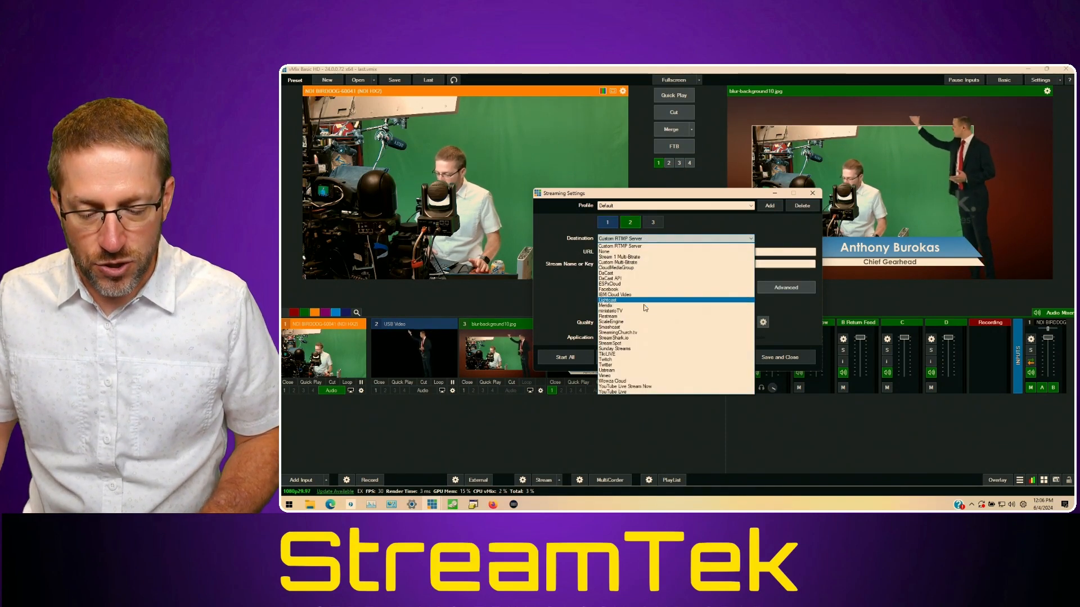
left_click(644, 360)
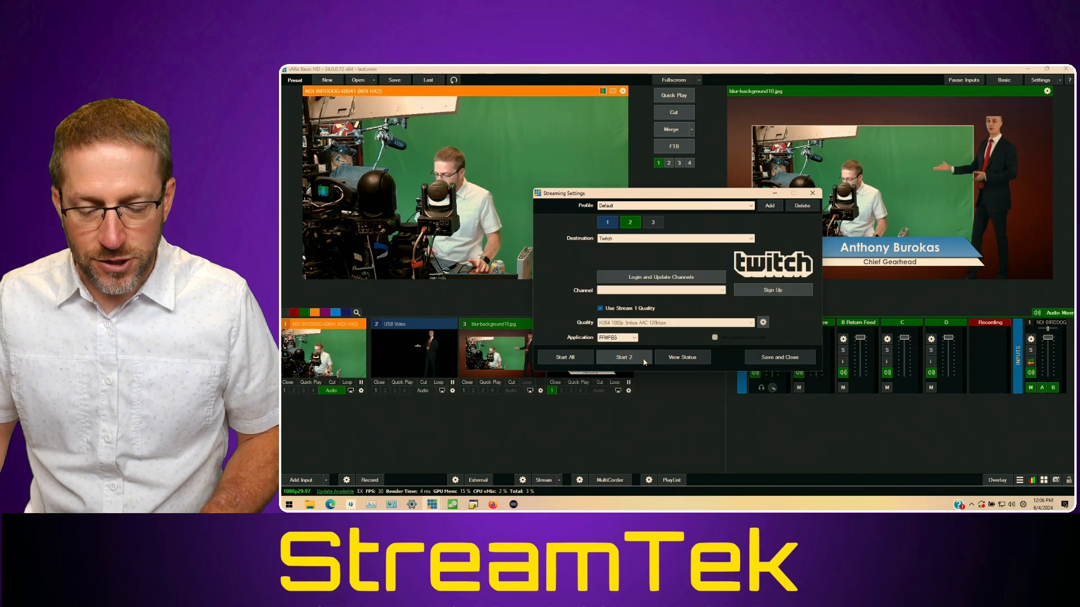
Set the destination of stream 3 to Twitter.
left_click(654, 224)
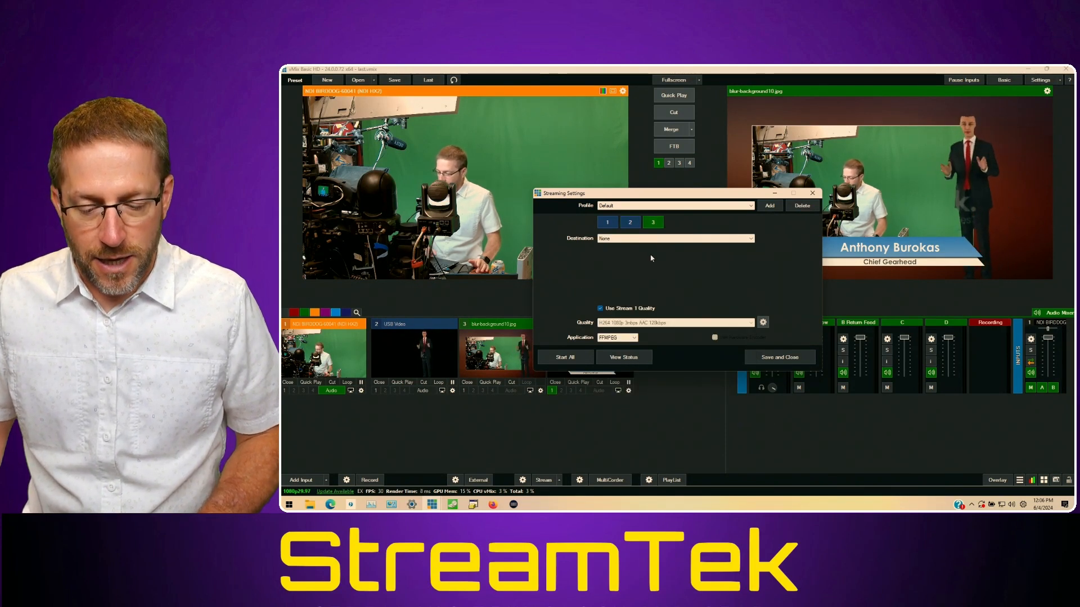
left_click(651, 239)
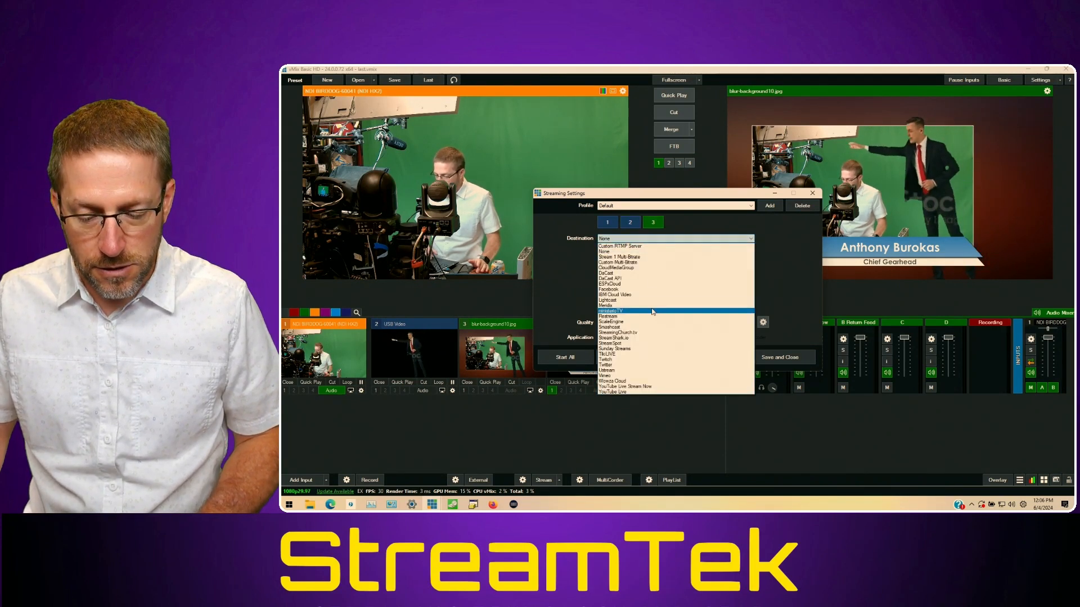
left_click(647, 365)
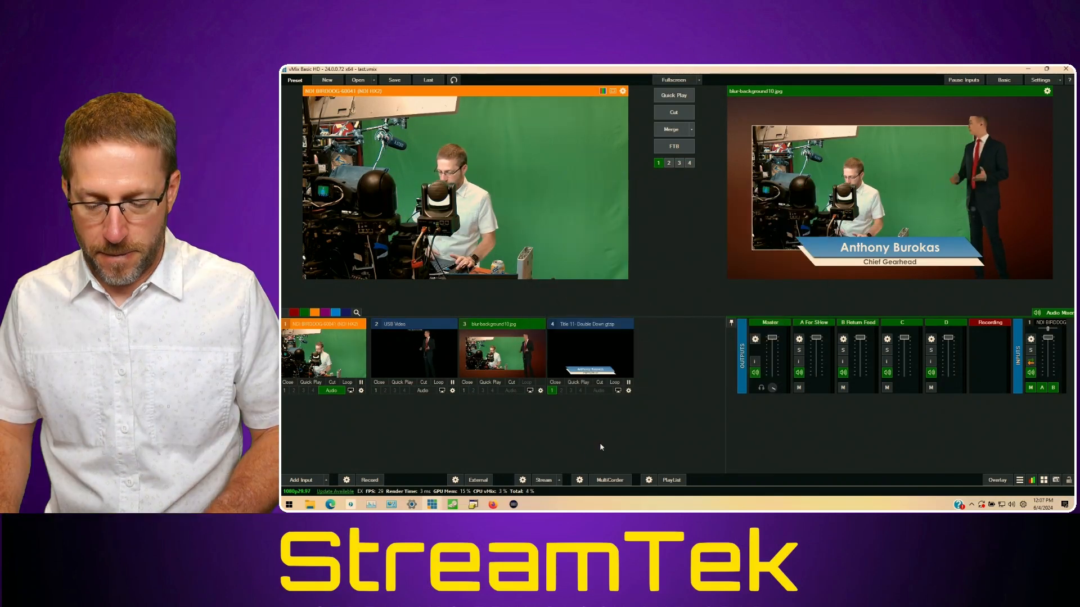
Open the MultiCorder setup and select the NDI BIRDDOG camera, USB Video and Output 1 for recording.
left_click(580, 480)
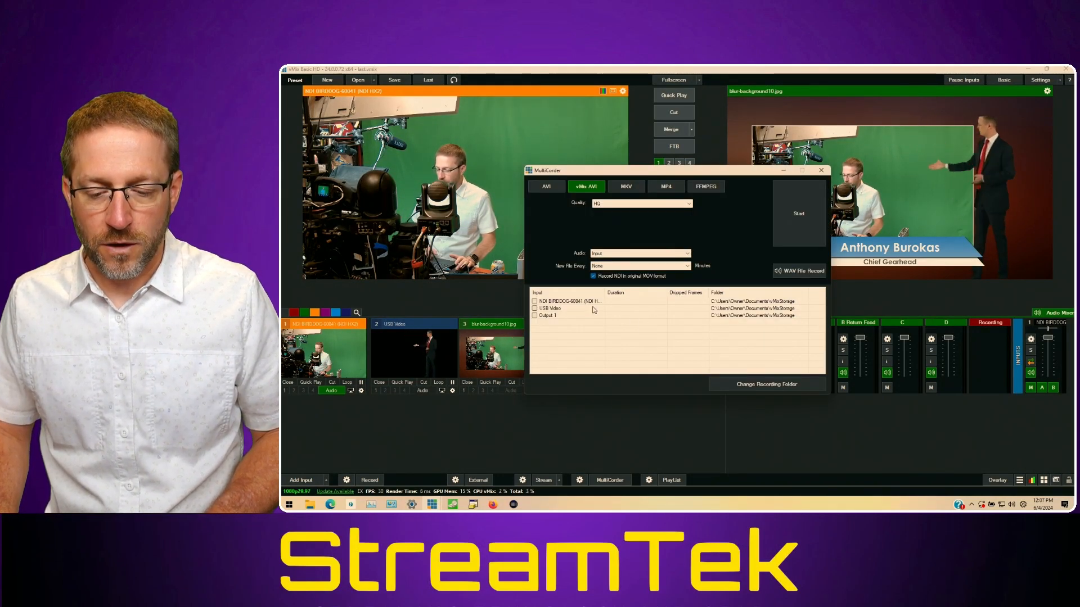
left_click(534, 308)
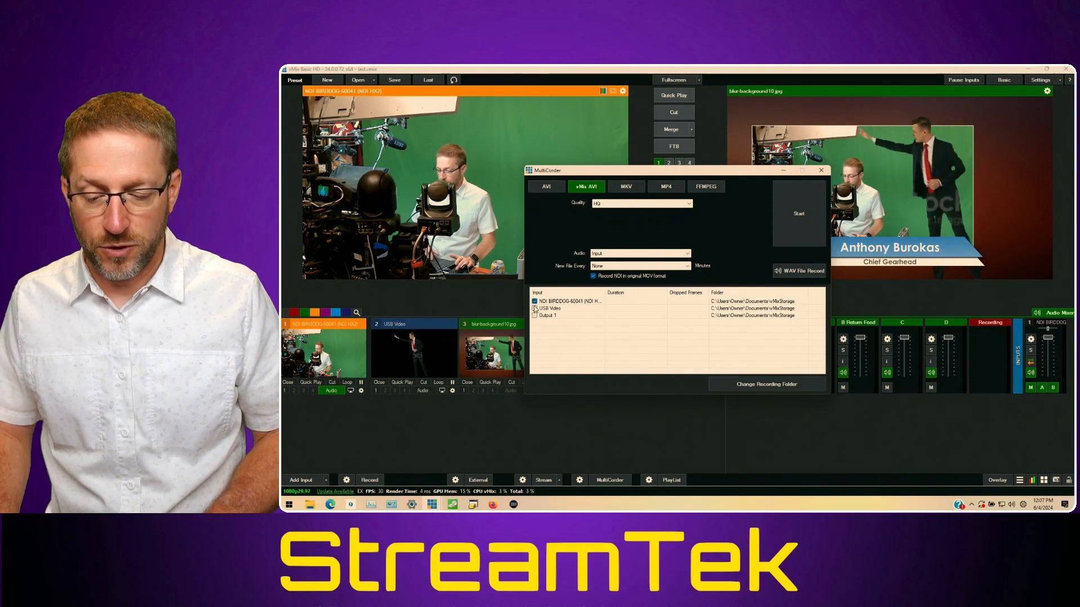
left_click(535, 315)
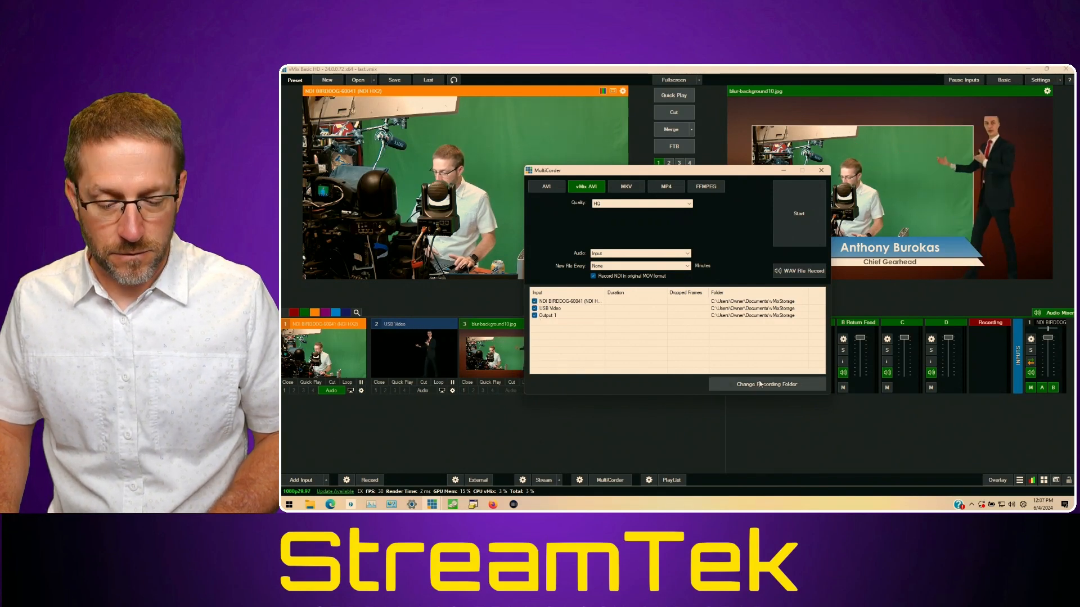
Change the MultiCorder recording folder to the Desktop.
left_click(760, 384)
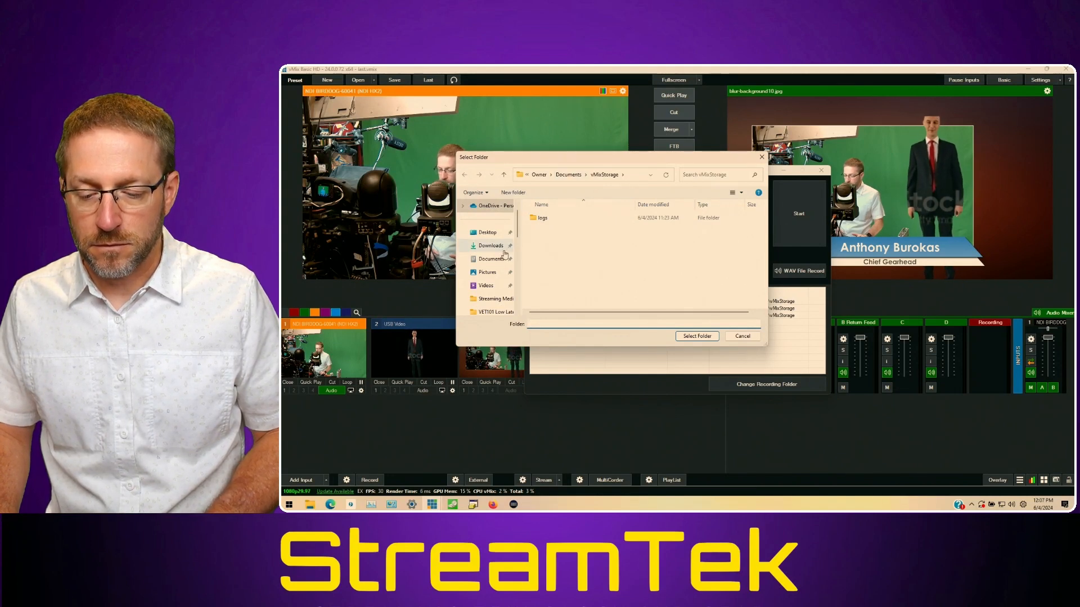
left_click(489, 232)
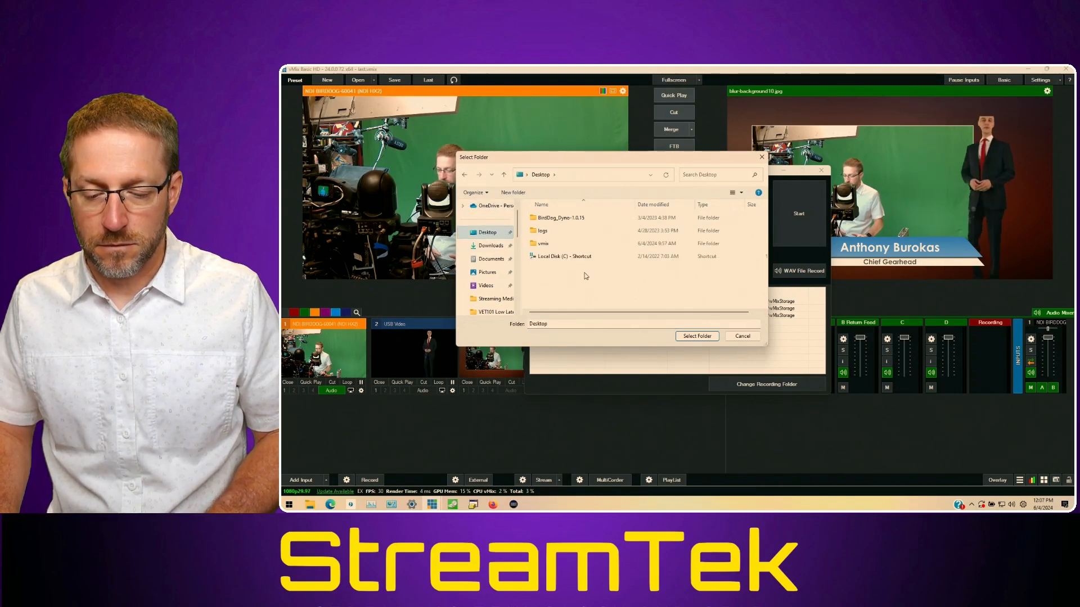
left_click(696, 337)
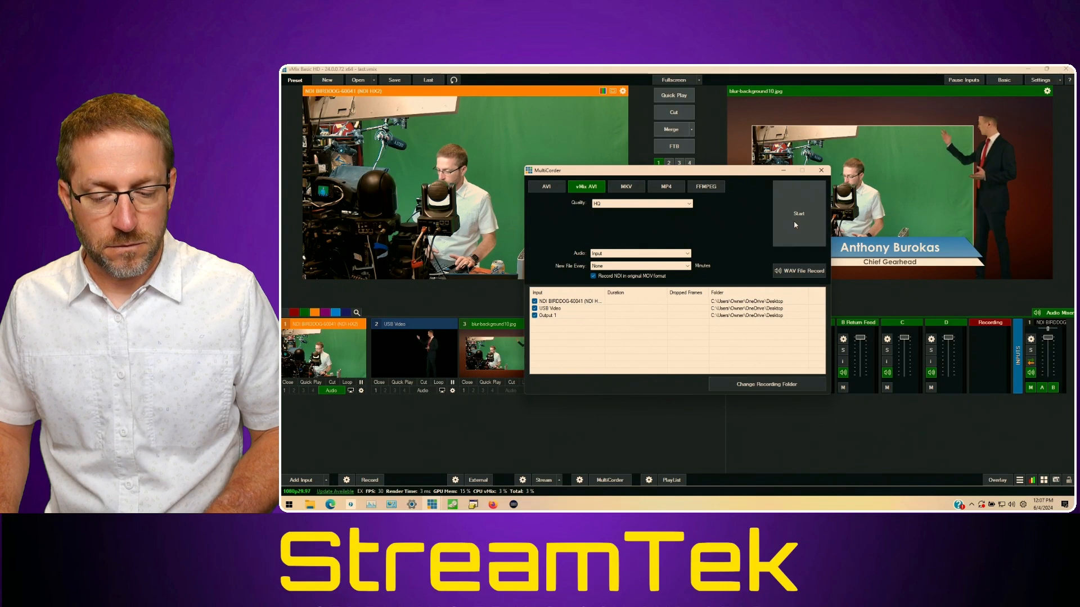
Try to start the MultiCorder recording, then close the MultiCorder setup.
left_click(794, 224)
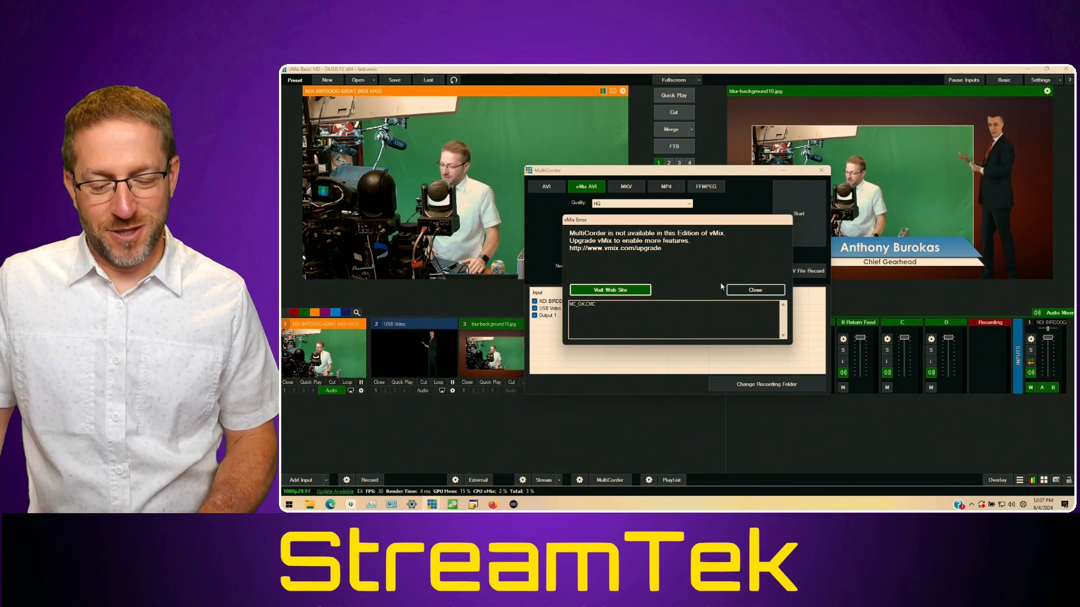
left_click(751, 291)
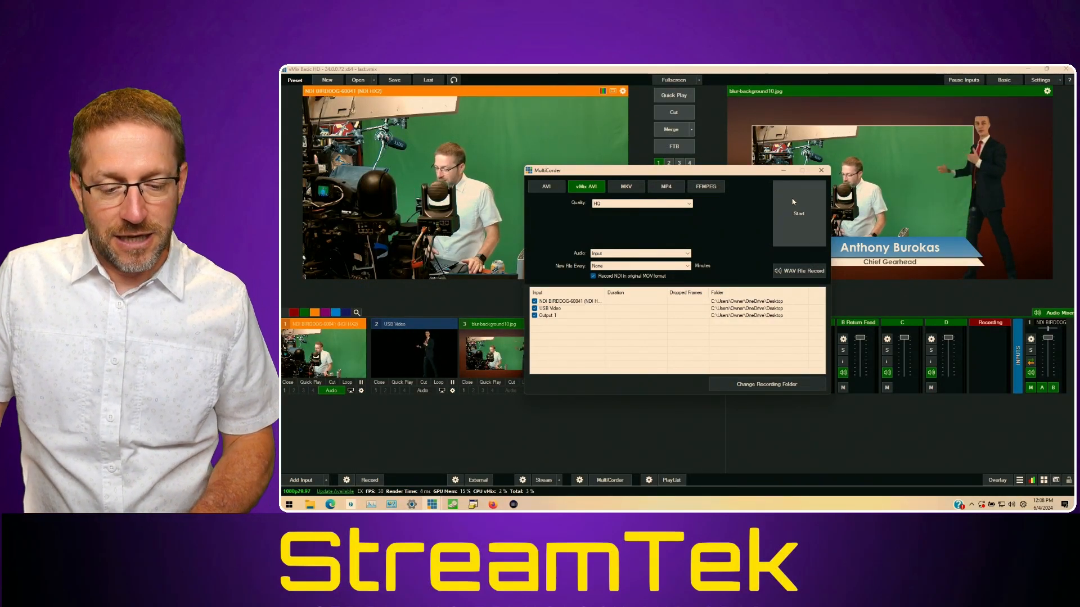
left_click(821, 171)
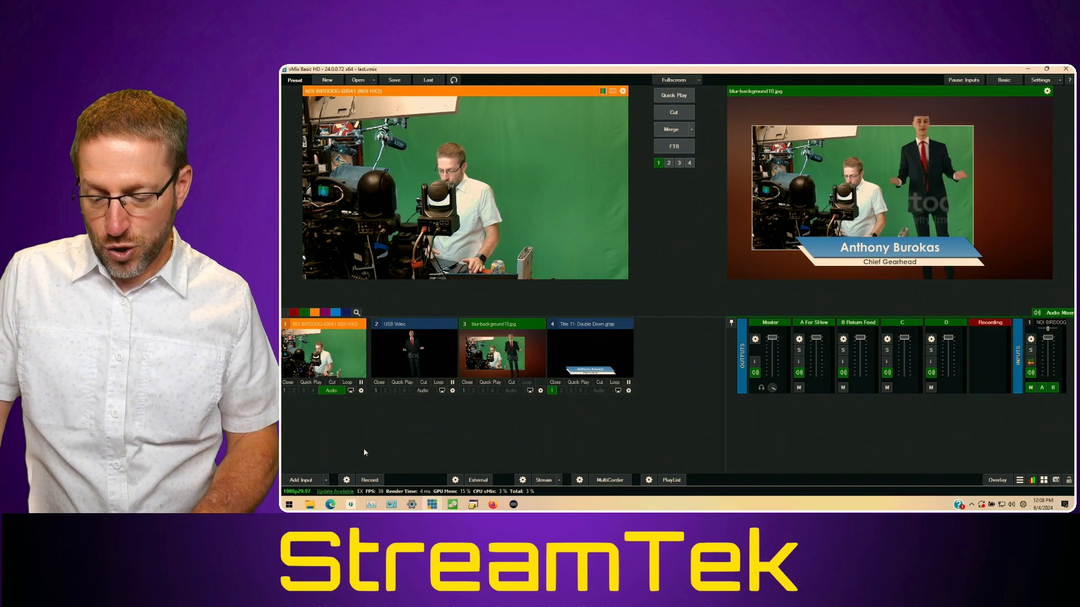
Review the MP4 recording setup and the PlayList window without changing anything.
left_click(346, 480)
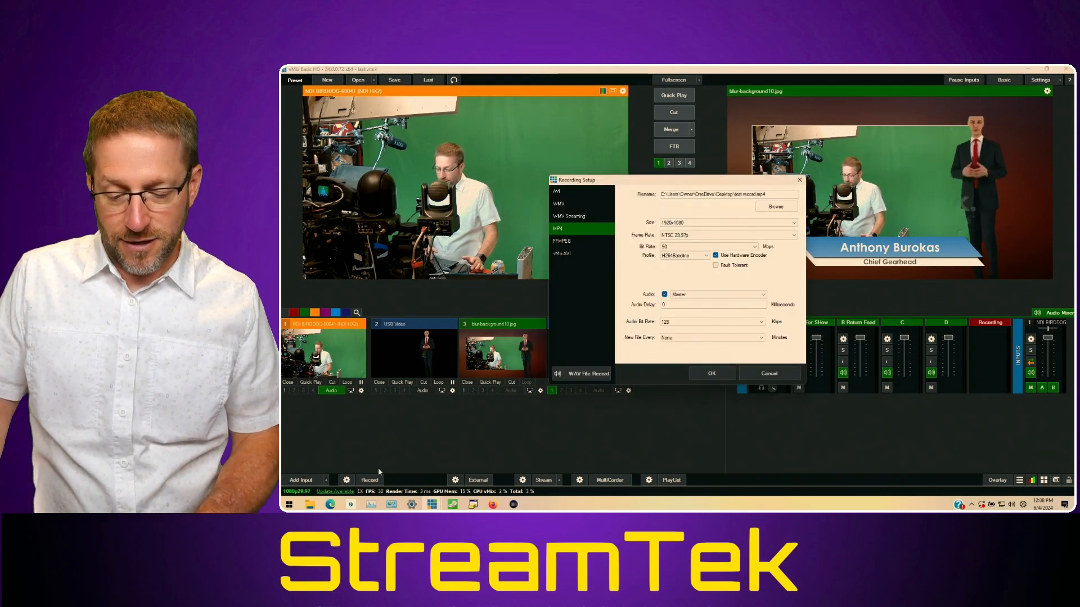
left_click(779, 374)
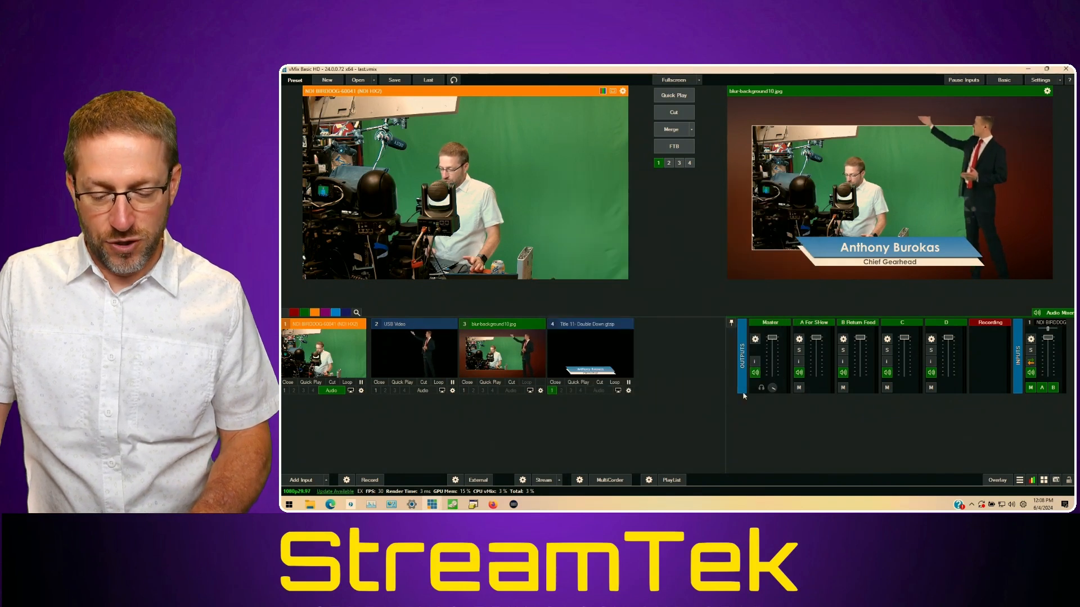
left_click(649, 481)
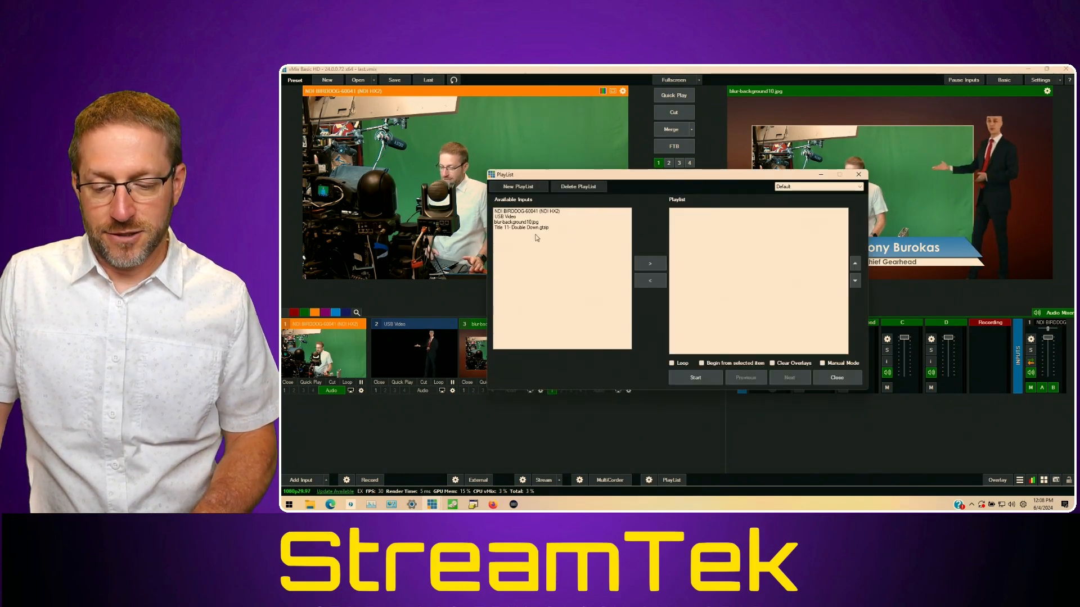
left_click(857, 174)
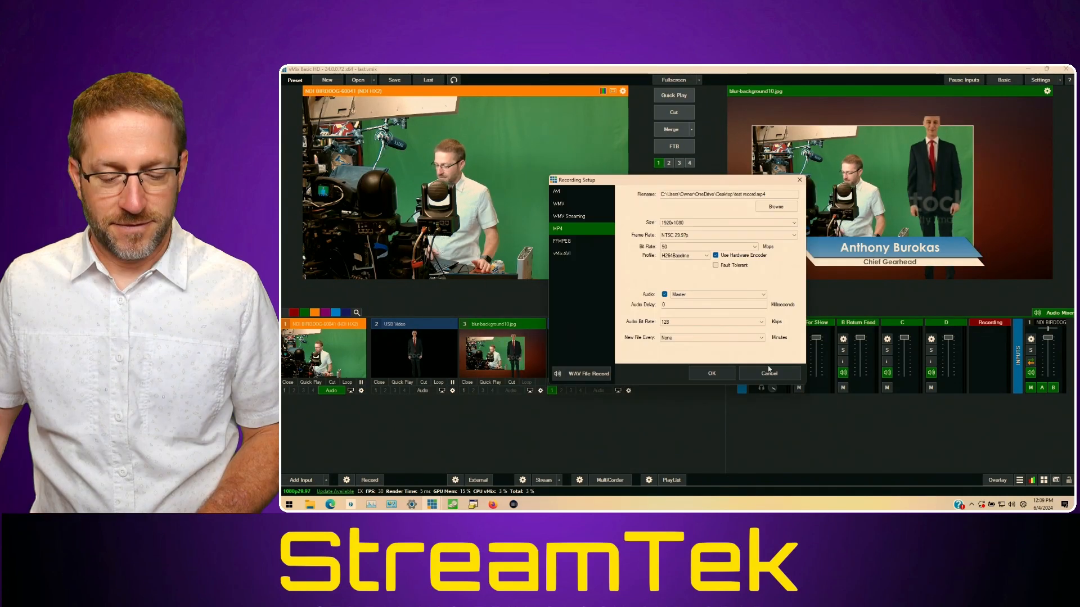
left_click(769, 372)
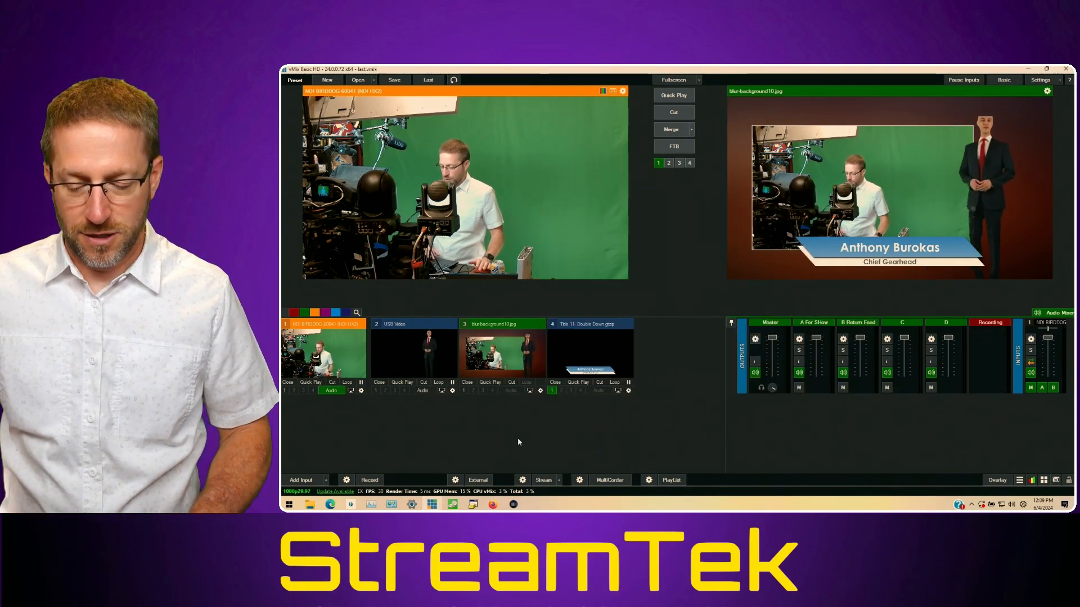
In the Outputs / NDI / SRT settings, set the source of Output 1 to Output.
left_click(455, 480)
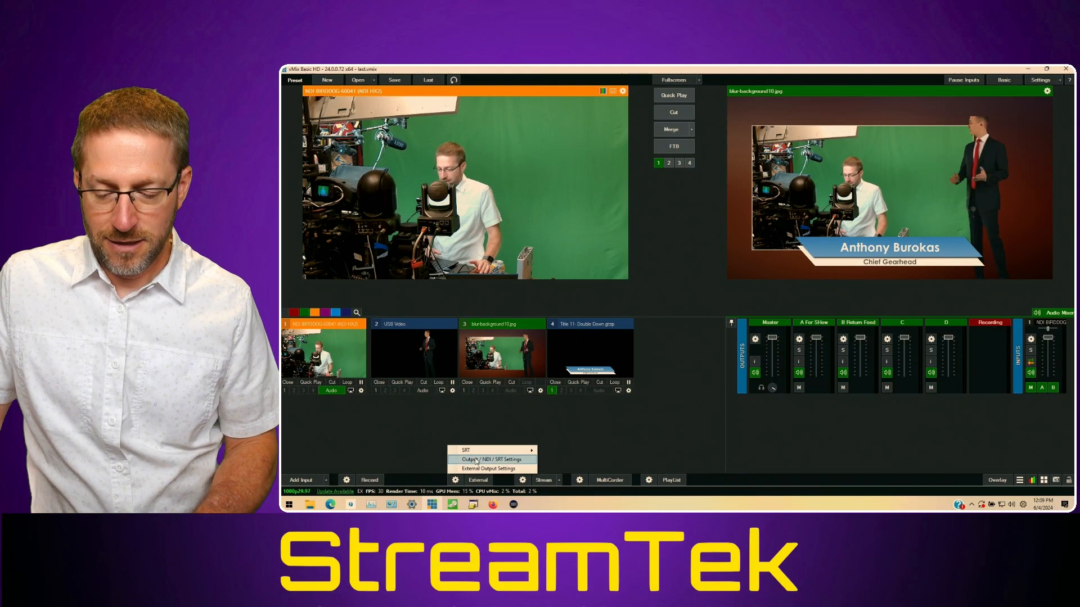
left_click(477, 460)
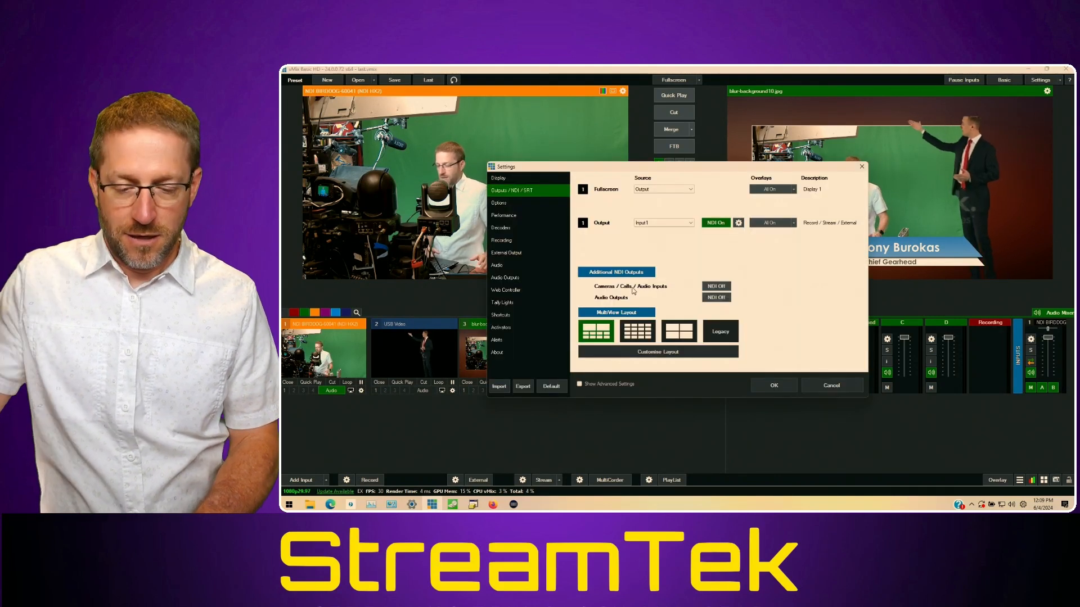
left_click(691, 224)
scroll(672, 233, "up", 2)
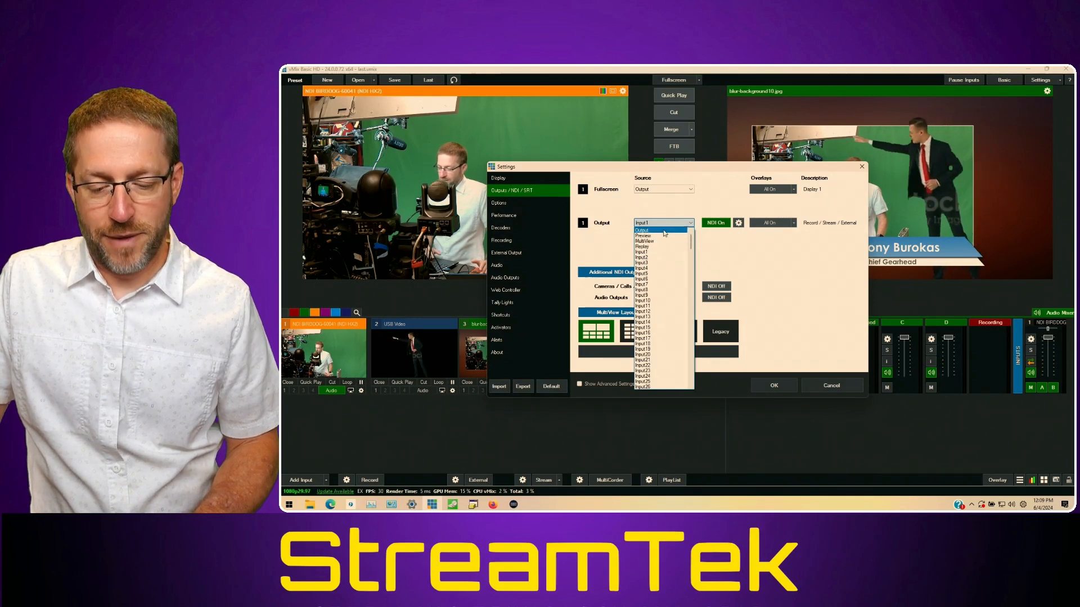
left_click(665, 230)
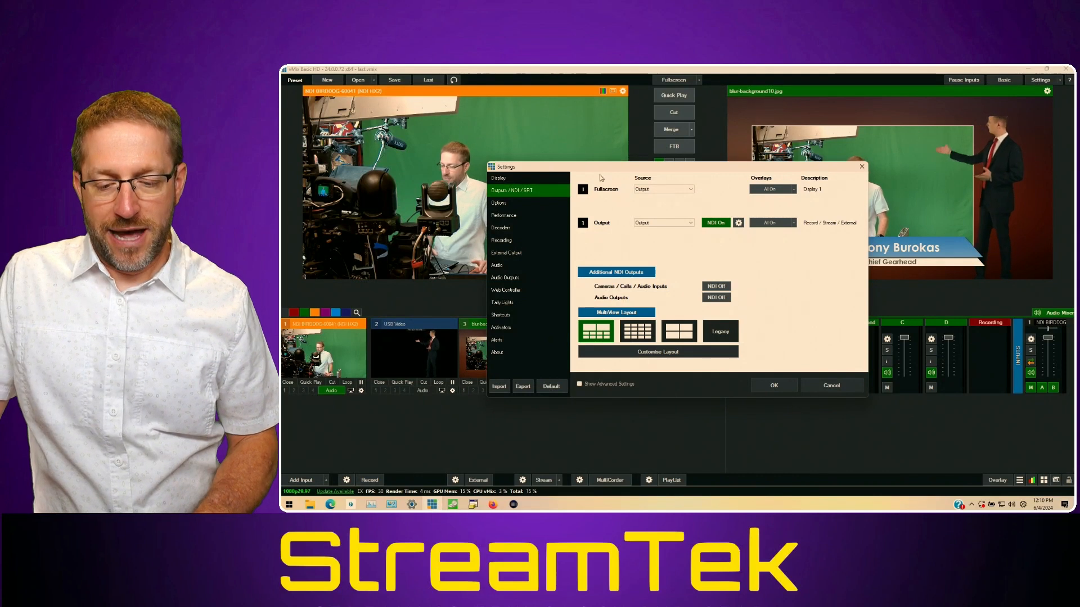
Check the source choices for the Fullscreen output, keep it on Output, and save the output settings.
left_click(662, 191)
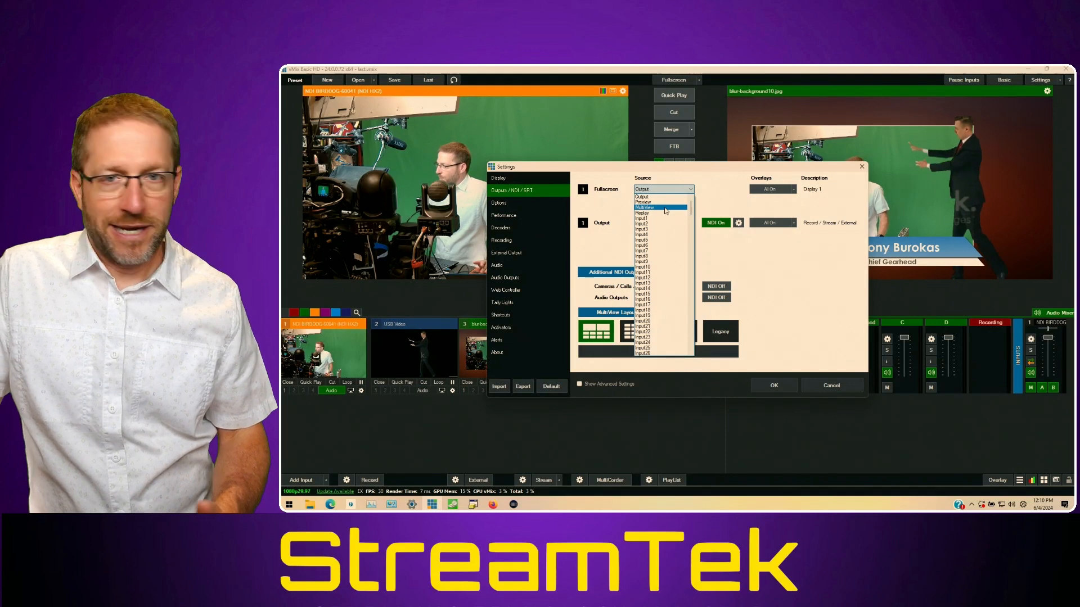
left_click(716, 202)
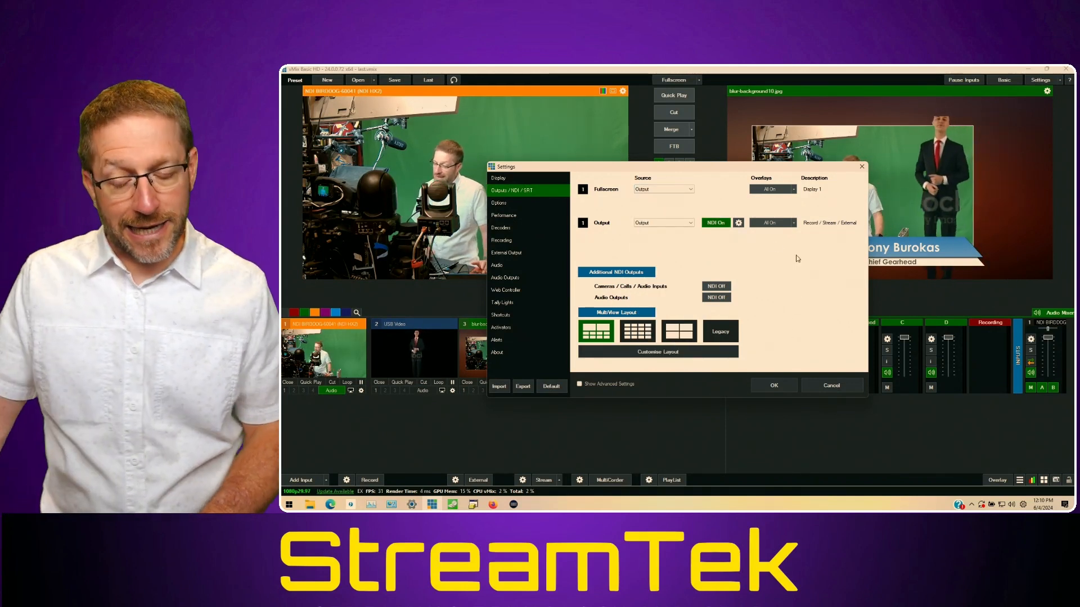
left_click(687, 190)
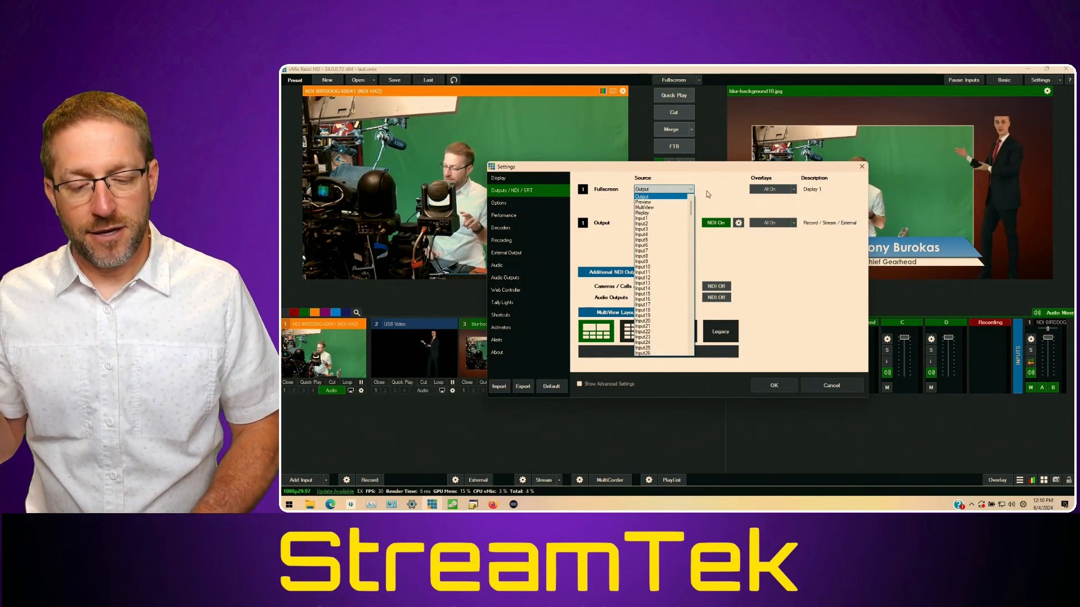
left_click(706, 191)
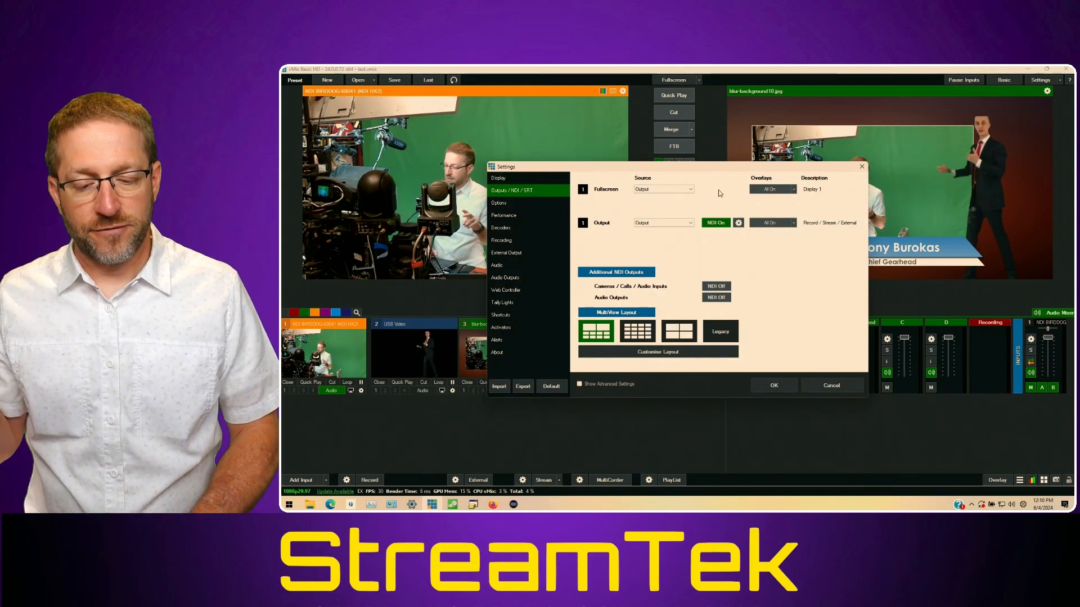
left_click(774, 386)
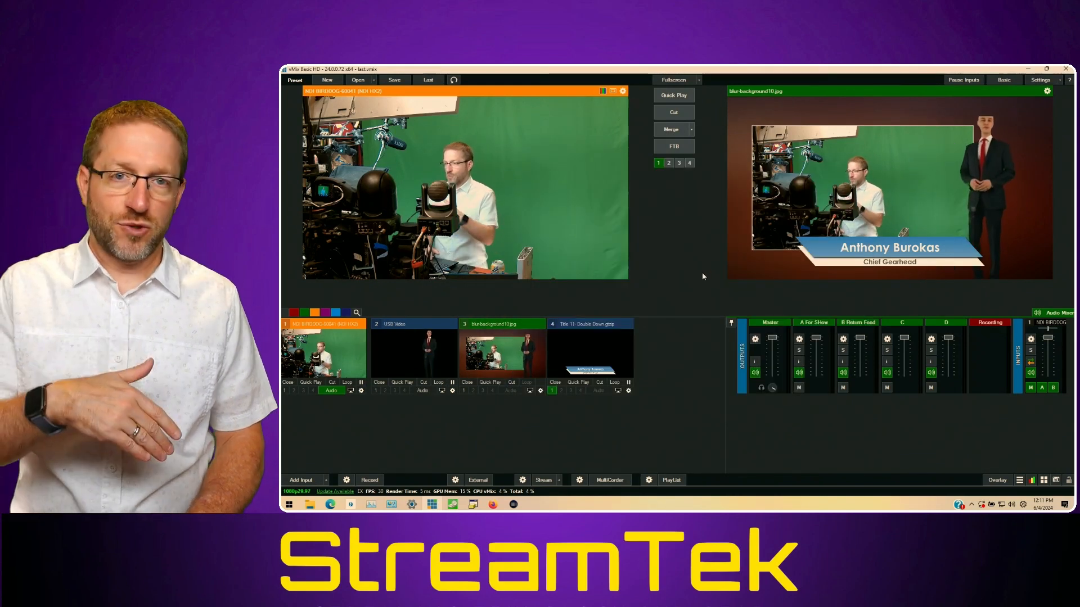